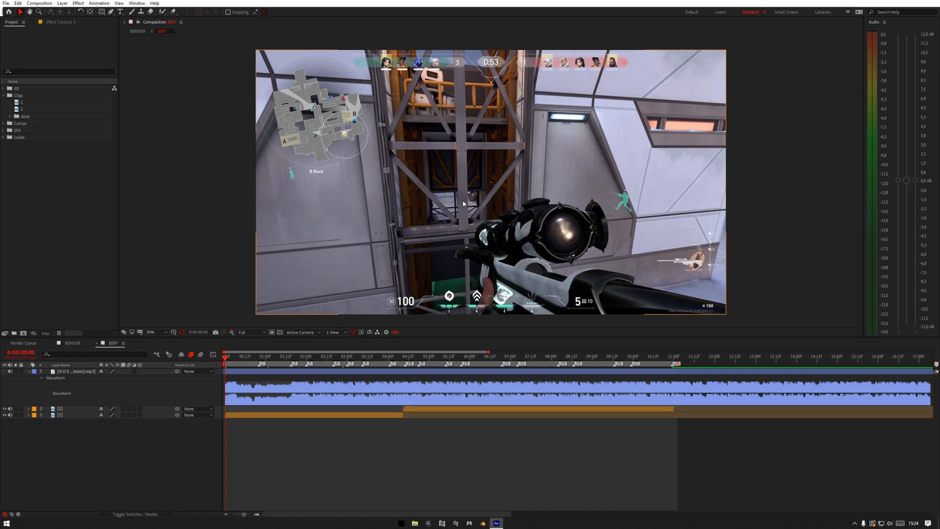
Enable time remapping on gameplay clip 1 and return the playhead to the start of the composition
{"action": "left_click", "coordinate": [283, 415]}
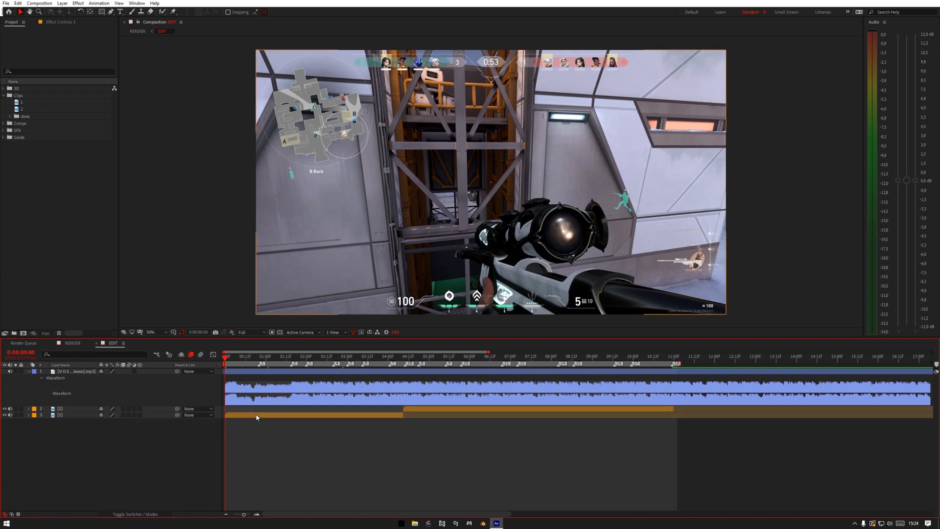
{"action": "key", "text": "ctrl+alt+t"}
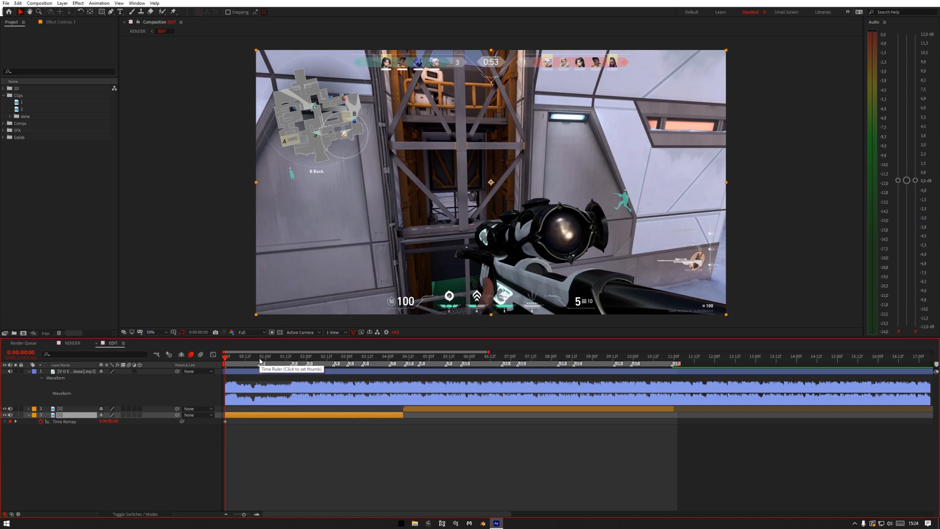
{"action": "left_click_drag", "start_coordinate": [226, 359], "coordinate": [260, 362]}
{"action": "key", "text": "Home"}
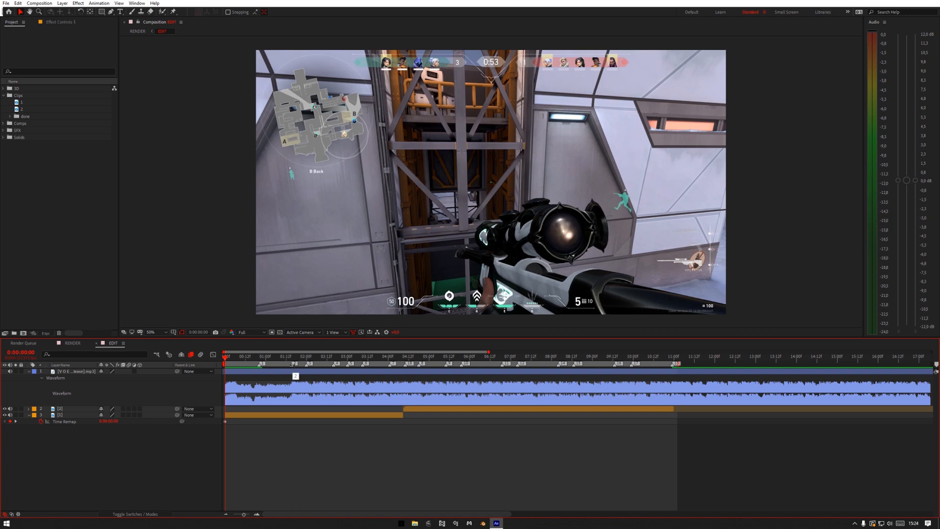
Preview the music from the start and split clip 1 at the first beat marker, 0:00:00:20
{"action": "key", "text": "space"}
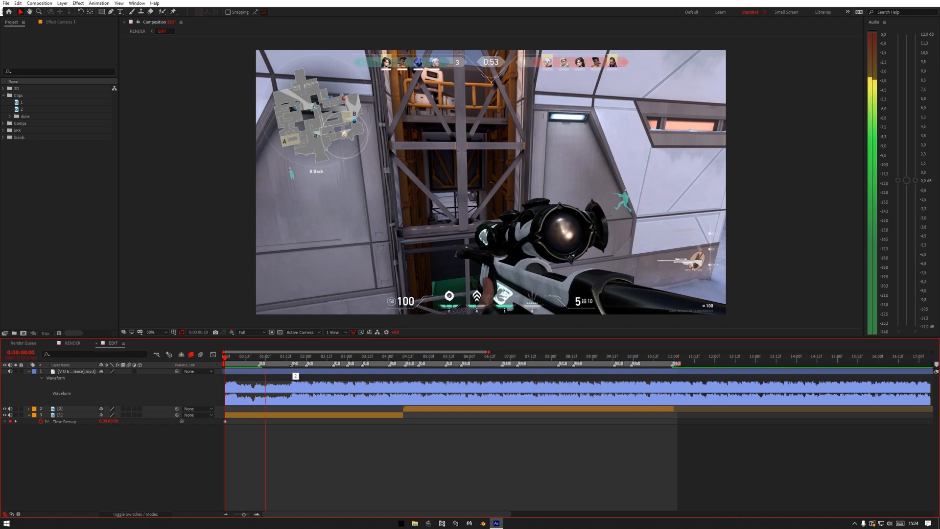
{"action": "left_click", "coordinate": [259, 361]}
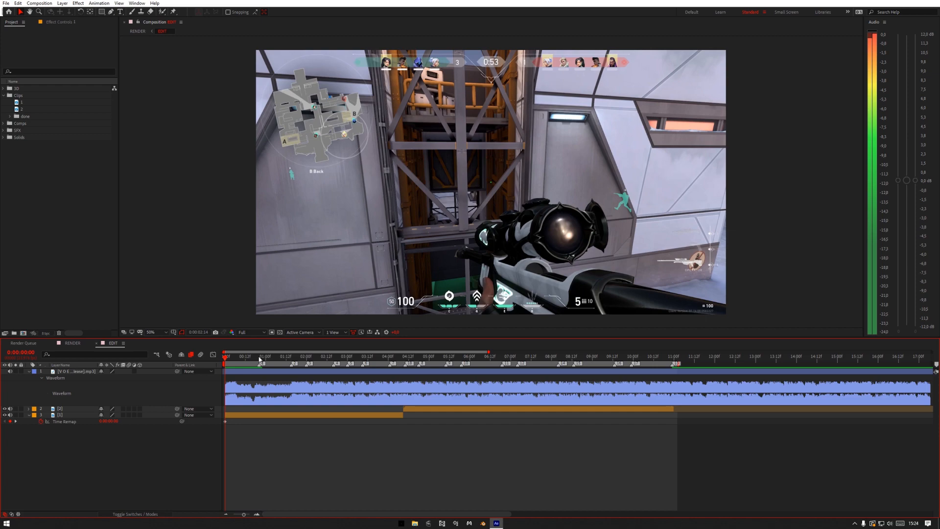
{"action": "left_click", "coordinate": [273, 416]}
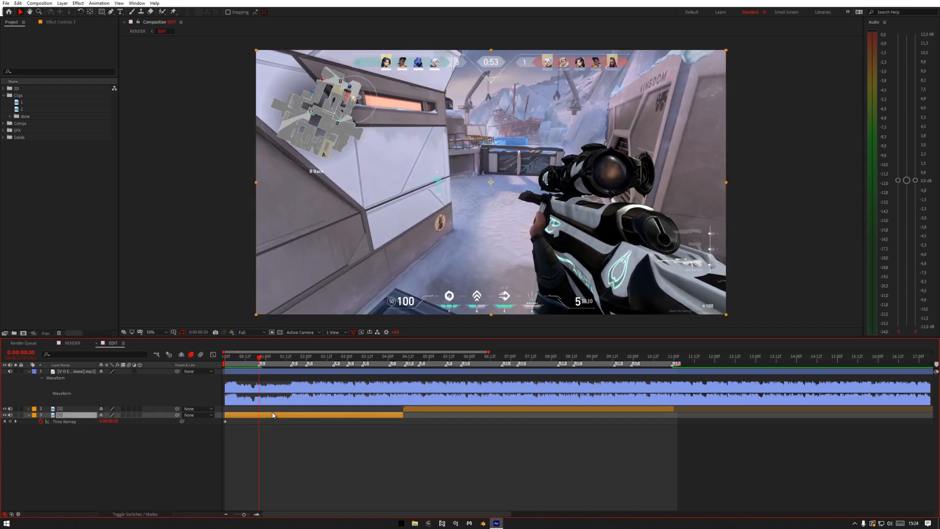
{"action": "key", "text": "ctrl+shift+d"}
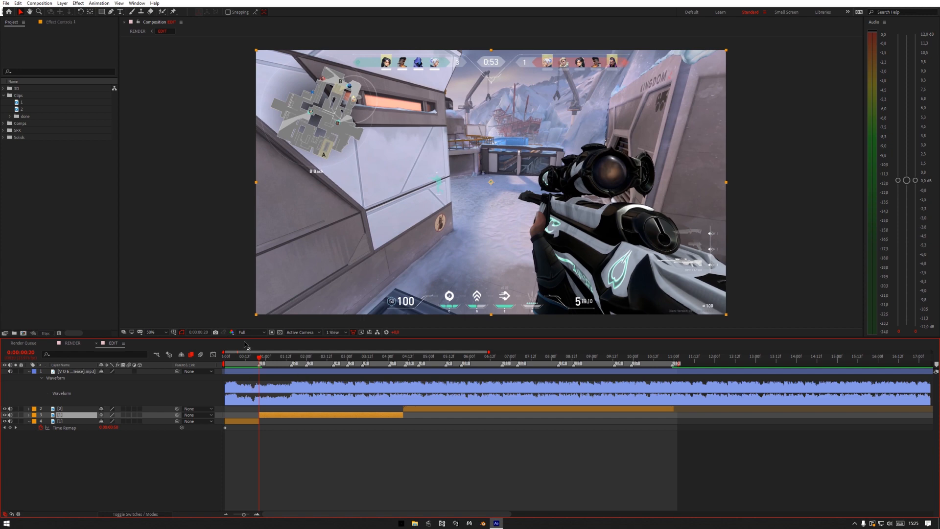
Inspect the first and last frames of the opening segment of clip 1 around the new cut
{"action": "key", "text": "Page_Up"}
{"action": "key", "text": "ctrl+Down"}
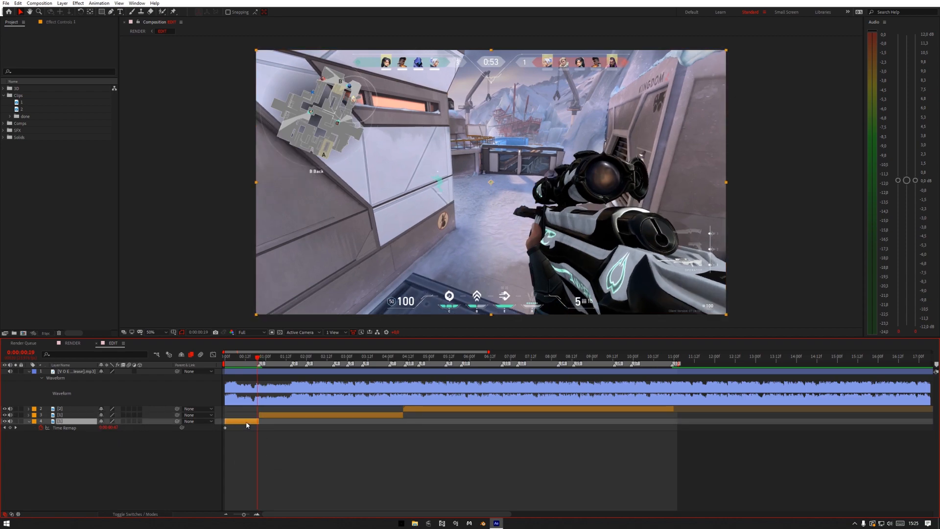
{"action": "key", "text": "Home"}
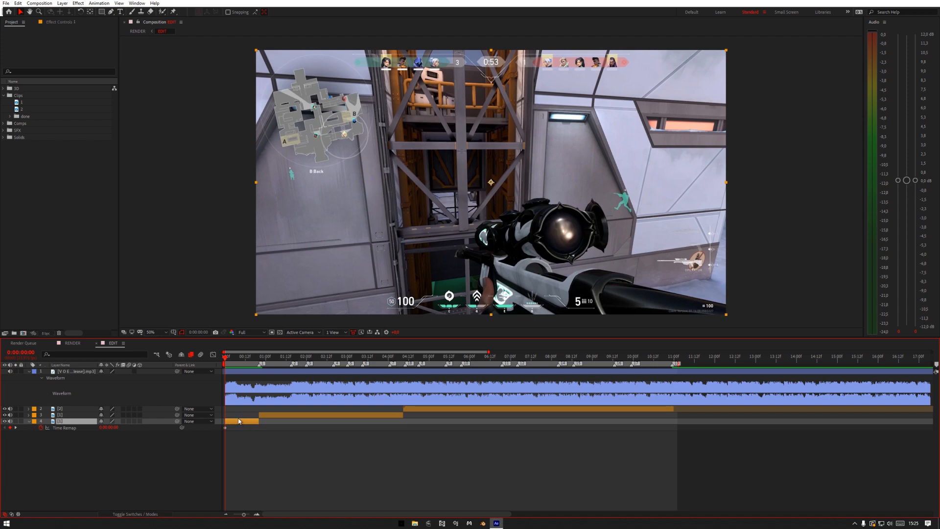
{"action": "key", "text": "o"}
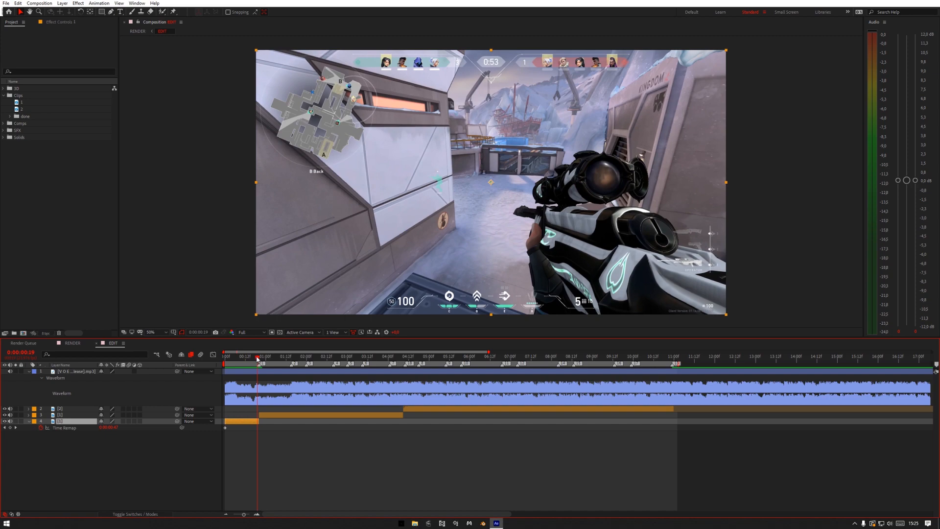
{"action": "key", "text": "Page_Down"}
Split the remaining part of clip 1 at the second beat marker, 0:00:01:15
{"action": "left_click", "coordinate": [269, 419]}
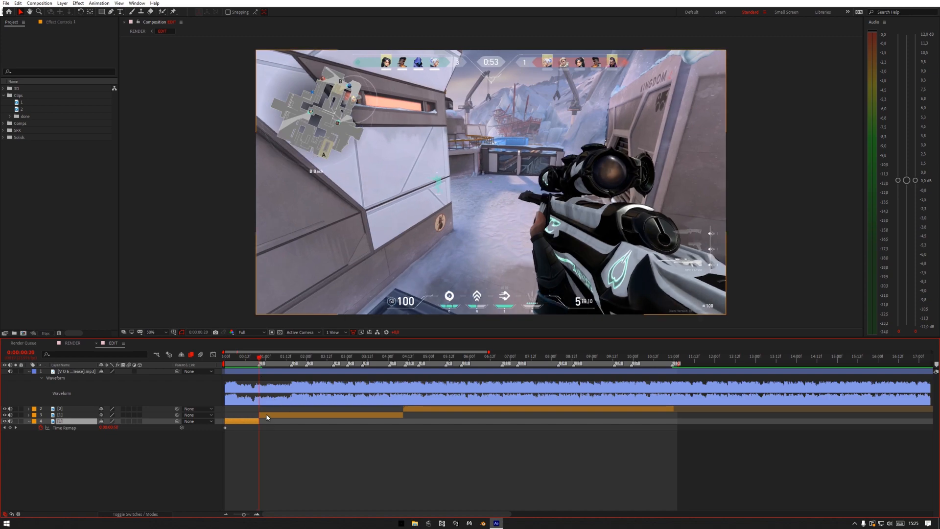
{"action": "left_click", "coordinate": [268, 416]}
{"action": "left_click", "coordinate": [292, 358]}
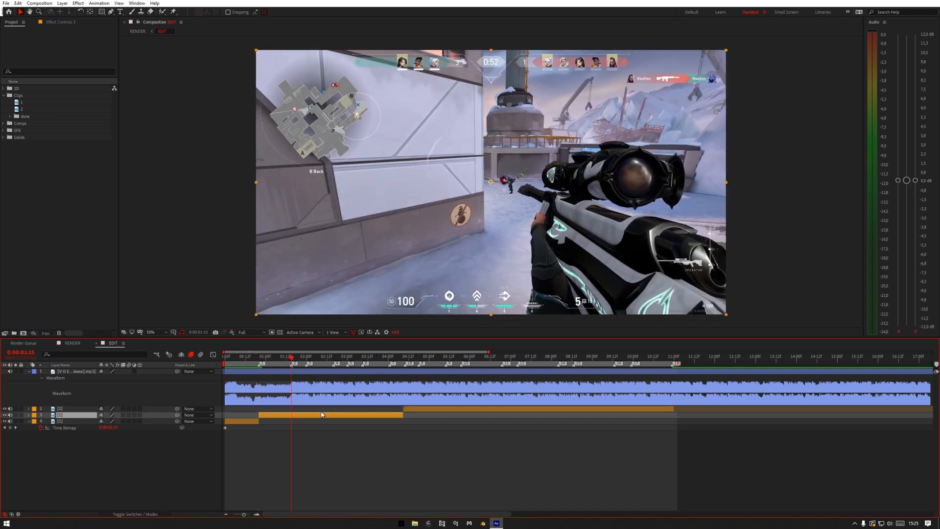
{"action": "key", "text": "ctrl+shift+d"}
{"action": "left_click", "coordinate": [319, 441]}
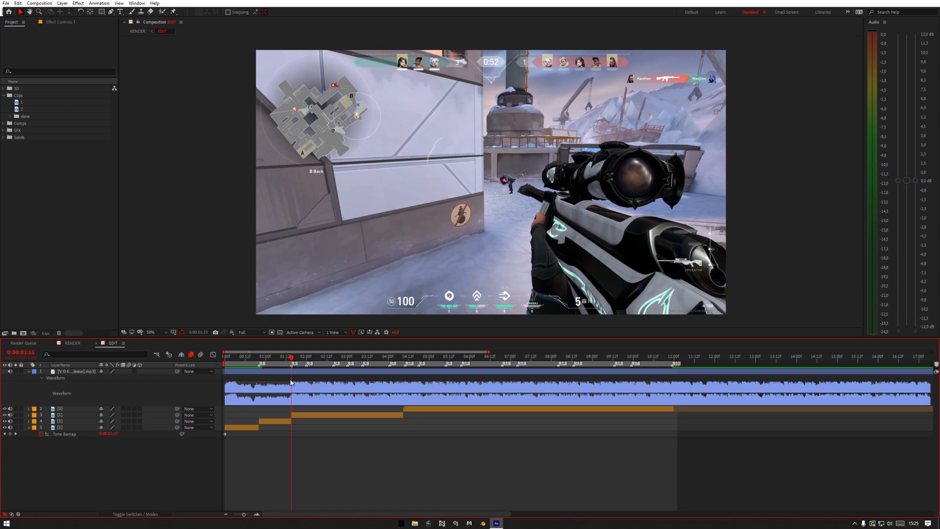
Show the middle segment's Time Remap and advance its value at 0:00:00:20 so the segment starts further into the footage
{"action": "left_click", "coordinate": [297, 415]}
{"action": "left_click", "coordinate": [259, 360]}
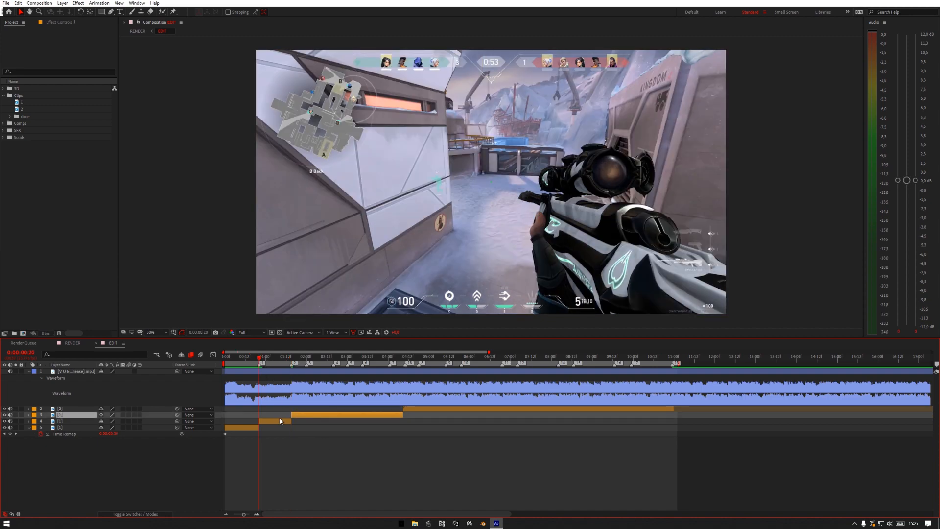
{"action": "left_click", "coordinate": [279, 422]}
{"action": "key", "text": "ctrl+alt+t"}
{"action": "left_click_drag", "start_coordinate": [114, 428], "coordinate": [132, 428]}
Set the opening segment's Time Remap to 0:00:00:50 on its last frame, 0:00:00:19
{"action": "key", "text": "Page_Up"}
{"action": "left_click", "coordinate": [263, 443]}
{"action": "left_click", "coordinate": [241, 434]}
{"action": "left_click_drag", "start_coordinate": [102, 440], "coordinate": [105, 440]}
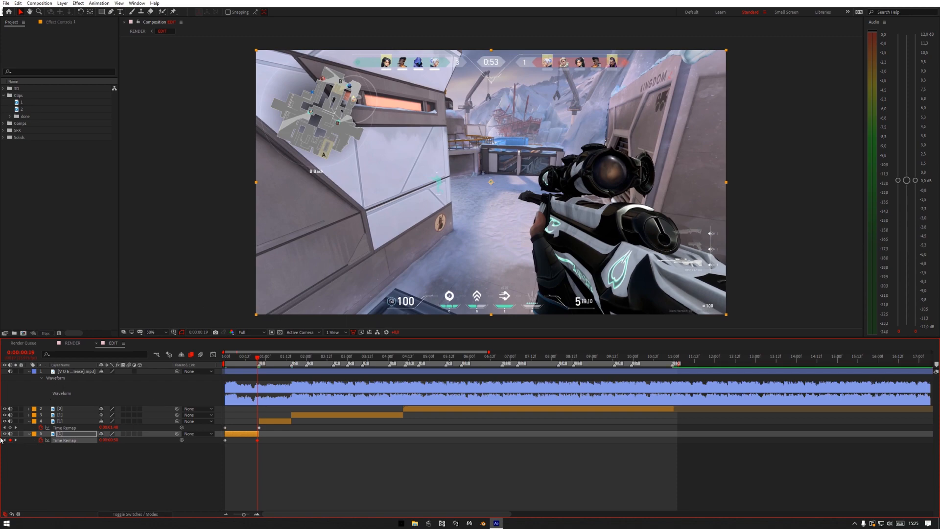
{"action": "left_click", "coordinate": [297, 462]}
Try to apply Easy Ease to both Time Remap keyframes of the opening segment through the keyframe assistant
{"action": "left_click", "coordinate": [244, 357]}
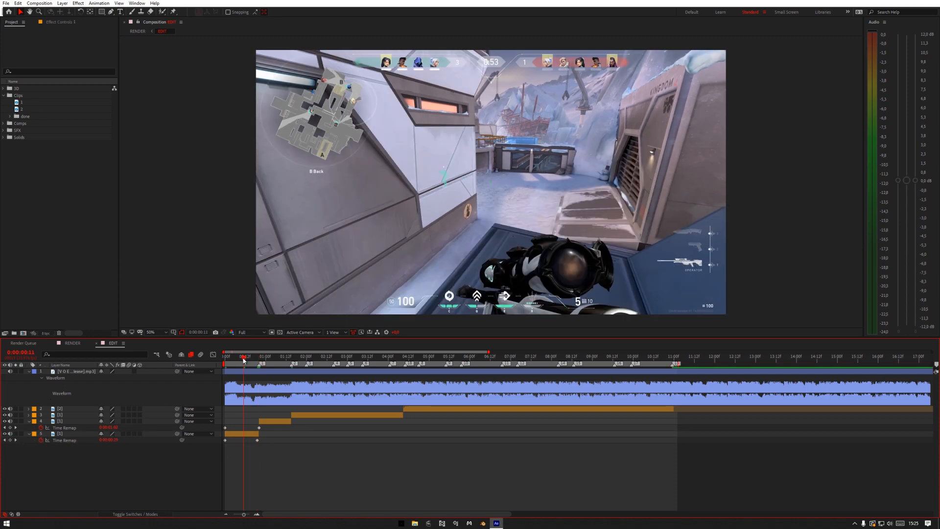
{"action": "left_click_drag", "start_coordinate": [244, 361], "coordinate": [242, 361]}
{"action": "left_click_drag", "start_coordinate": [272, 438], "coordinate": [223, 446]}
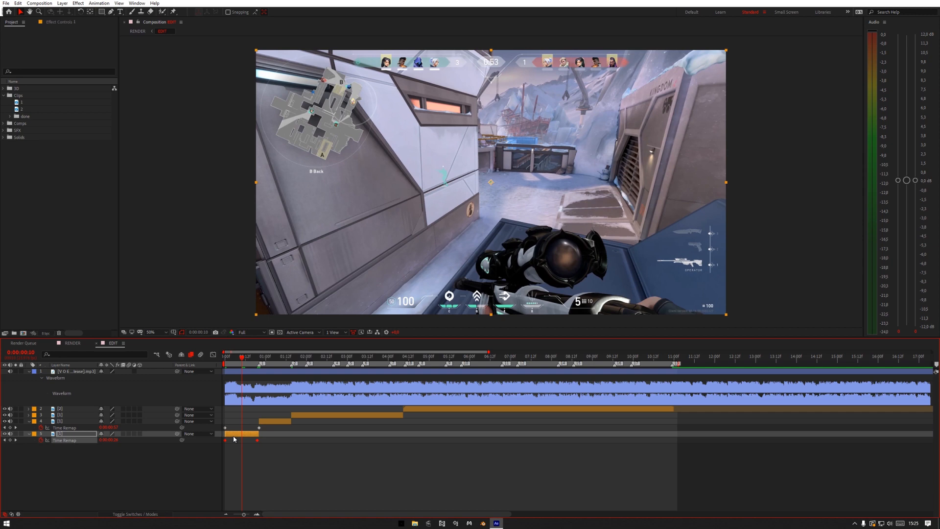
{"action": "right_click", "coordinate": [259, 442]}
{"action": "mouse_move", "coordinate": [304, 438]}
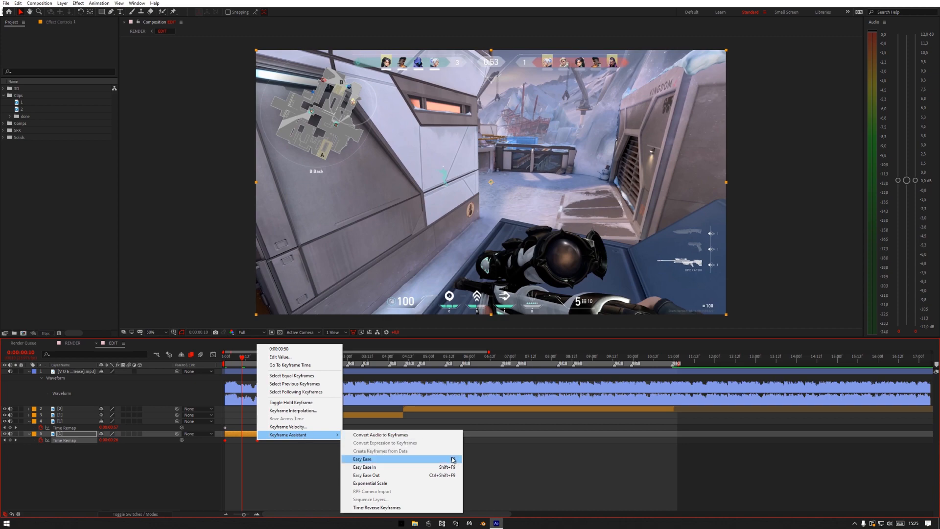
{"action": "left_click", "coordinate": [453, 460]}
Look up the Easy Ease shortcut in the keyboard shortcut editor, inspect some key assignments, and leave without saving changes
{"action": "left_click", "coordinate": [17, 3]}
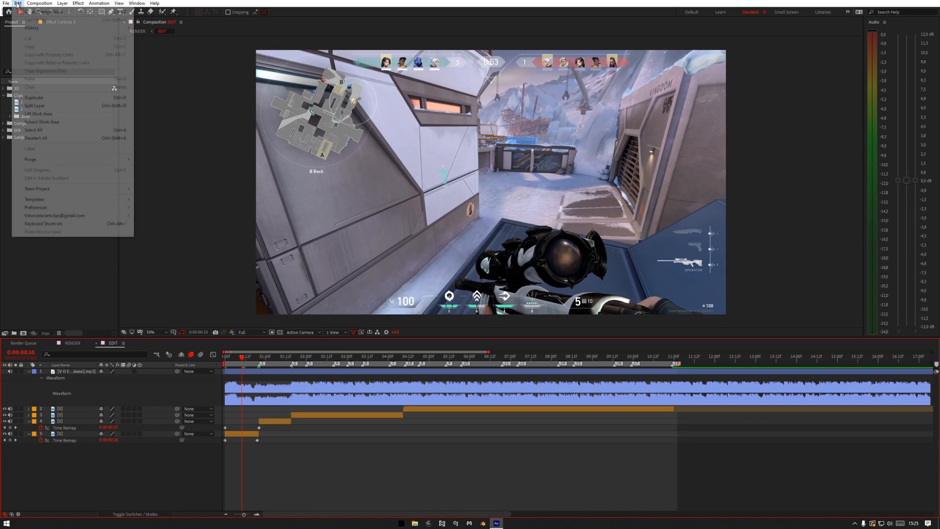
{"action": "left_click", "coordinate": [49, 224]}
{"action": "type", "text": "easy"}
{"action": "left_click", "coordinate": [266, 338]}
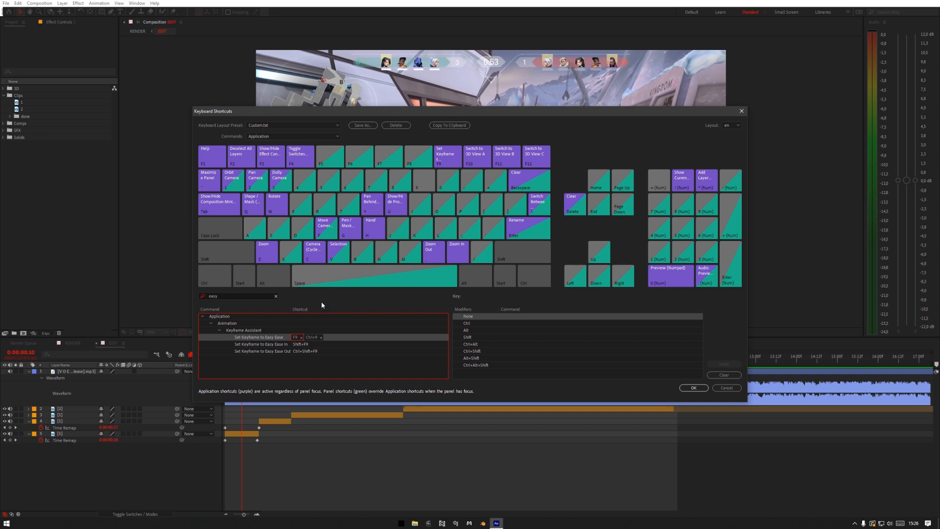
{"action": "left_click", "coordinate": [467, 324]}
{"action": "left_click", "coordinate": [469, 331]}
{"action": "left_click", "coordinate": [470, 338]}
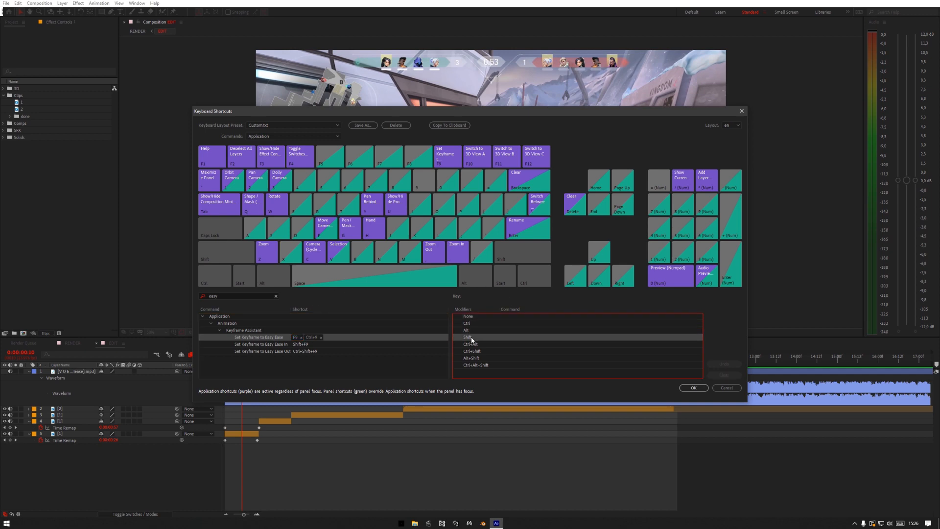
{"action": "left_click", "coordinate": [372, 187]}
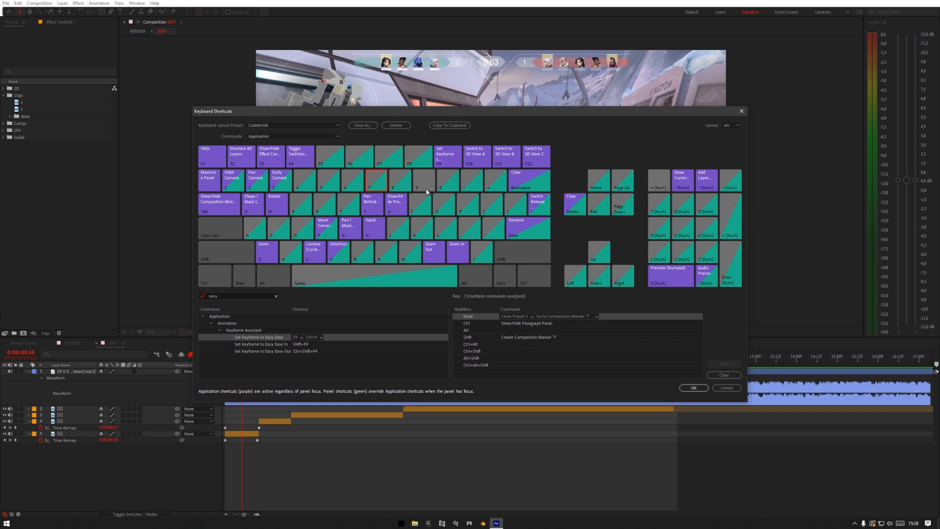
{"action": "left_click", "coordinate": [406, 190]}
{"action": "left_click", "coordinate": [422, 188]}
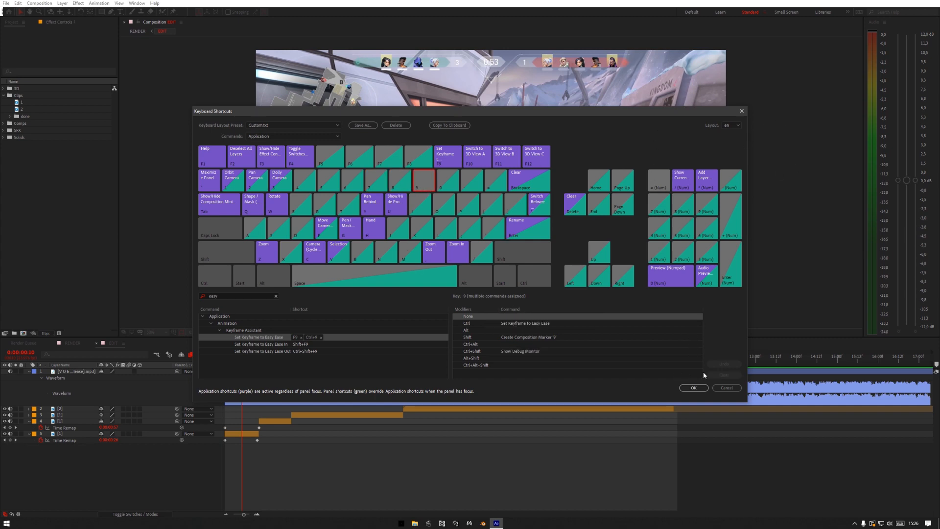
{"action": "left_click", "coordinate": [727, 387]}
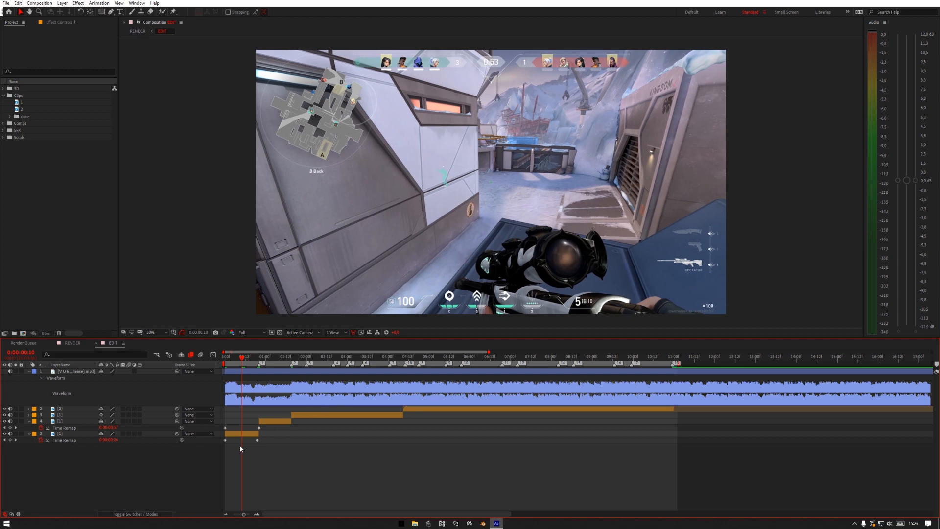
Delete the middle segment's Time Remap keyframe at 0:00:00:00 and add an adjusted one on its last frame, 0:00:01:14
{"action": "left_click_drag", "start_coordinate": [240, 449], "coordinate": [260, 429]}
{"action": "left_click", "coordinate": [228, 430]}
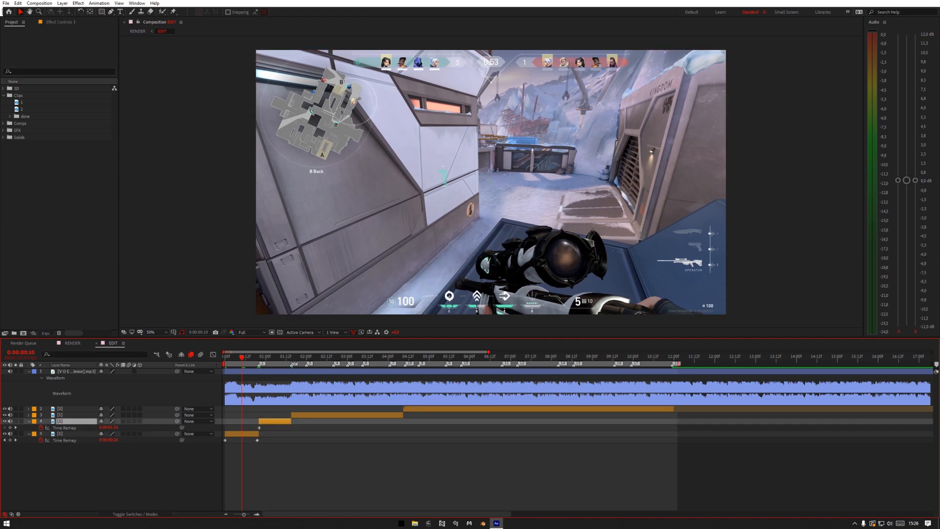
{"action": "left_click", "coordinate": [290, 360]}
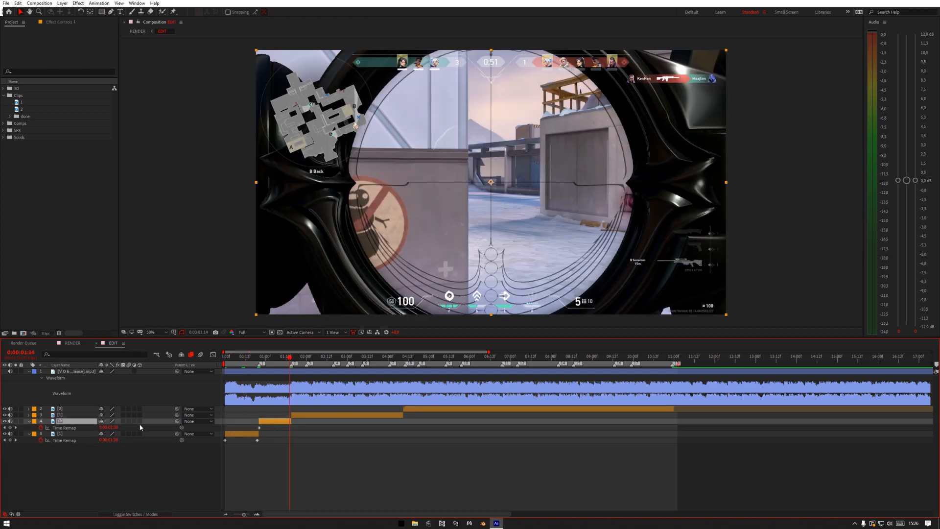
{"action": "key", "text": "j"}
{"action": "key", "text": "k"}
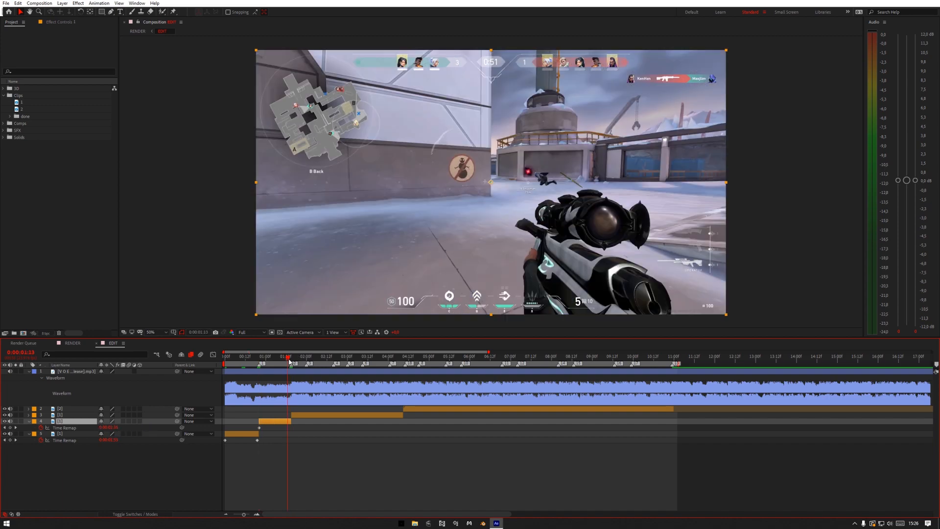
{"action": "left_click_drag", "start_coordinate": [112, 429], "coordinate": [121, 430]}
{"action": "left_click", "coordinate": [333, 467]}
Apply Easy Ease to both Time Remap keyframes of the opening segment and show their curve in the Graph Editor
{"action": "left_click_drag", "start_coordinate": [262, 357], "coordinate": [175, 350]}
{"action": "left_click_drag", "start_coordinate": [271, 437], "coordinate": [216, 438]}
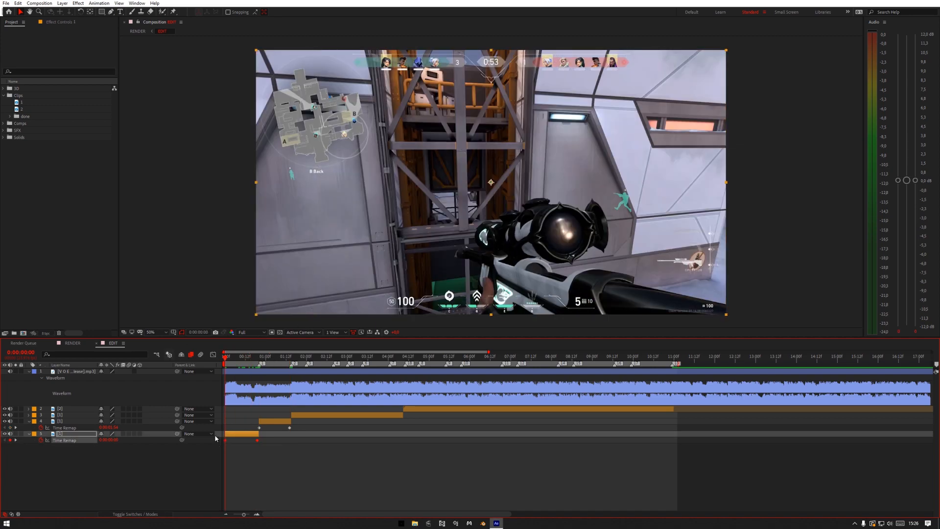
{"action": "key", "text": "F9"}
{"action": "left_click", "coordinate": [212, 356]}
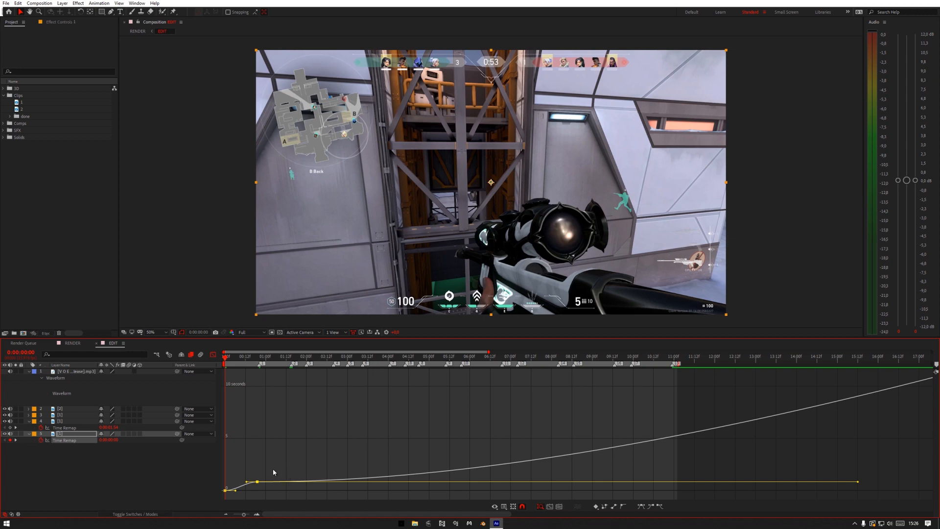
Remove the opening segment's leftover Time Remap keyframe at the far end of the clip, keeping only its first two keyframes
{"action": "left_click_drag", "start_coordinate": [273, 469], "coordinate": [212, 500]}
{"action": "left_click", "coordinate": [257, 482]}
{"action": "left_click_drag", "start_coordinate": [269, 472], "coordinate": [210, 451]}
{"action": "key", "text": "Delete"}
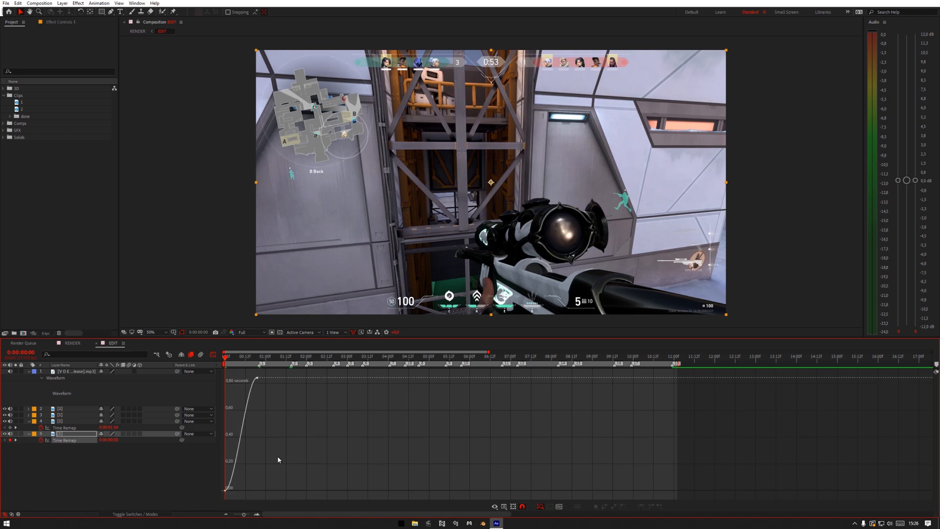
Shape the opening segment's Time Remap curve to be steep at both ends and flatter in the middle, and close the Graph Editor
{"action": "left_click", "coordinate": [258, 514]}
{"action": "left_click", "coordinate": [226, 490]}
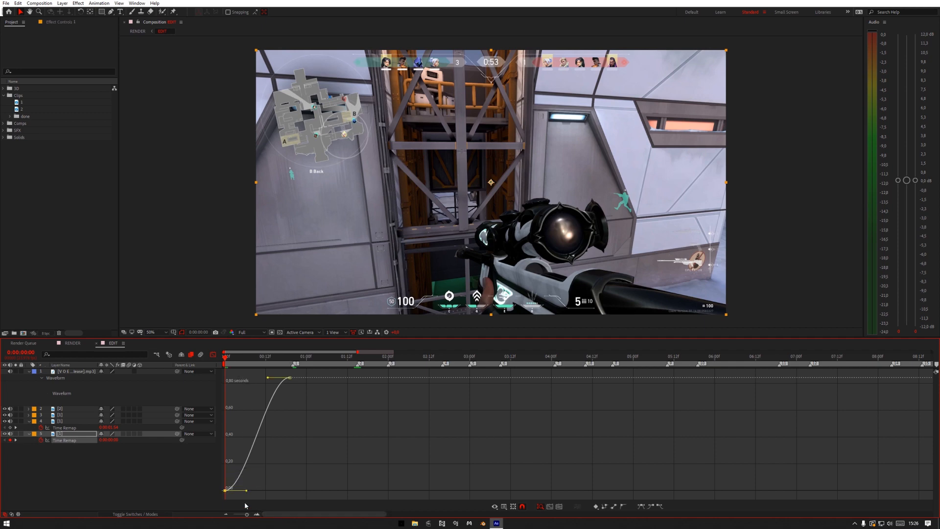
{"action": "left_click_drag", "start_coordinate": [246, 491], "coordinate": [236, 441]}
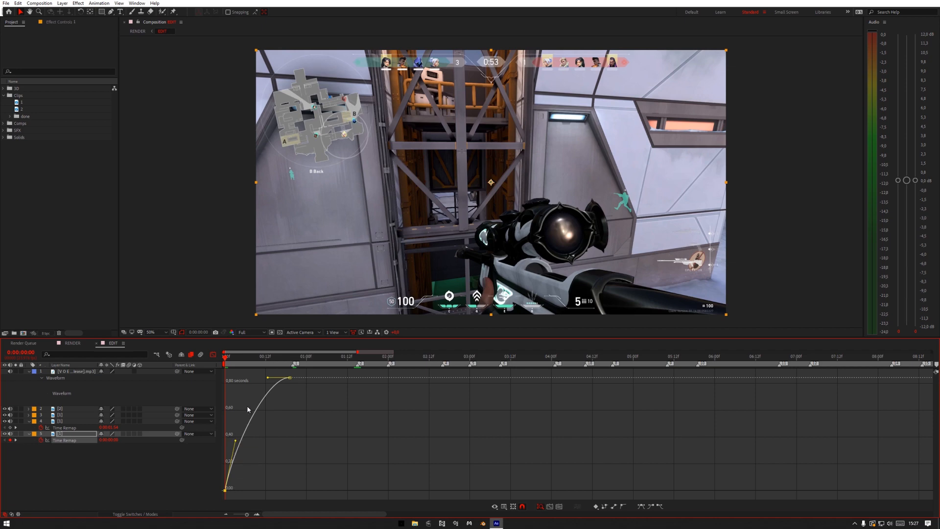
{"action": "left_click_drag", "start_coordinate": [268, 379], "coordinate": [276, 463]}
{"action": "left_click", "coordinate": [213, 354]}
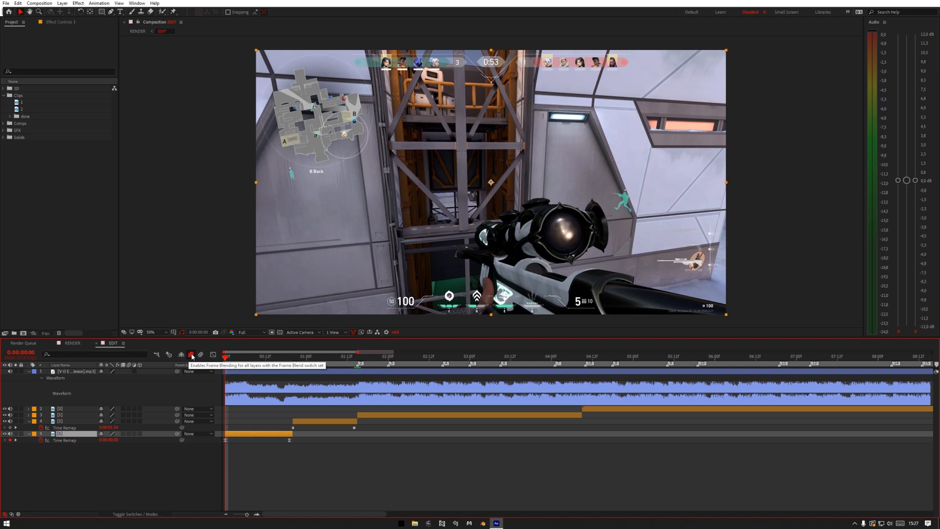
{"action": "left_click", "coordinate": [133, 451]}
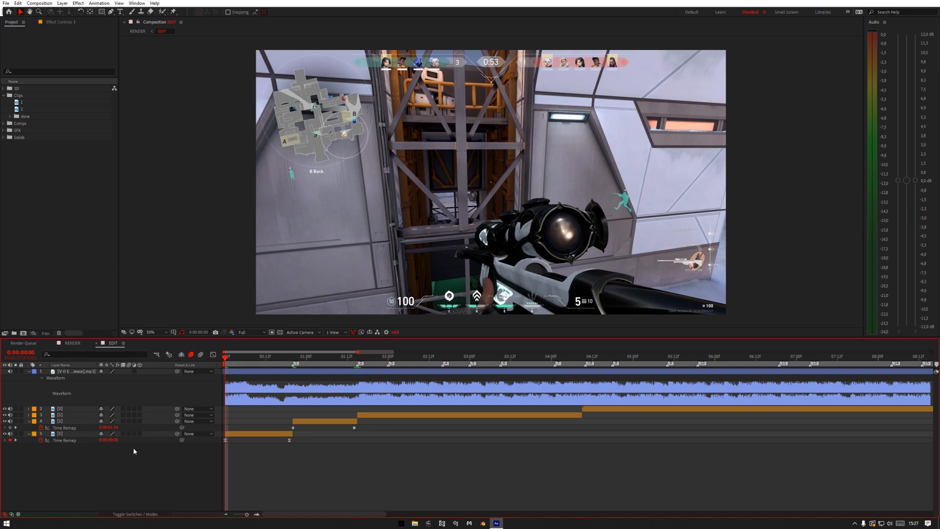
{"action": "left_click", "coordinate": [131, 440]}
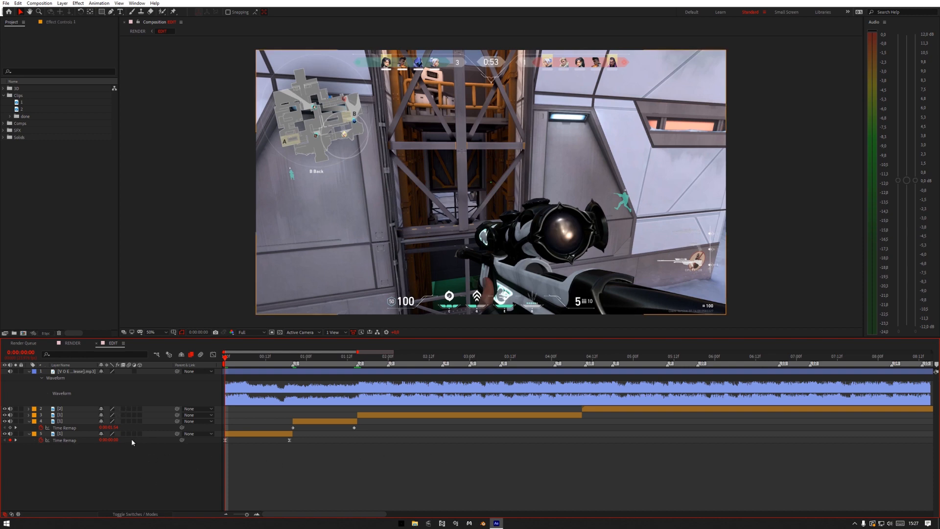
Turn on frame blending for the opening segment, check its second mode in playback, and return to the first mode
{"action": "left_click", "coordinate": [123, 434]}
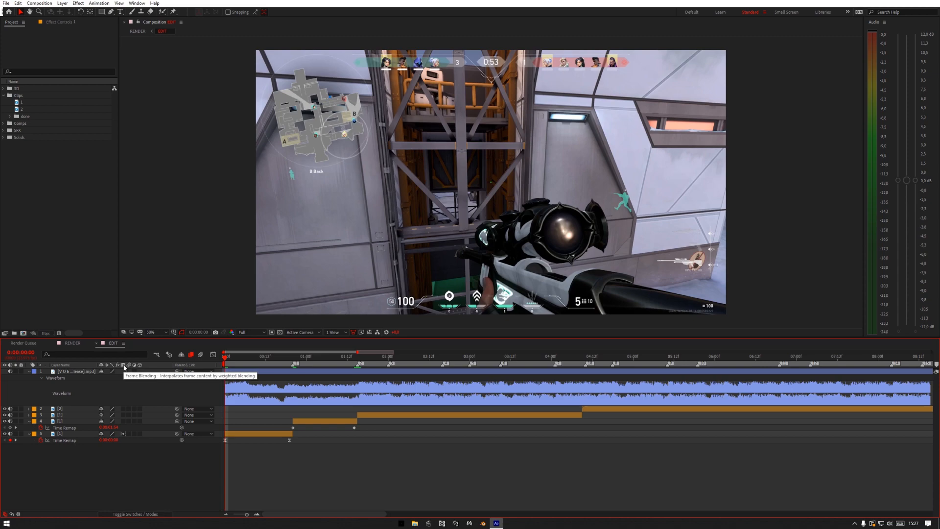
{"action": "left_click", "coordinate": [124, 434]}
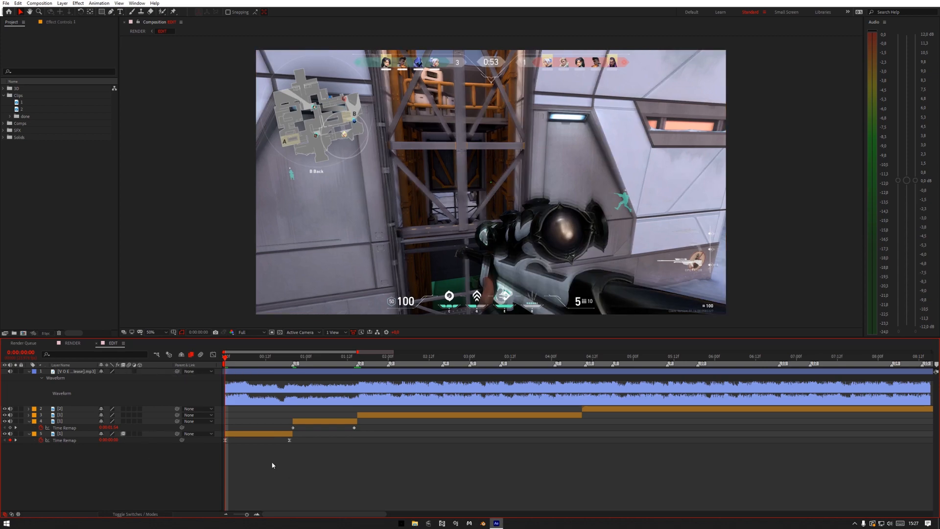
{"action": "key", "text": "space"}
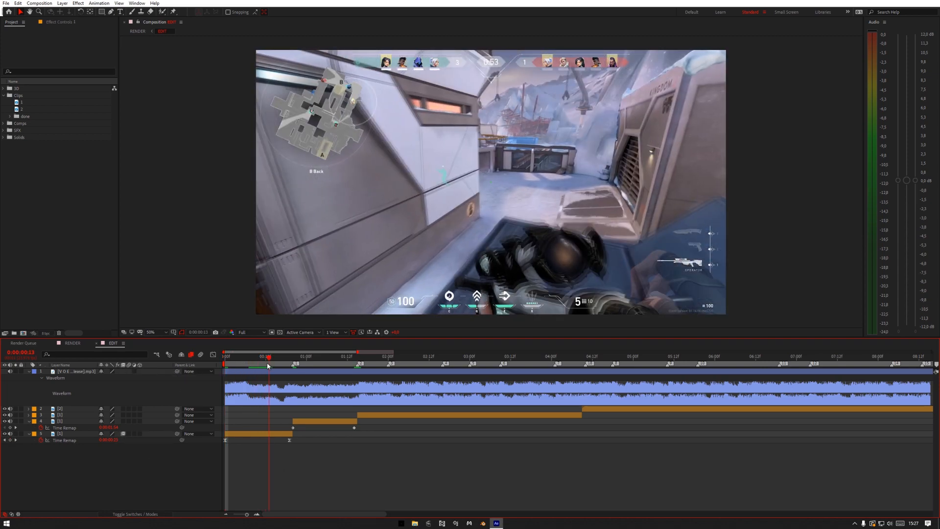
{"action": "left_click", "coordinate": [123, 435]}
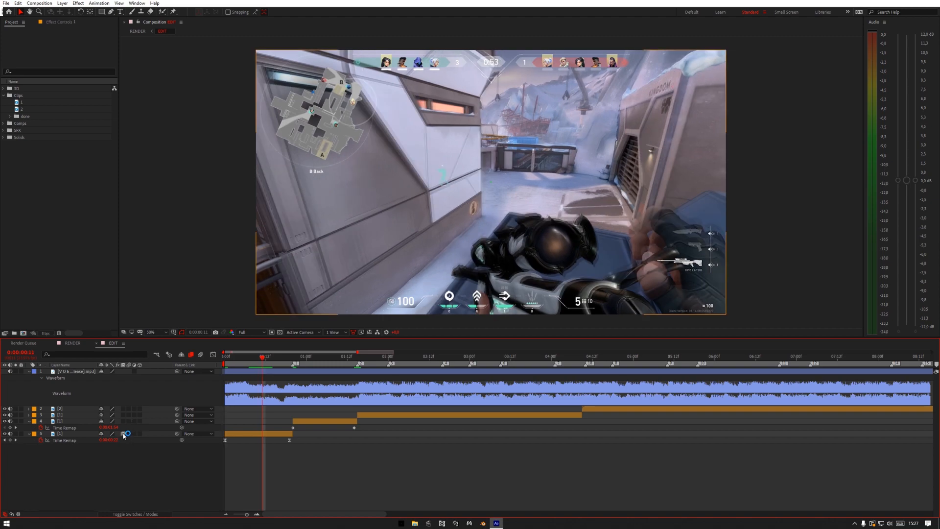
Apply Easy Ease to the second segment's Time Remap keyframes and delete its leftover end keyframe in the Graph Editor
{"action": "left_click_drag", "start_coordinate": [263, 358], "coordinate": [294, 364]}
{"action": "left_click", "coordinate": [366, 431]}
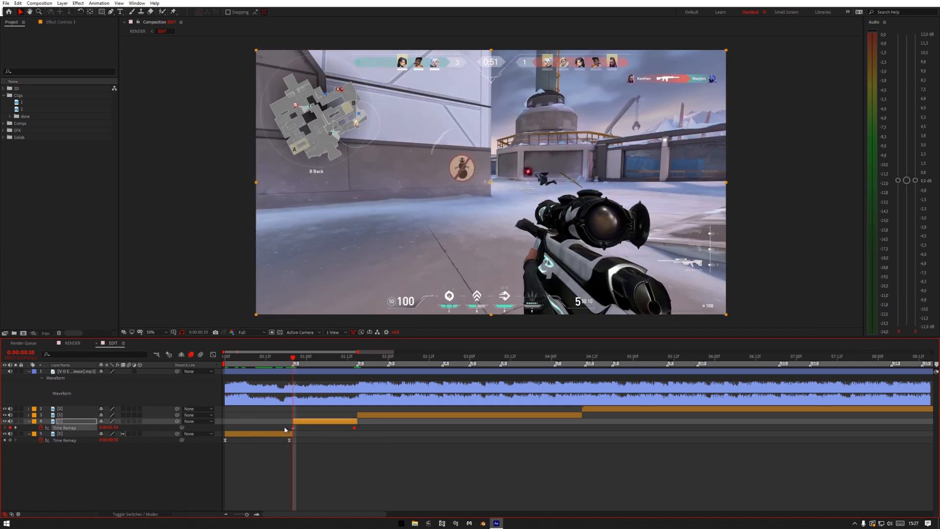
{"action": "left_click", "coordinate": [213, 354]}
{"action": "left_click_drag", "start_coordinate": [245, 422], "coordinate": [410, 490]}
{"action": "key", "text": "Delete"}
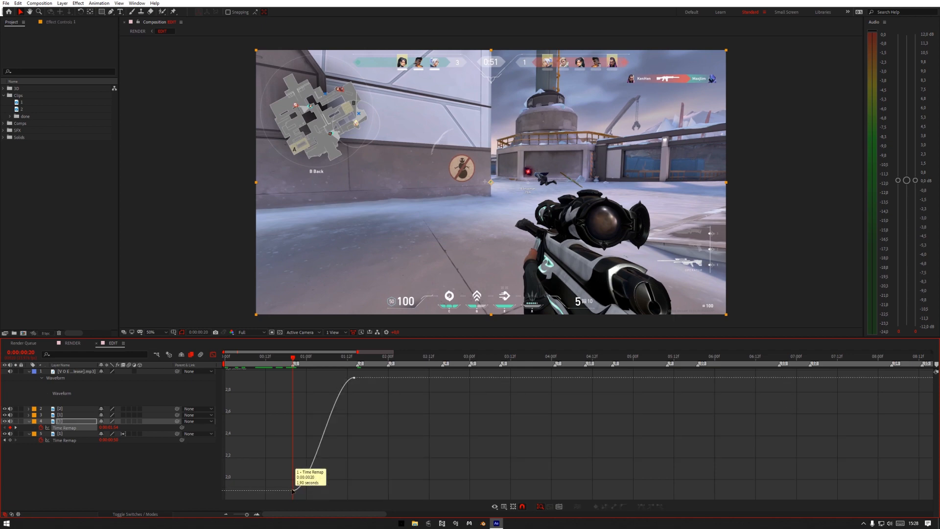
Shape the second segment's Time Remap curve steep at both ends and flatter in the middle, and turn on its frame blending
{"action": "left_click", "coordinate": [293, 490]}
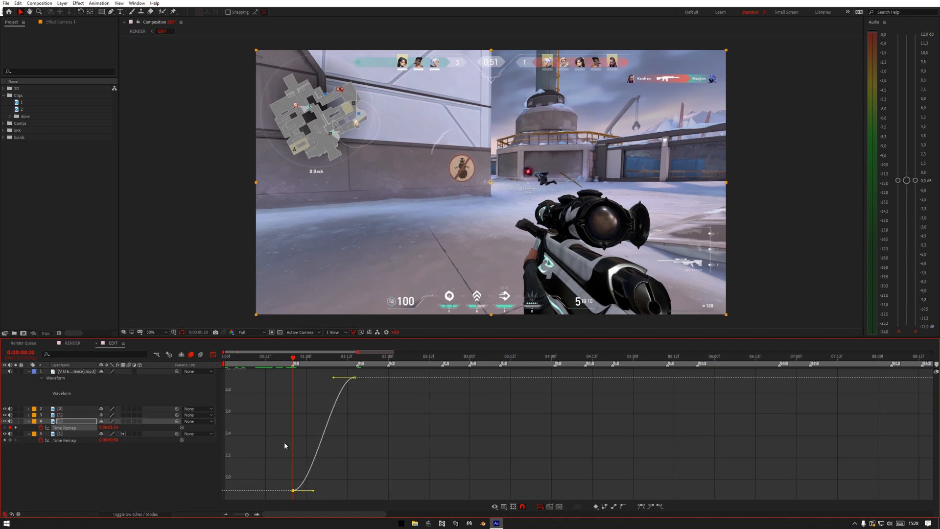
{"action": "left_click_drag", "start_coordinate": [313, 491], "coordinate": [303, 411]}
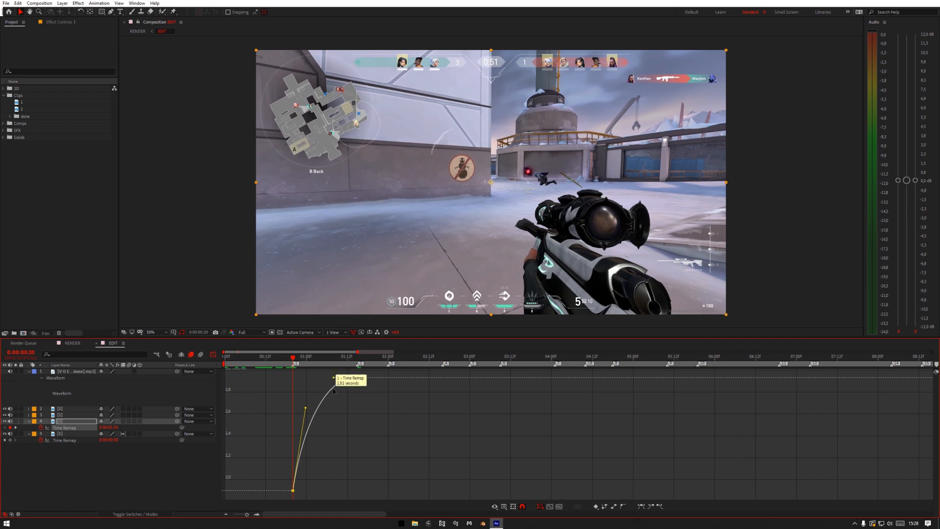
{"action": "left_click_drag", "start_coordinate": [333, 377], "coordinate": [346, 441]}
{"action": "left_click", "coordinate": [213, 355]}
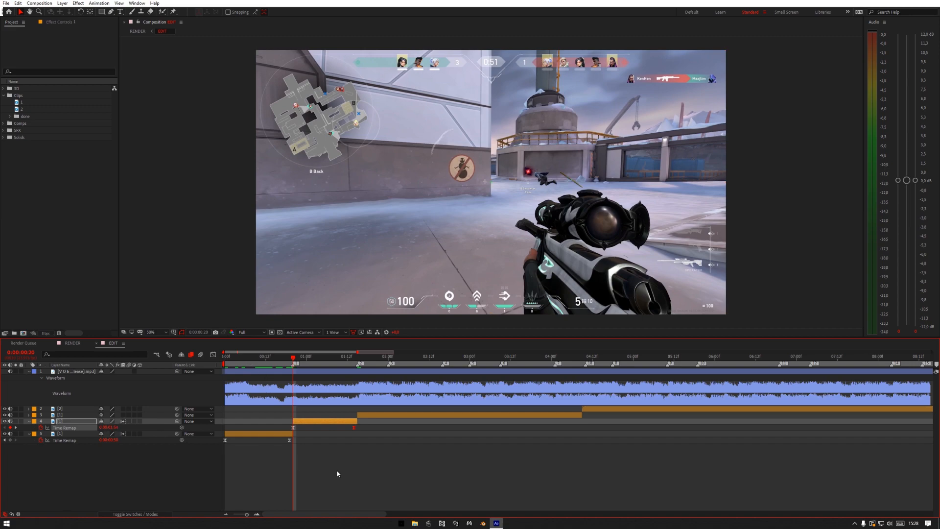
Split the third segment at the 0:00:02:00 beat marker and enable Time Remapping on the short piece starting at 0:00:01:15
{"action": "left_click", "coordinate": [336, 474]}
{"action": "key", "text": "Home"}
{"action": "left_click_drag", "start_coordinate": [245, 365], "coordinate": [358, 394]}
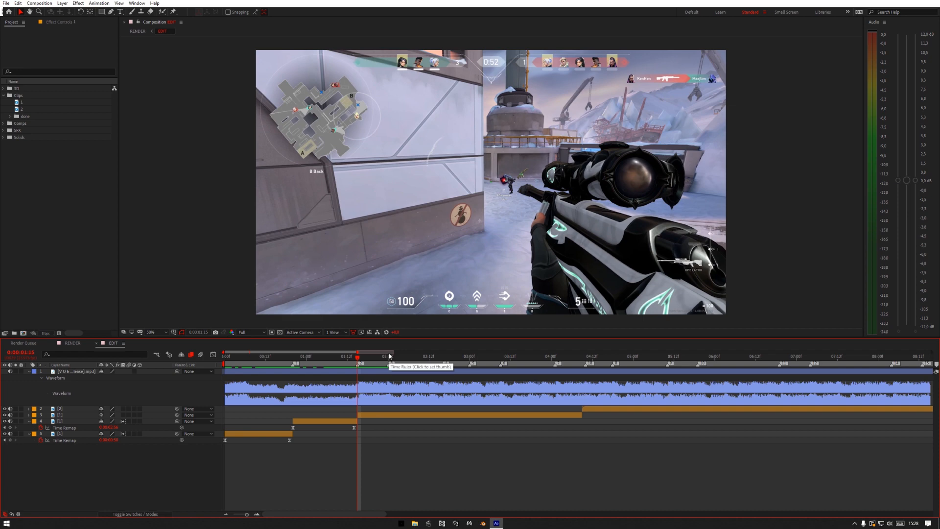
{"action": "left_click", "coordinate": [385, 415]}
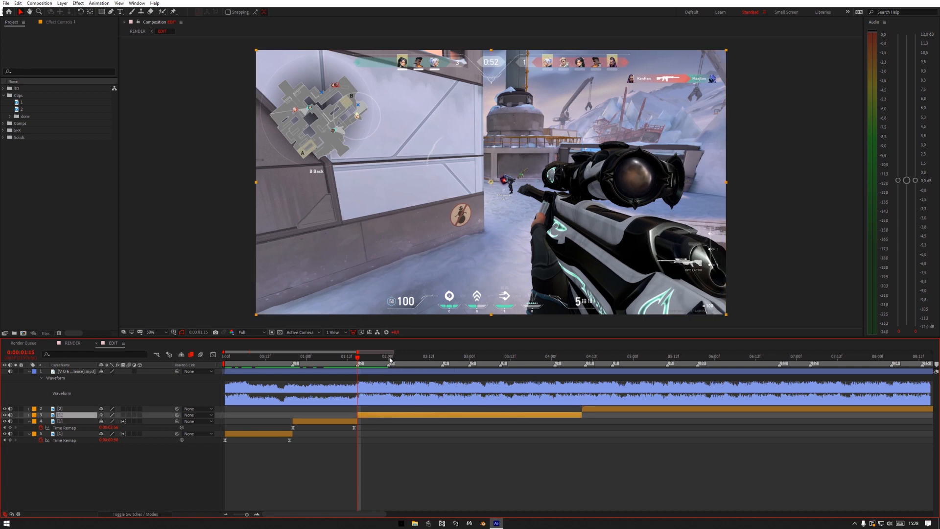
{"action": "left_click", "coordinate": [391, 358]}
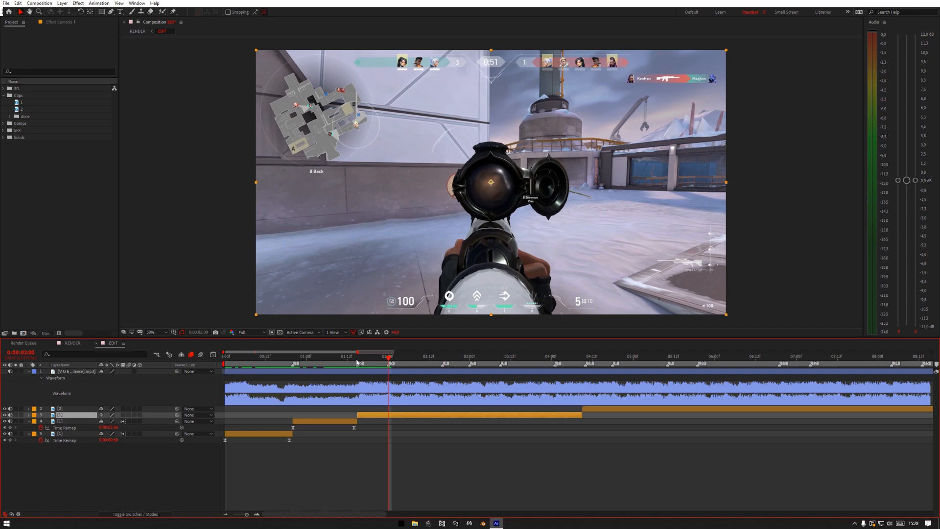
{"action": "key", "text": "ctrl+shift+d"}
{"action": "left_click", "coordinate": [358, 362]}
{"action": "left_click", "coordinate": [369, 422]}
Split the remainder of the first gameplay clip at the next four beat markers, from 0:00:02:16 through 0:00:04:01
{"action": "left_click", "coordinate": [443, 358]}
{"action": "left_click", "coordinate": [443, 413]}
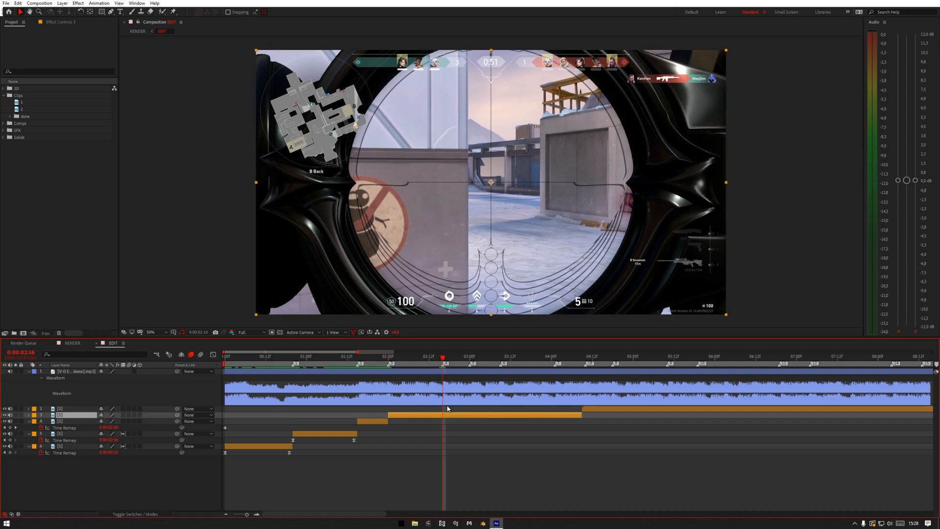
{"action": "key", "text": "ctrl+shift+d"}
{"action": "left_click", "coordinate": [470, 358]}
{"action": "key", "text": "ctrl+shift+d"}
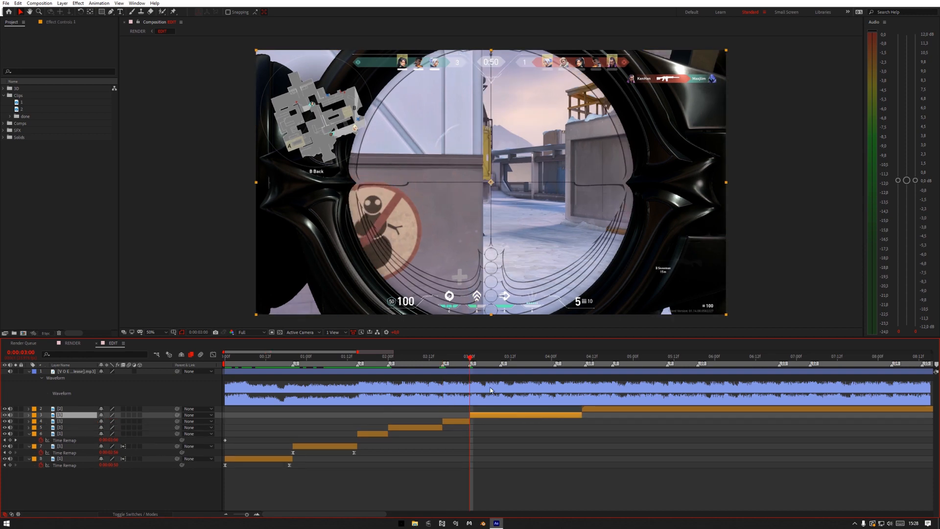
{"action": "left_click", "coordinate": [500, 359]}
{"action": "key", "text": "ctrl+shift+d"}
{"action": "left_click", "coordinate": [555, 359]}
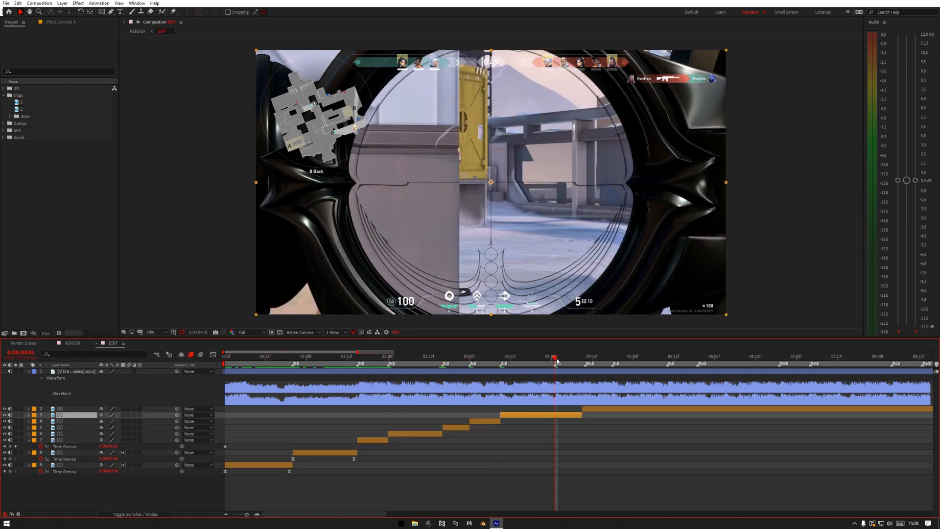
{"action": "key", "text": "ctrl+shift+d"}
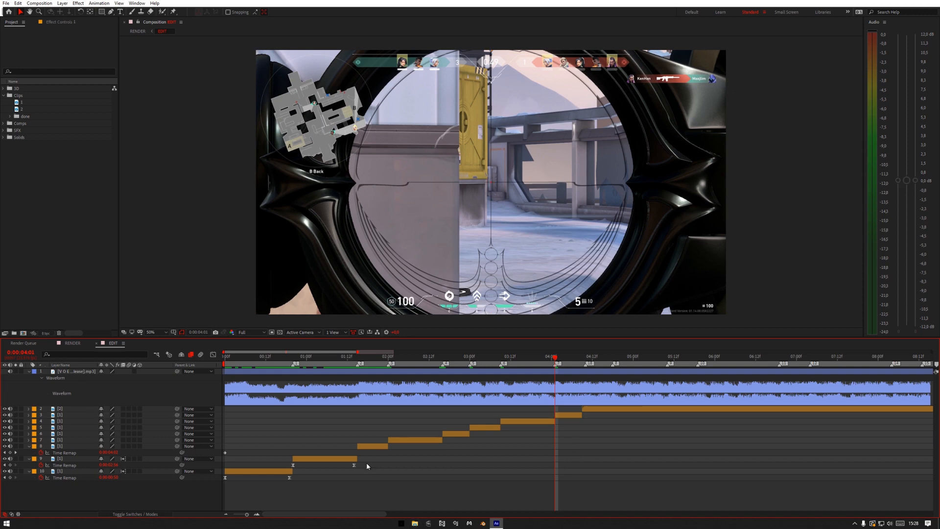
Copy the second segment's last Time Remap keyframe and paste it at the start of the third segment, 0:00:01:15
{"action": "left_click", "coordinate": [359, 361]}
{"action": "left_click", "coordinate": [375, 446]}
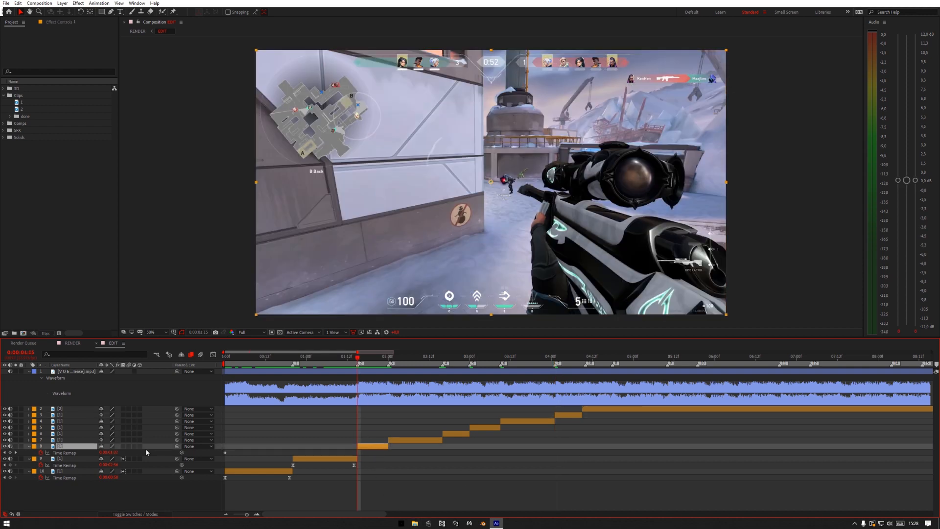
{"action": "left_click", "coordinate": [355, 466]}
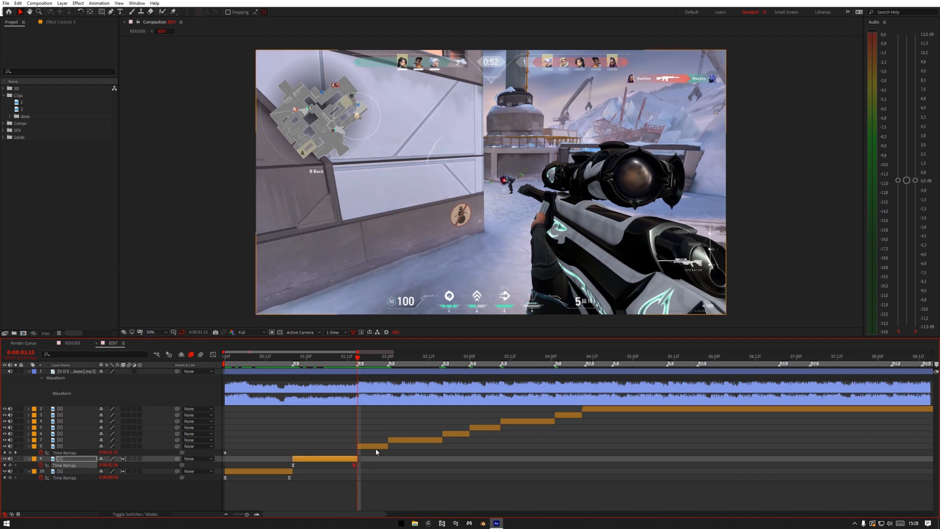
{"action": "left_click", "coordinate": [375, 446]}
{"action": "key", "text": "ctrl+v"}
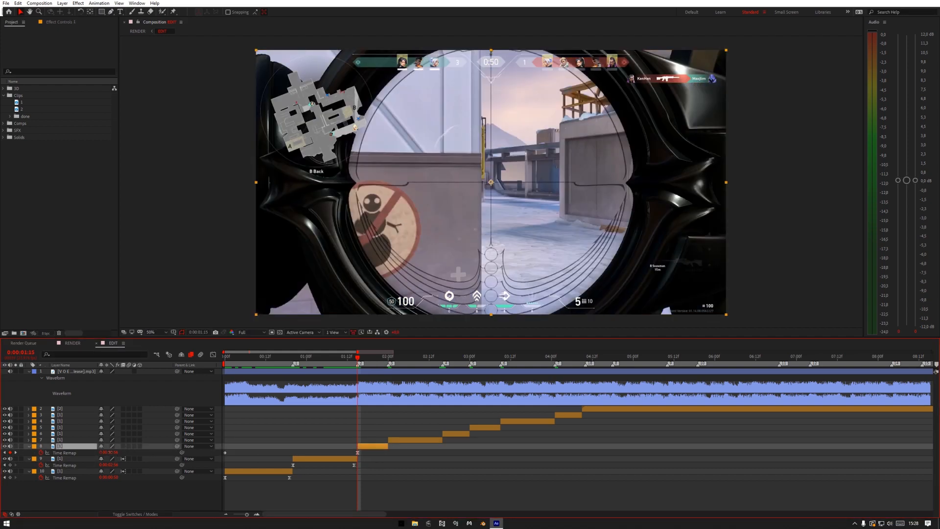
Advance the third segment's starting Time Remap value to just before the kill and add a keyframe at 0:00:01:23 showing the moment after it
{"action": "left_click_drag", "start_coordinate": [111, 453], "coordinate": [170, 456]}
{"action": "left_click_drag", "start_coordinate": [387, 362], "coordinate": [386, 361]}
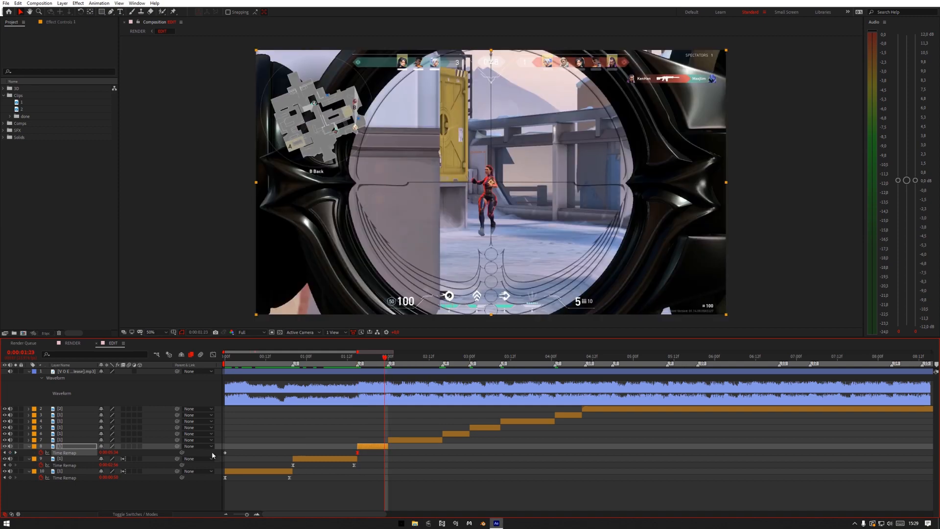
{"action": "left_click", "coordinate": [169, 503]}
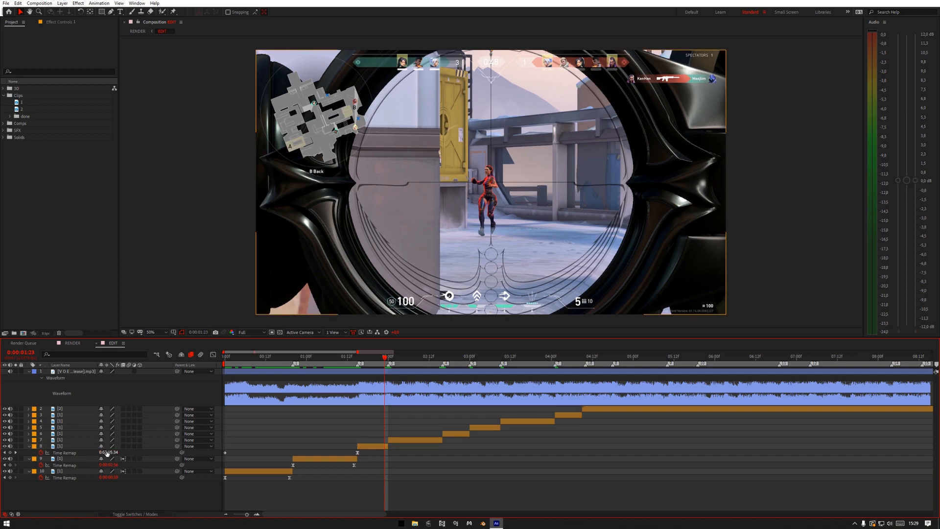
{"action": "left_click_drag", "start_coordinate": [106, 452], "coordinate": [118, 452]}
{"action": "left_click", "coordinate": [390, 480]}
{"action": "left_click", "coordinate": [390, 480]}
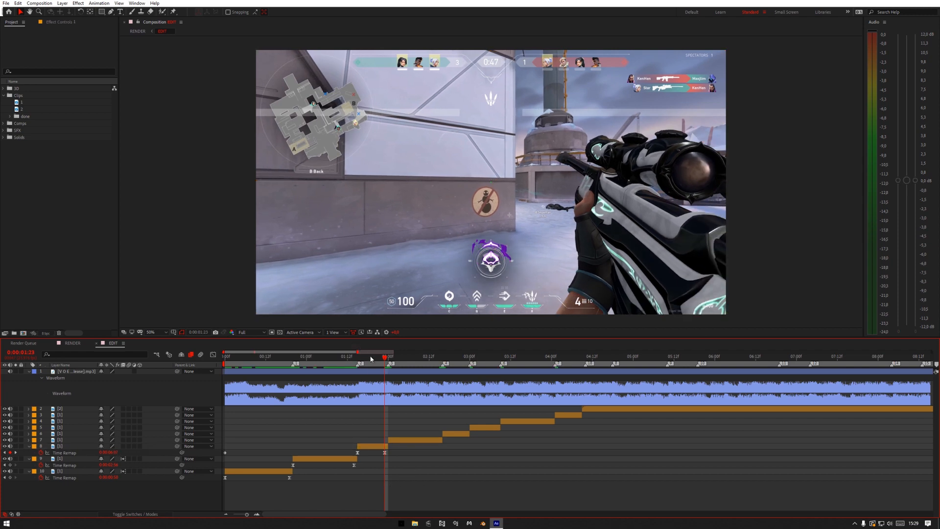
Delete the third segment's leftover Time Remap keyframes at the far ends of the clip, keeping only the two inside the segment
{"action": "left_click", "coordinate": [370, 359]}
{"action": "left_click", "coordinate": [336, 455]}
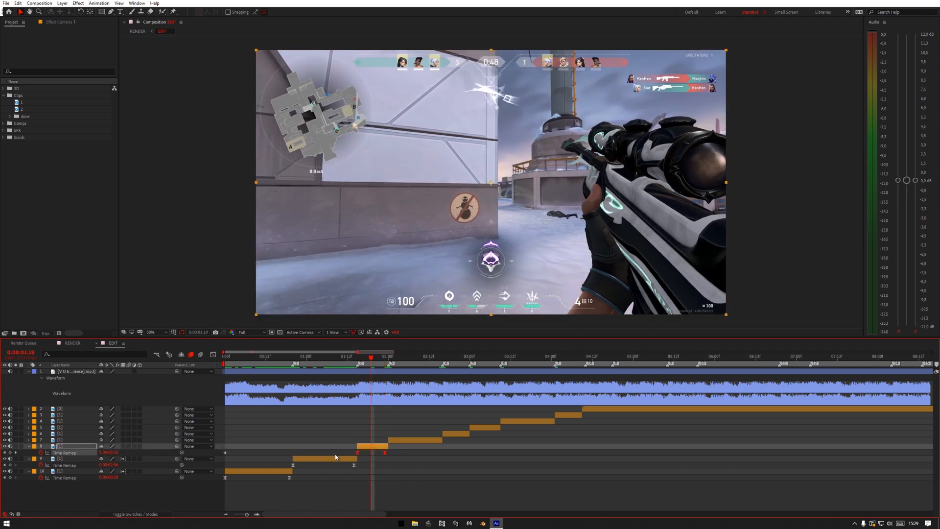
{"action": "left_click", "coordinate": [213, 355]}
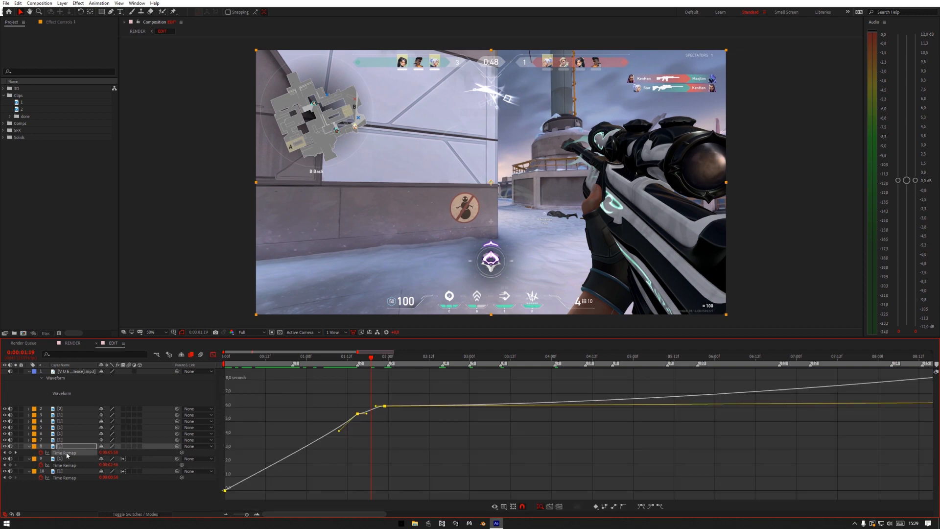
{"action": "left_click_drag", "start_coordinate": [423, 460], "coordinate": [336, 376]}
{"action": "key", "text": "Delete"}
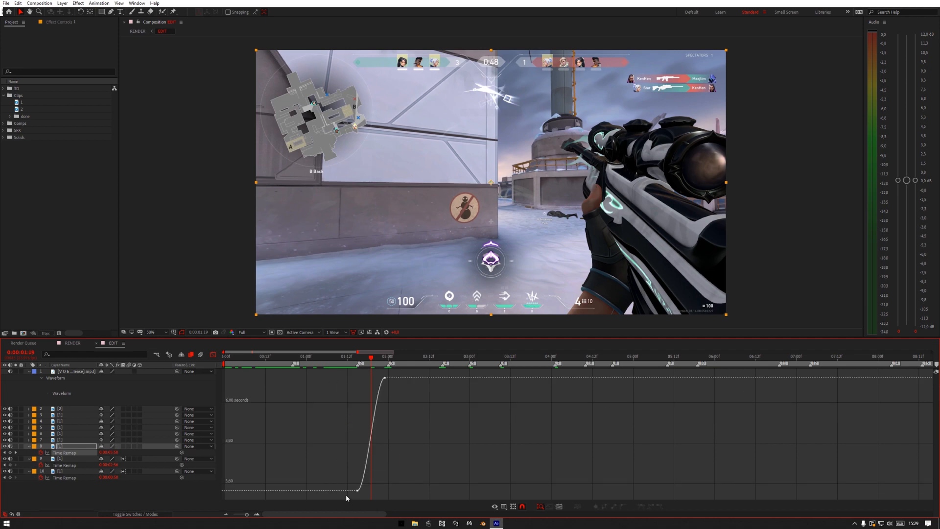
Shape the third segment's Time Remap curve to rise steeply at both keyframes and flatten in the middle
{"action": "double_click", "coordinate": [258, 514]}
{"action": "left_click", "coordinate": [317, 491]}
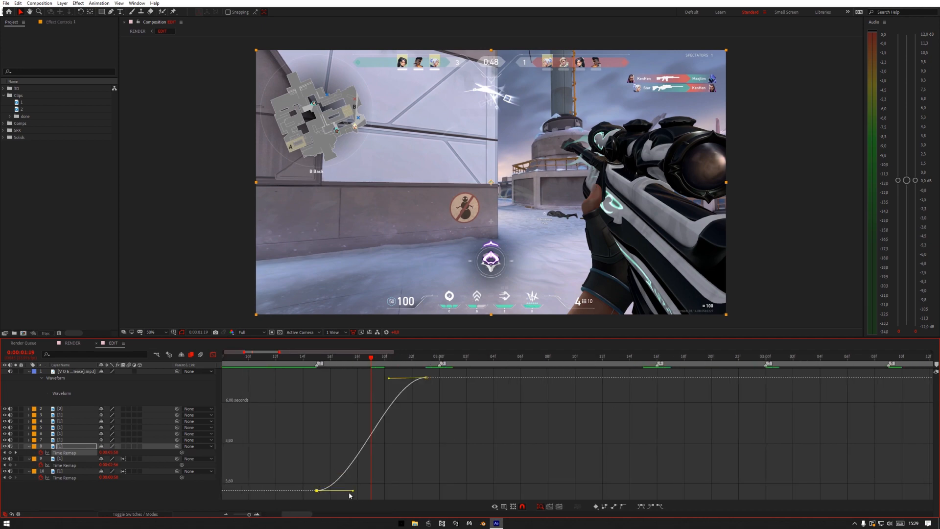
{"action": "left_click_drag", "start_coordinate": [354, 491], "coordinate": [332, 397]}
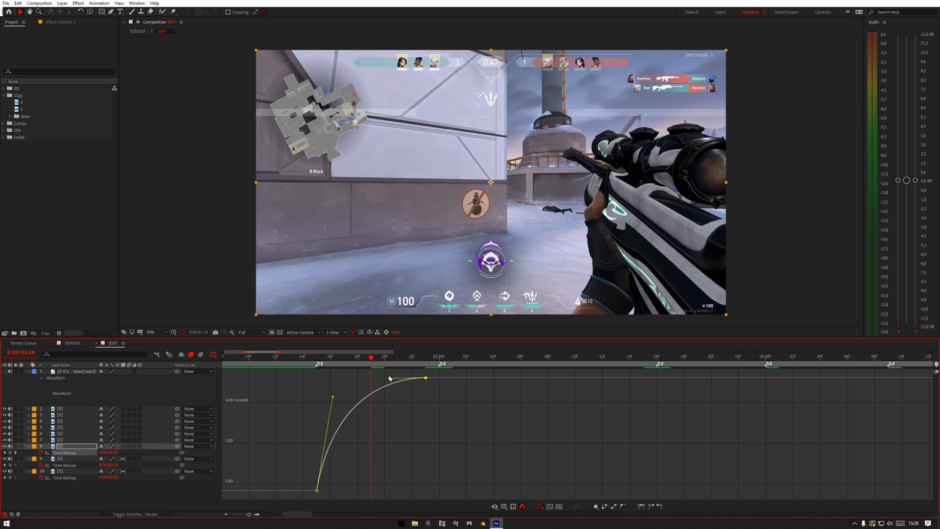
{"action": "left_click_drag", "start_coordinate": [389, 378], "coordinate": [409, 475]}
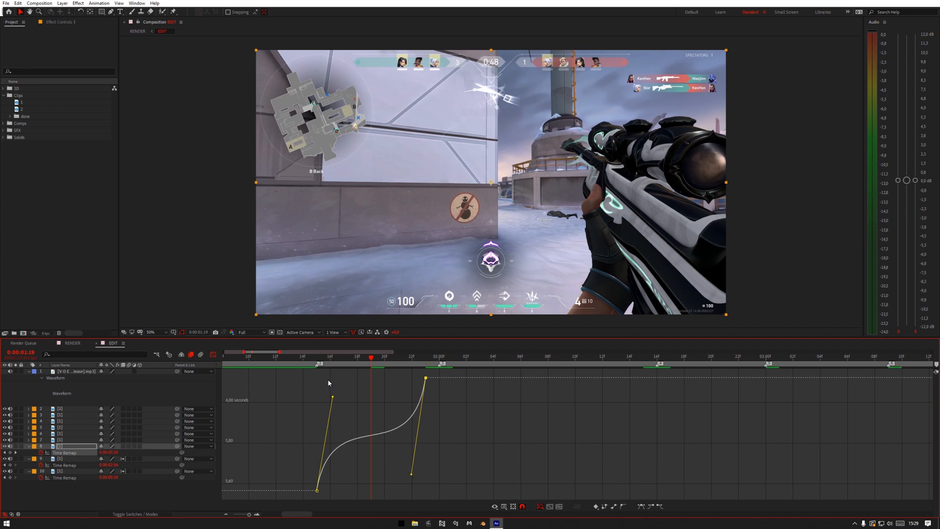
Try near-vertical handles on the third segment's two Time Remap keyframes for a more extreme velocity ramp
{"action": "left_click_drag", "start_coordinate": [412, 475], "coordinate": [450, 488]}
{"action": "left_click_drag", "start_coordinate": [333, 398], "coordinate": [293, 375]}
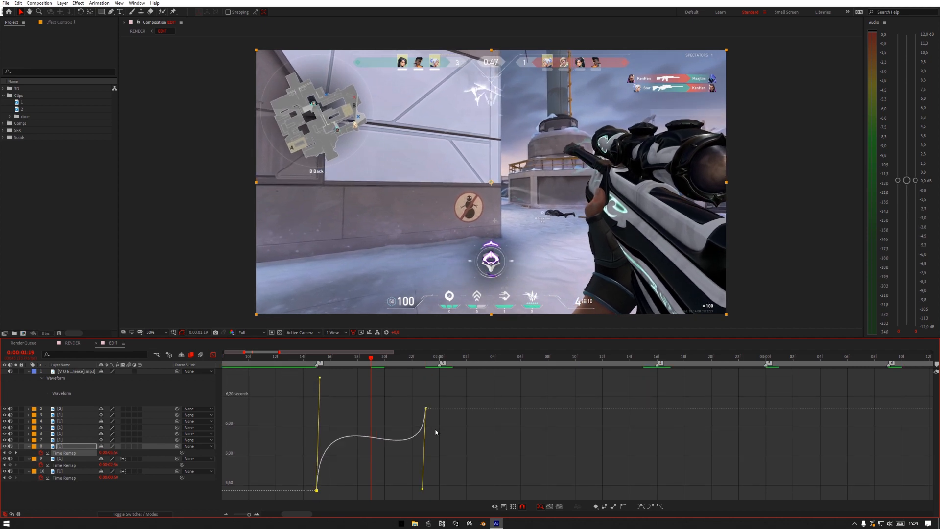
{"action": "left_click_drag", "start_coordinate": [321, 378], "coordinate": [316, 409]}
{"action": "left_click_drag", "start_coordinate": [321, 491], "coordinate": [299, 372]}
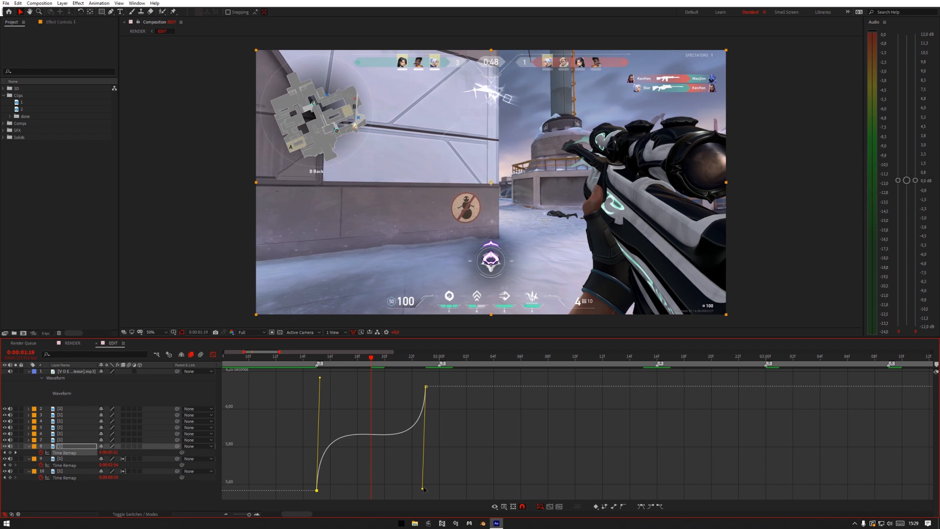
{"action": "left_click_drag", "start_coordinate": [424, 489], "coordinate": [427, 480]}
{"action": "left_click_drag", "start_coordinate": [320, 379], "coordinate": [321, 390]}
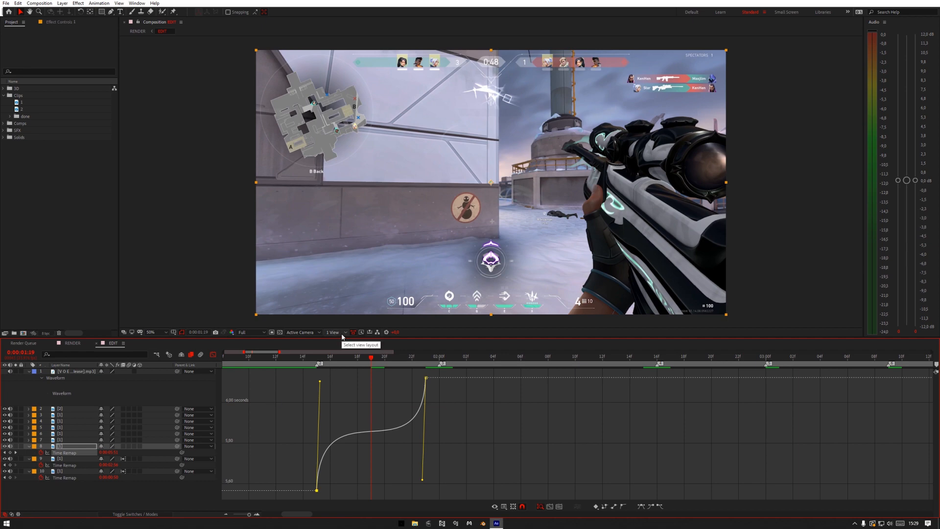
Pull the third segment's curve handles inward for a gentler velocity ramp and close the Graph Editor
{"action": "left_click_drag", "start_coordinate": [320, 381], "coordinate": [340, 396]}
{"action": "left_click_drag", "start_coordinate": [423, 480], "coordinate": [410, 473]}
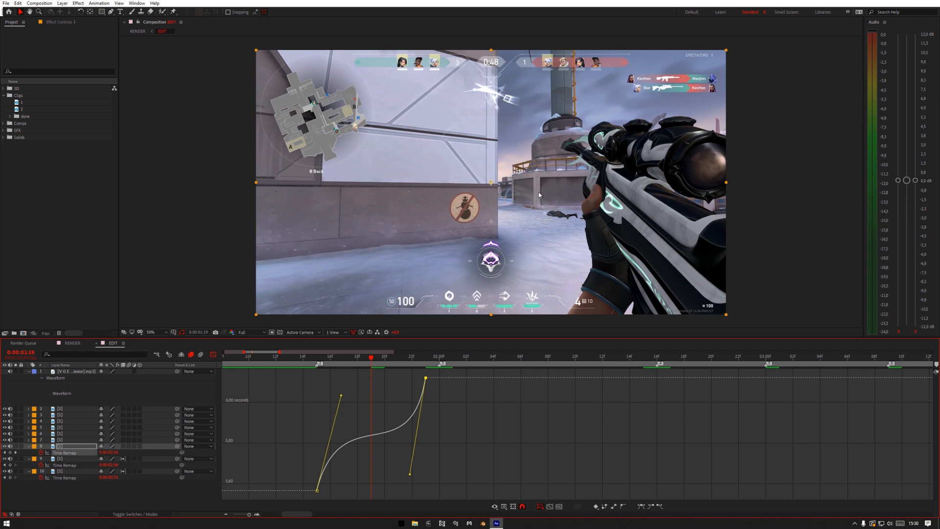
{"action": "left_click", "coordinate": [212, 354]}
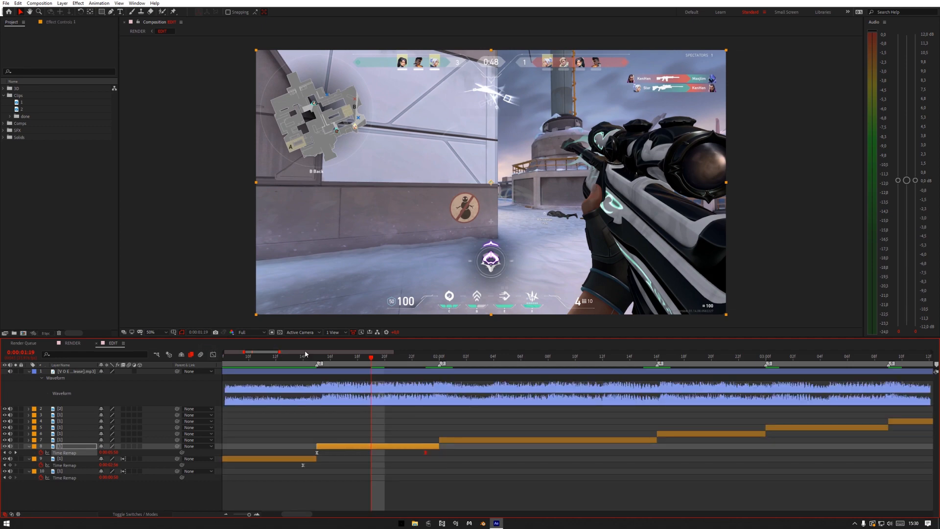
Time-remap the fourth segment with keyframes at 0:00:02:00 and 0:00:02:15, choosing the gameplay moment shown at each one
{"action": "left_click", "coordinate": [439, 360]}
{"action": "left_click", "coordinate": [230, 514]}
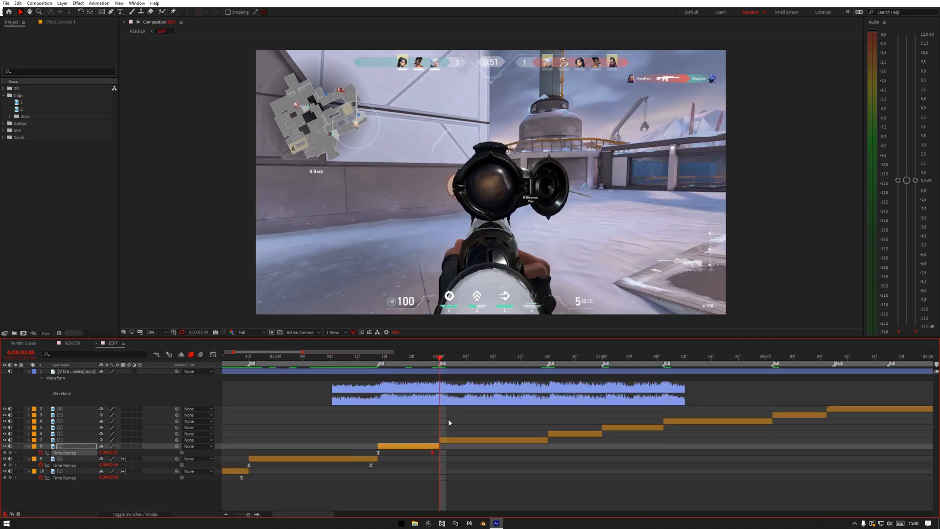
{"action": "left_click", "coordinate": [432, 451]}
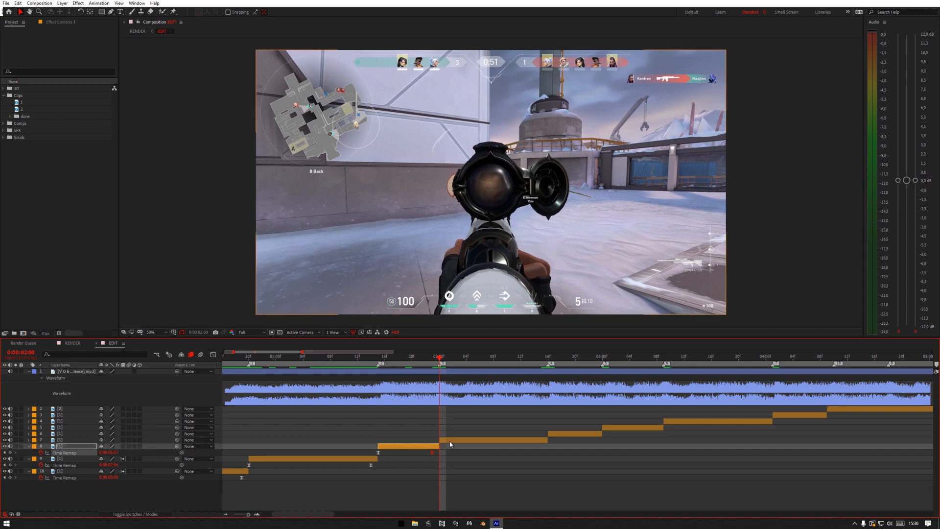
{"action": "left_click", "coordinate": [450, 441]}
{"action": "key", "text": "ctrl+v"}
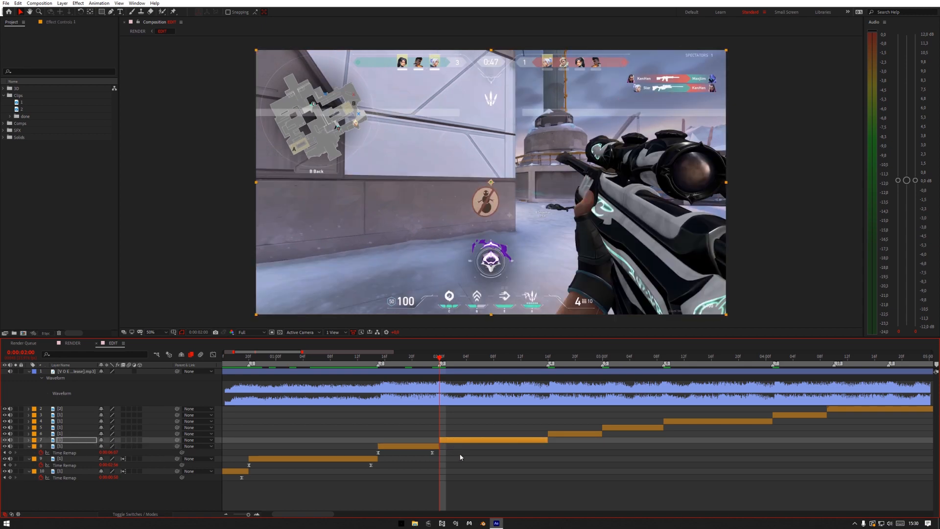
{"action": "key", "text": "ctrl+alt+t"}
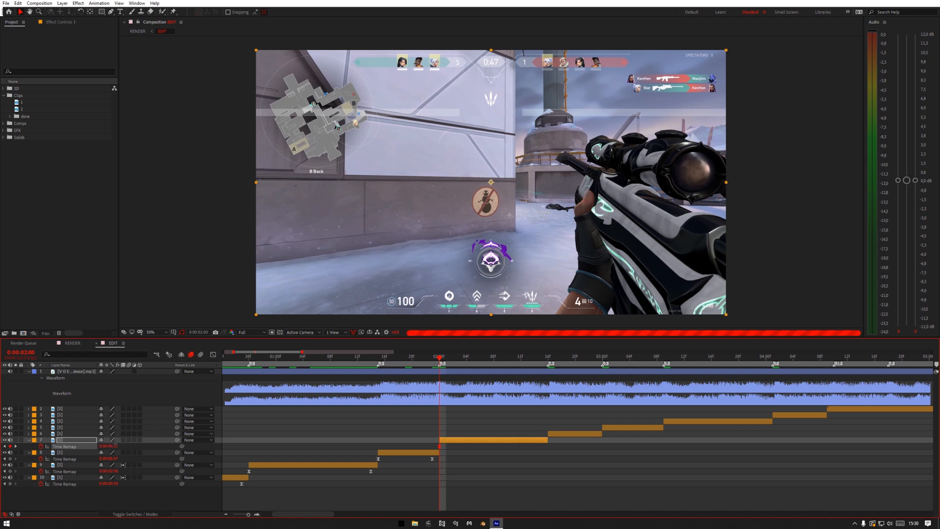
{"action": "left_click_drag", "start_coordinate": [117, 446], "coordinate": [117, 445]}
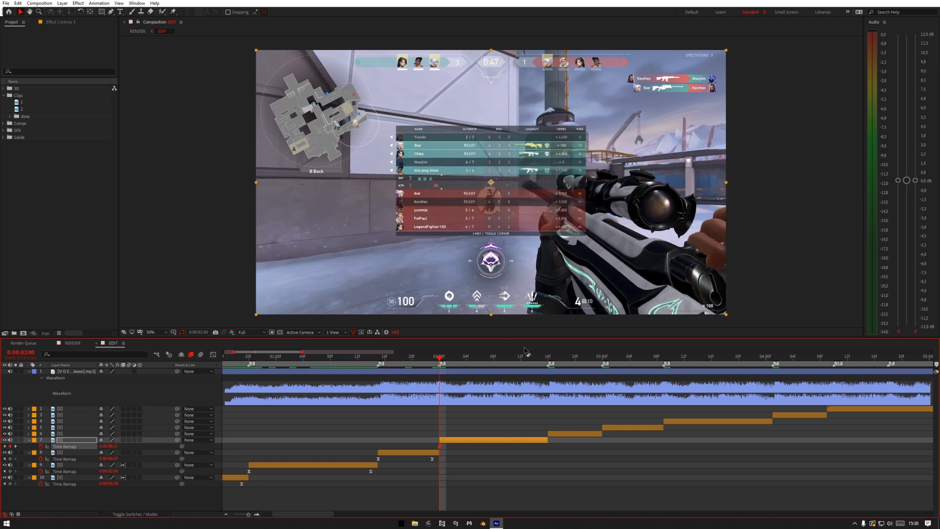
{"action": "left_click", "coordinate": [541, 358]}
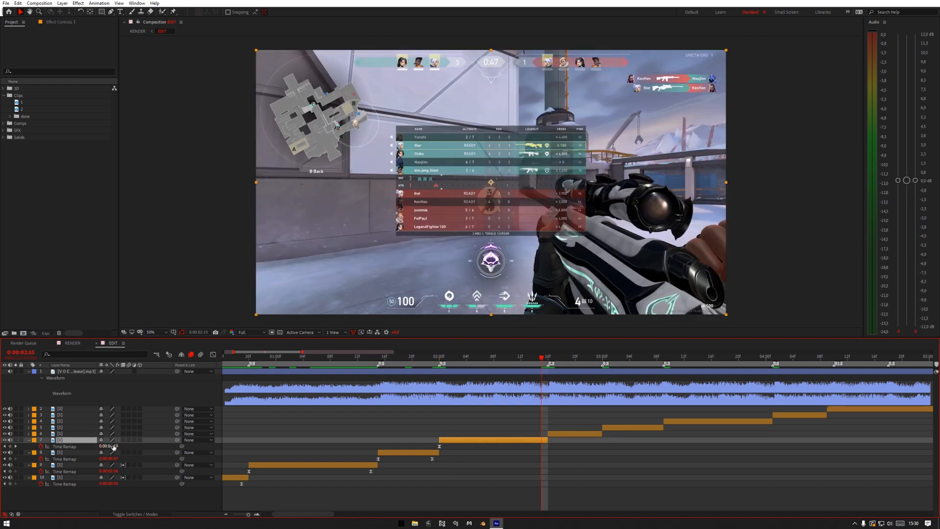
{"action": "left_click_drag", "start_coordinate": [110, 447], "coordinate": [129, 444]}
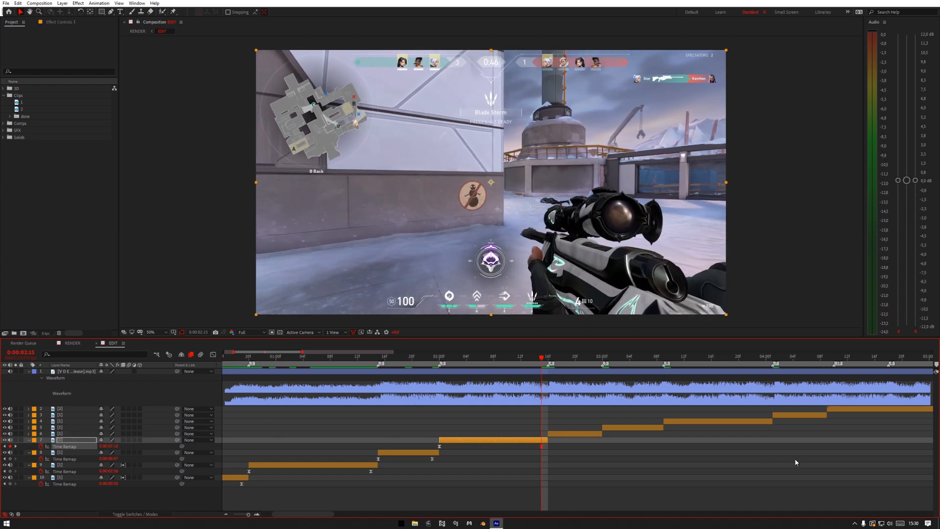
Enable Time Remap on the fifth segment with a start keyframe at 0:00:02:16, and advance the footage slightly there
{"action": "key", "text": "Page_Down"}
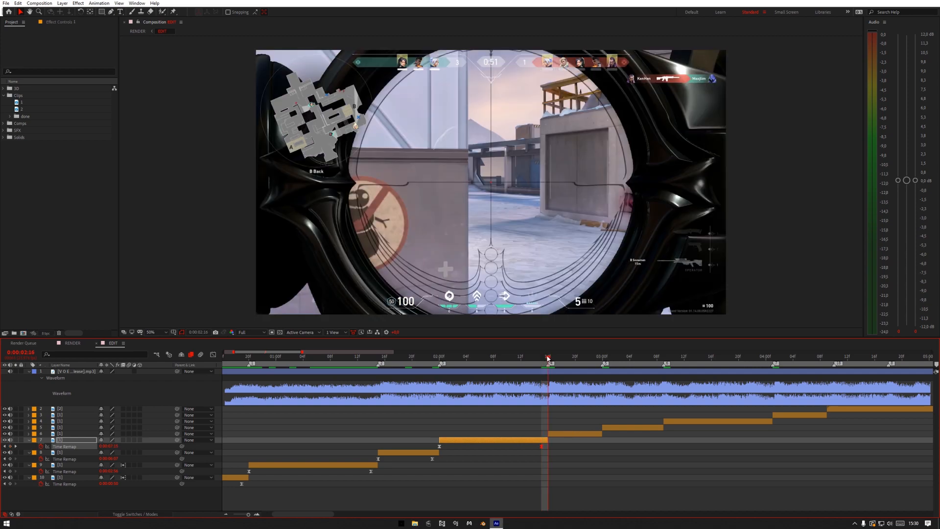
{"action": "left_click", "coordinate": [560, 434]}
{"action": "key", "text": "ctrl+v"}
{"action": "left_click", "coordinate": [566, 449]}
{"action": "left_click", "coordinate": [563, 435]}
{"action": "key", "text": "u"}
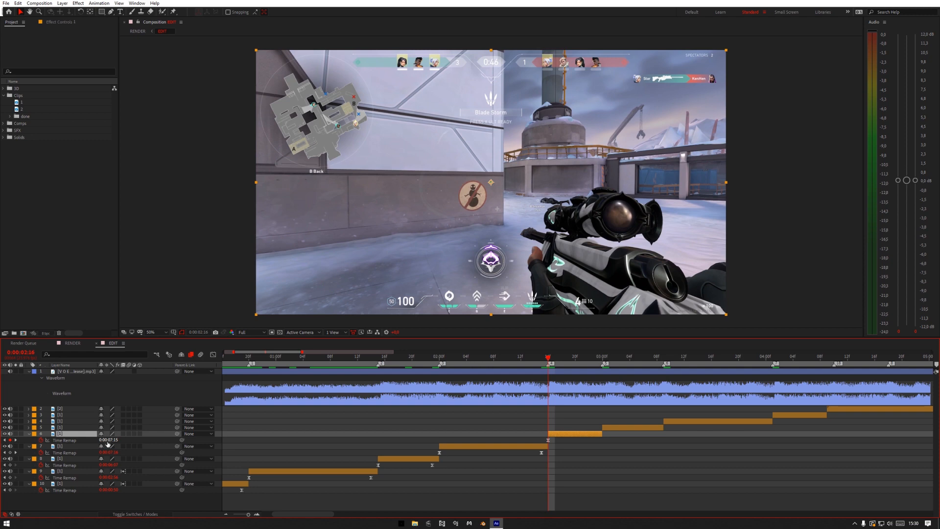
{"action": "left_click_drag", "start_coordinate": [108, 443], "coordinate": [113, 443]}
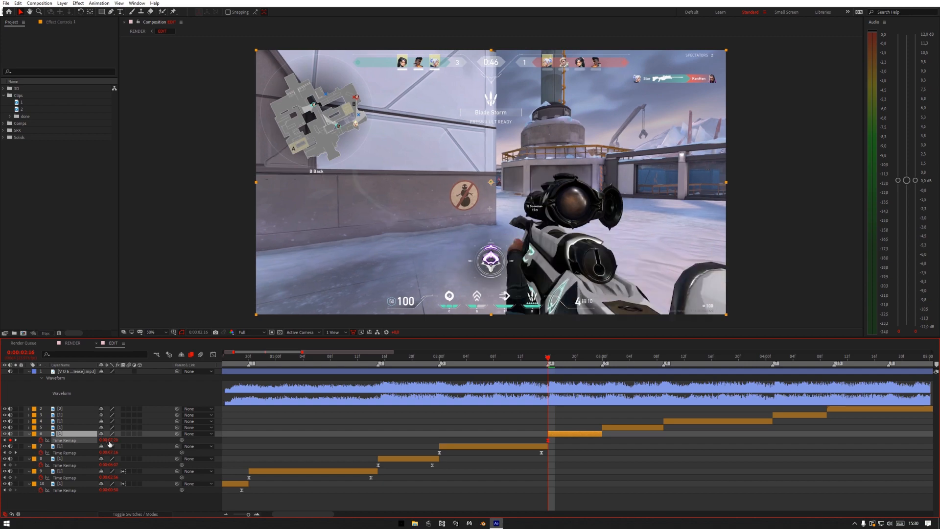
Add the fifth segment's ending Time Remap keyframe at 0:00:02:23 on the scoped view with the enemy in sight
{"action": "left_click", "coordinate": [443, 458]}
{"action": "left_click", "coordinate": [598, 357]}
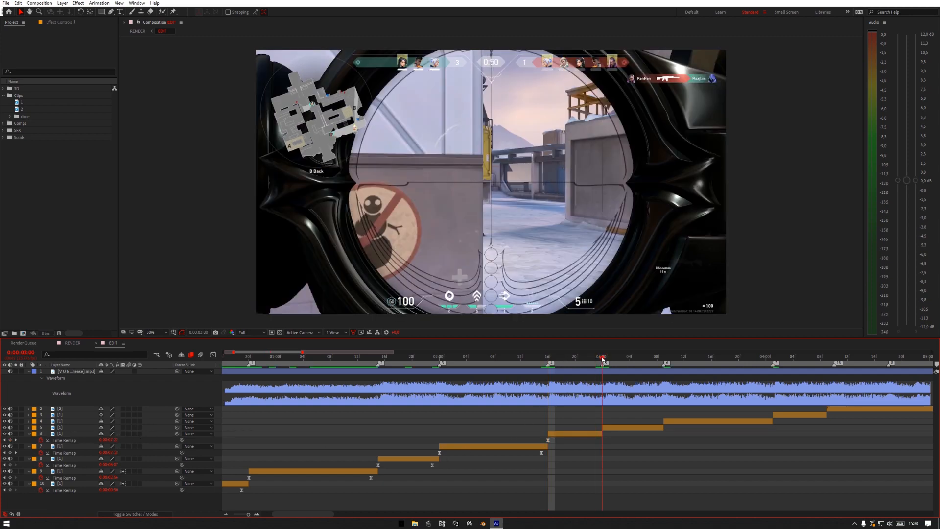
{"action": "left_click_drag", "start_coordinate": [109, 440], "coordinate": [117, 440]}
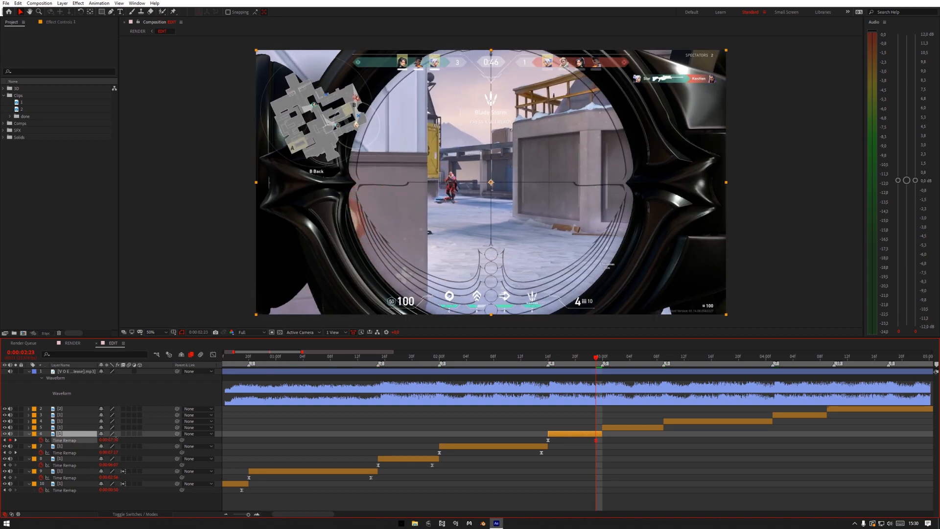
Show the fourth segment's Time Remap curve in the Graph Editor and delete the leftover keyframes outside the segment
{"action": "left_click_drag", "start_coordinate": [555, 450], "coordinate": [432, 456]}
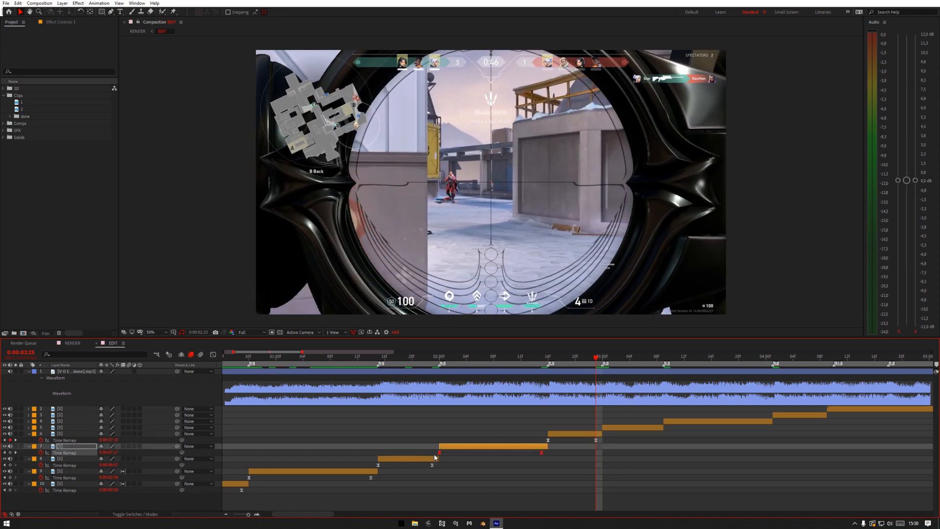
{"action": "left_click", "coordinate": [213, 354]}
{"action": "left_click", "coordinate": [62, 447]}
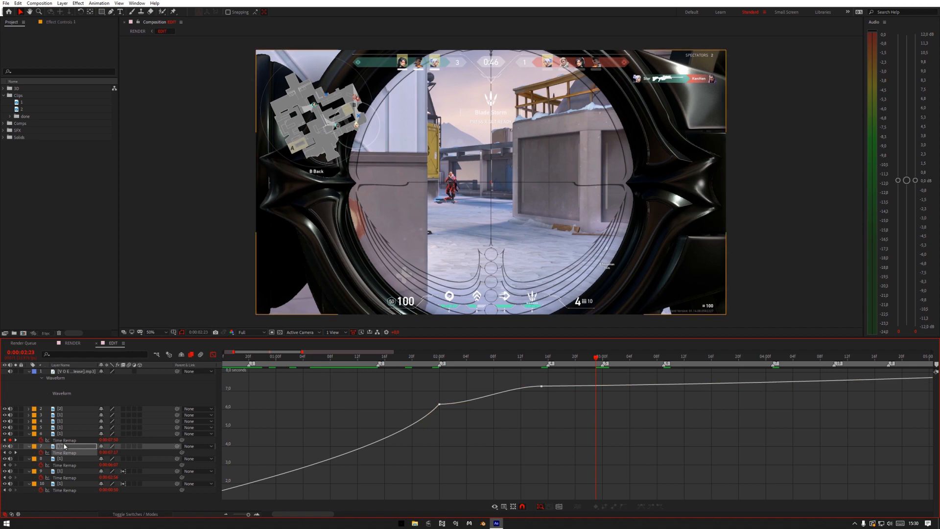
{"action": "left_click", "coordinate": [66, 453]}
{"action": "left_click_drag", "start_coordinate": [623, 460], "coordinate": [428, 385]}
{"action": "key", "text": "Delete"}
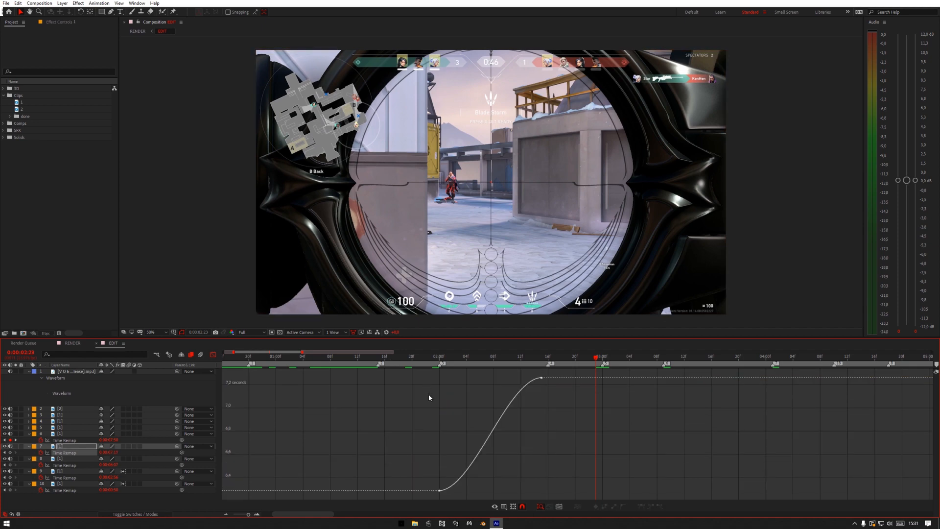
Shape the fourth segment's Time Remap curve steep at both keyframes and flatter in the middle, and close the Graph Editor
{"action": "left_click", "coordinate": [439, 491]}
{"action": "left_click_drag", "start_coordinate": [473, 490], "coordinate": [452, 437]}
{"action": "left_click_drag", "start_coordinate": [507, 380], "coordinate": [528, 457]}
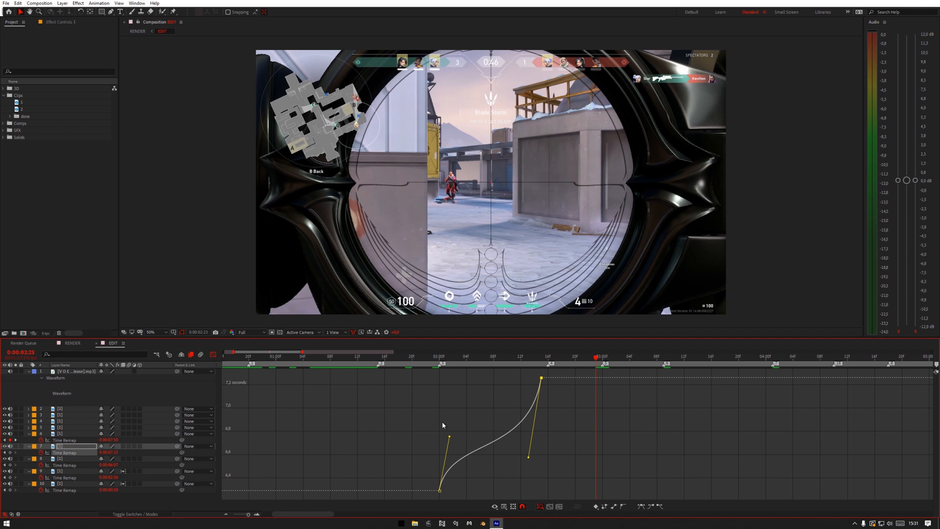
{"action": "left_click_drag", "start_coordinate": [450, 437], "coordinate": [450, 430]}
{"action": "left_click", "coordinate": [213, 354]}
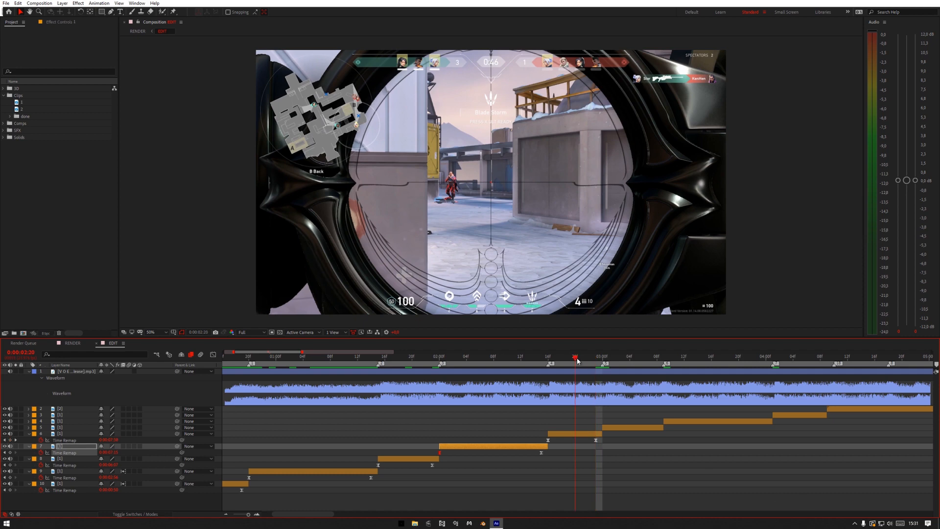
Show the fifth segment's Time Remap curve in the Graph Editor and delete the leftover keyframes outside the segment
{"action": "left_click", "coordinate": [579, 362]}
{"action": "left_click", "coordinate": [535, 441]}
{"action": "key", "text": "shift+F3"}
{"action": "left_click", "coordinate": [537, 478]}
{"action": "key", "text": "Delete"}
Shape the fifth segment's Time Remap curve to rise steeply at both keyframes and flatten in the middle
{"action": "left_click", "coordinate": [548, 491]}
{"action": "left_click_drag", "start_coordinate": [563, 491], "coordinate": [584, 444]}
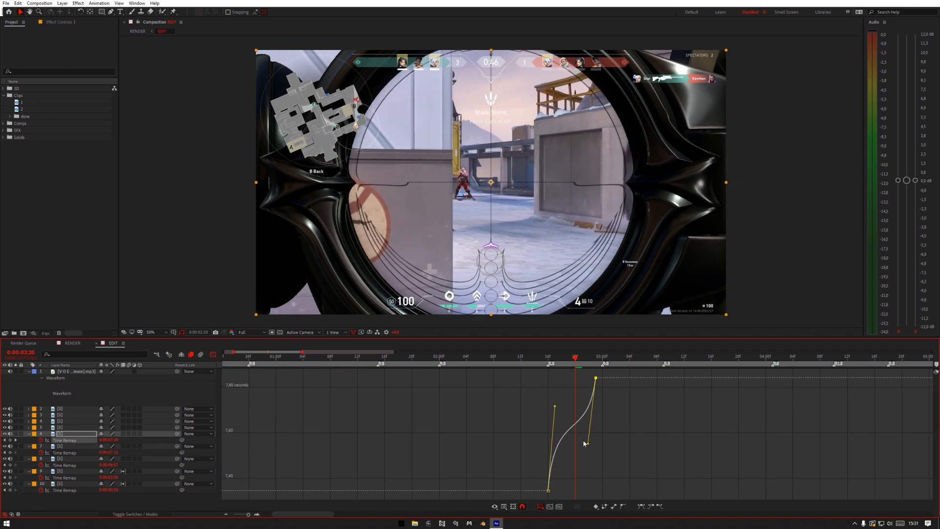
{"action": "left_click_drag", "start_coordinate": [554, 407], "coordinate": [555, 399]}
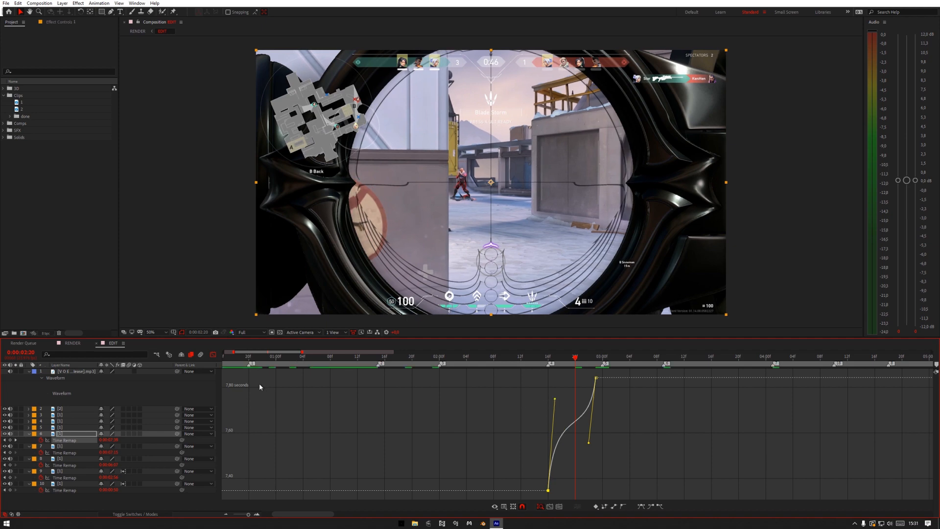
Close the Graph Editor and enable frame blending on the third, fourth and fifth segments
{"action": "left_click", "coordinate": [213, 354]}
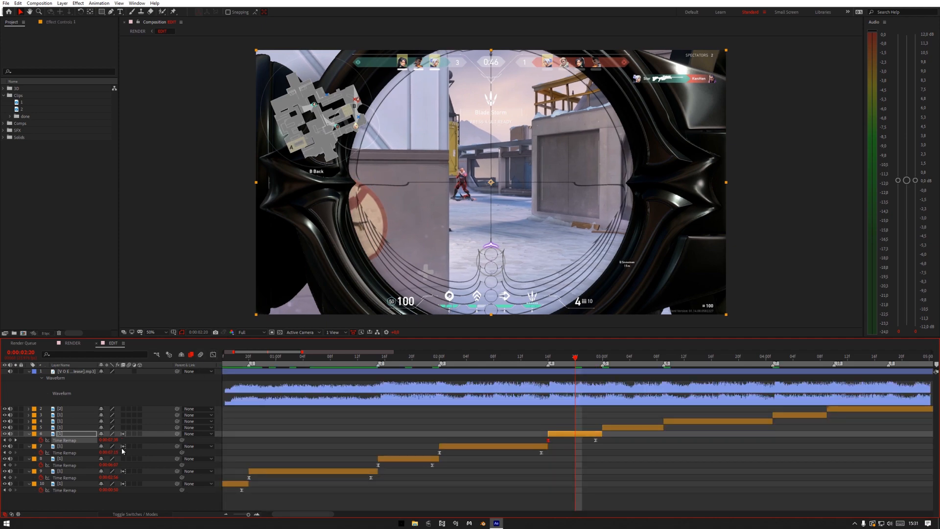
{"action": "left_click", "coordinate": [123, 460]}
{"action": "left_click", "coordinate": [681, 475]}
Enable Time Remap on the sixth segment with a start keyframe at 0:00:03:00, set just before the next shot
{"action": "left_click", "coordinate": [603, 359]}
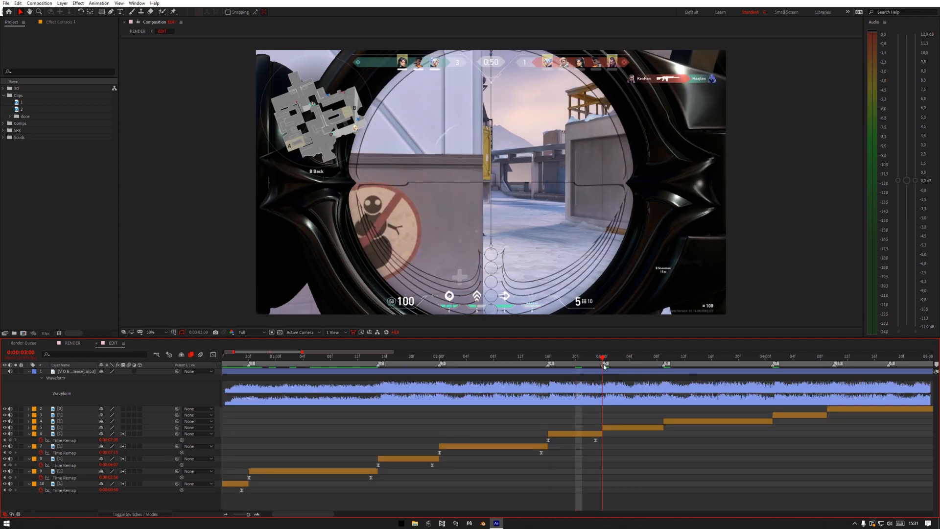
{"action": "left_click", "coordinate": [613, 429]}
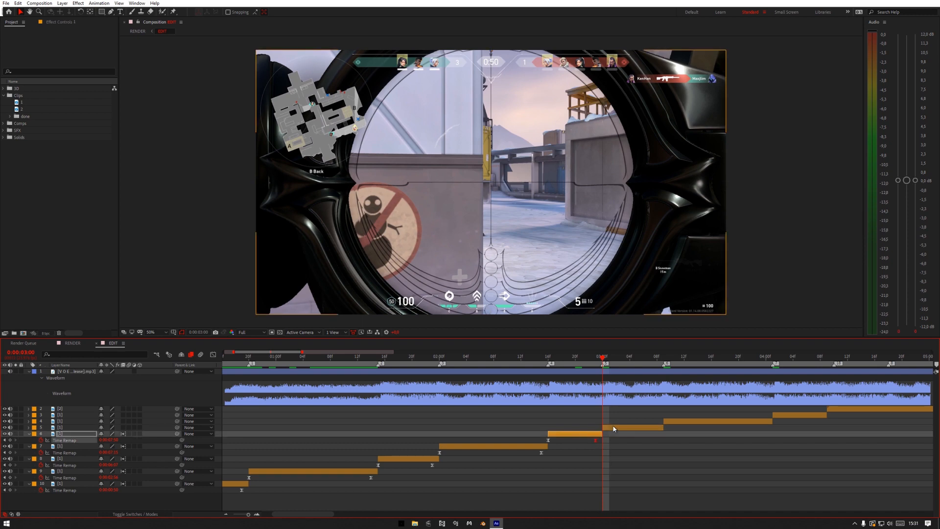
{"action": "key", "text": "ctrl+alt+t"}
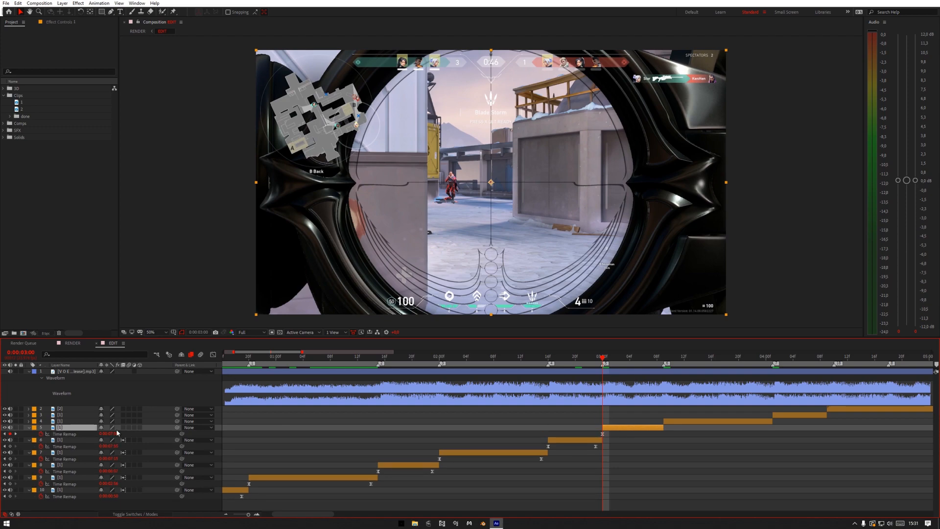
{"action": "left_click_drag", "start_coordinate": [109, 435], "coordinate": [114, 434]}
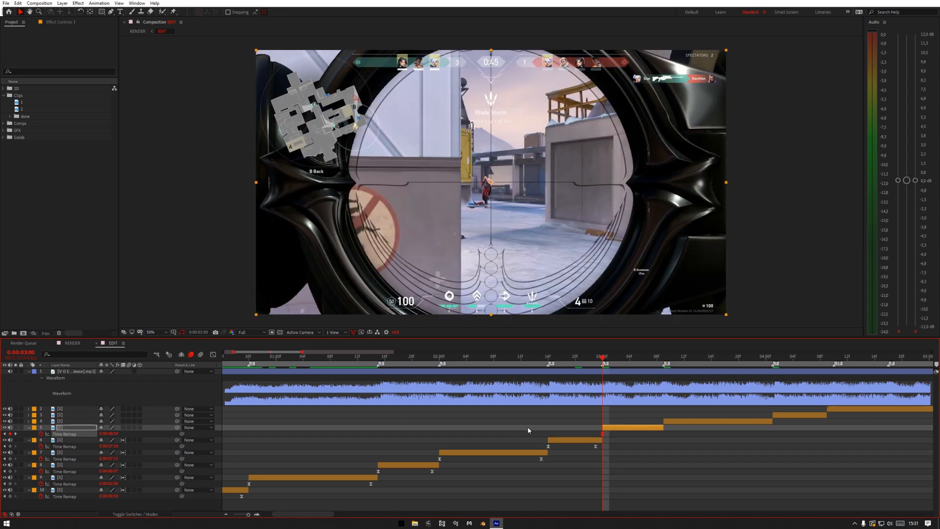
{"action": "left_click", "coordinate": [413, 358]}
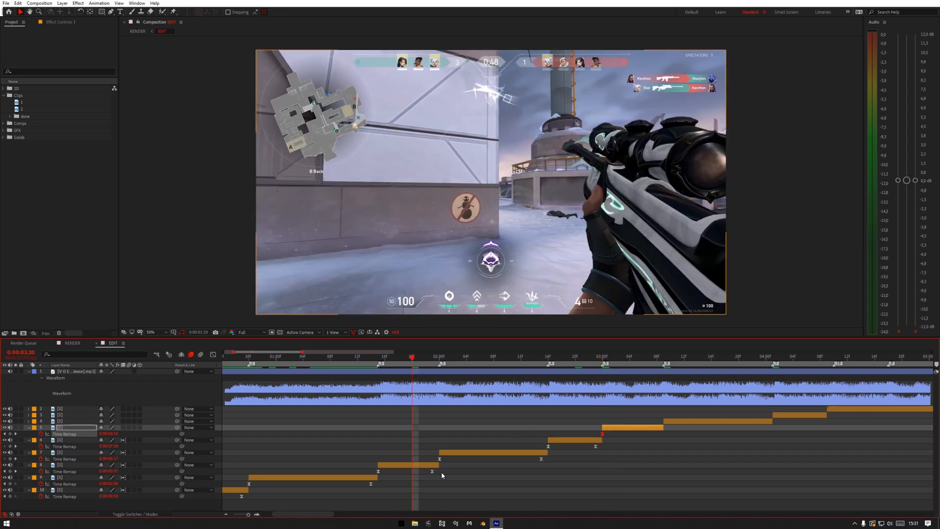
{"action": "left_click", "coordinate": [432, 471]}
{"action": "left_click", "coordinate": [569, 402]}
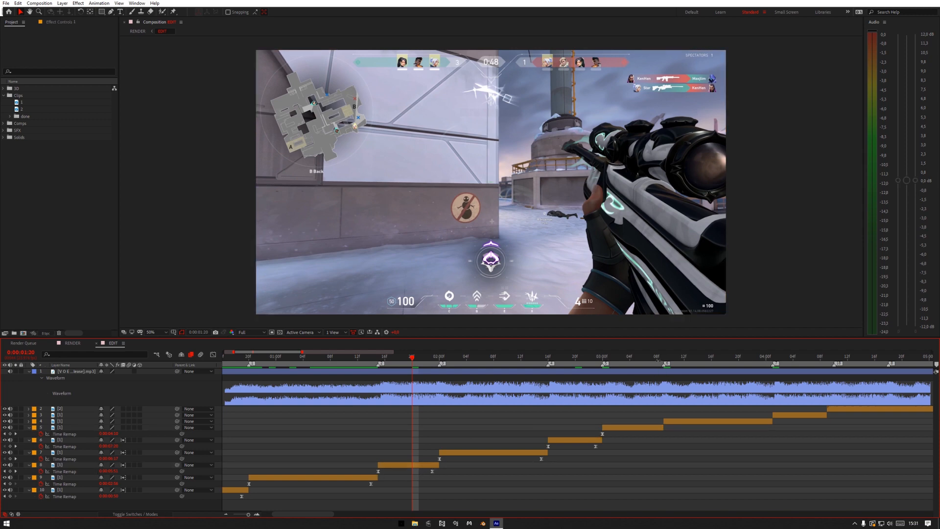
Add the sixth segment's ending Time Remap keyframe at 0:00:03:08 on a moment after the kill, with the knife out
{"action": "left_click", "coordinate": [657, 359]}
{"action": "left_click", "coordinate": [654, 428]}
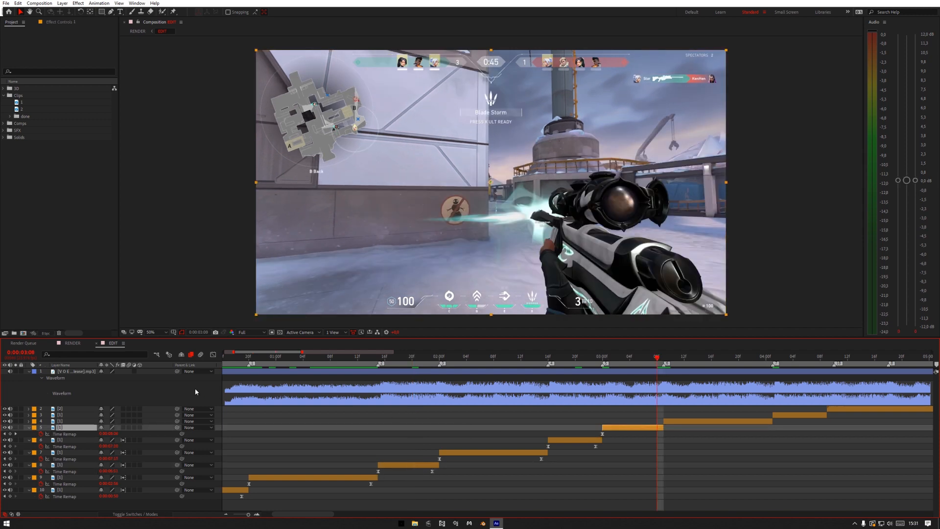
{"action": "left_click", "coordinate": [11, 434]}
{"action": "left_click_drag", "start_coordinate": [108, 434], "coordinate": [125, 433]}
Add a middle Time Remap keyframe to the sixth segment at 0:00:03:05, with the footage set slightly earlier
{"action": "left_click_drag", "start_coordinate": [656, 359], "coordinate": [637, 366]}
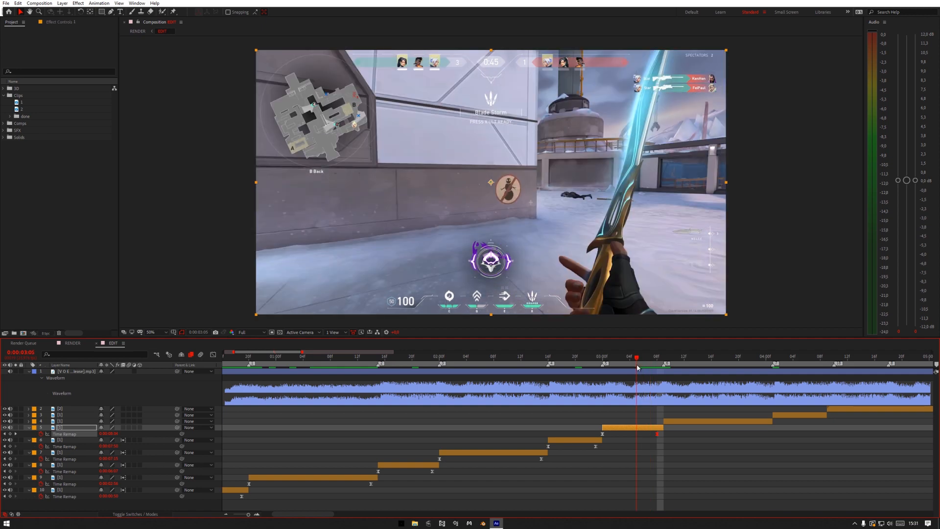
{"action": "left_click", "coordinate": [642, 430]}
{"action": "left_click_drag", "start_coordinate": [112, 434], "coordinate": [108, 434]}
Show the sixth segment's three-keyframe Time Remap curve in the Graph Editor and delete the leftover keyframes outside the segment
{"action": "left_click_drag", "start_coordinate": [672, 432], "coordinate": [595, 439]}
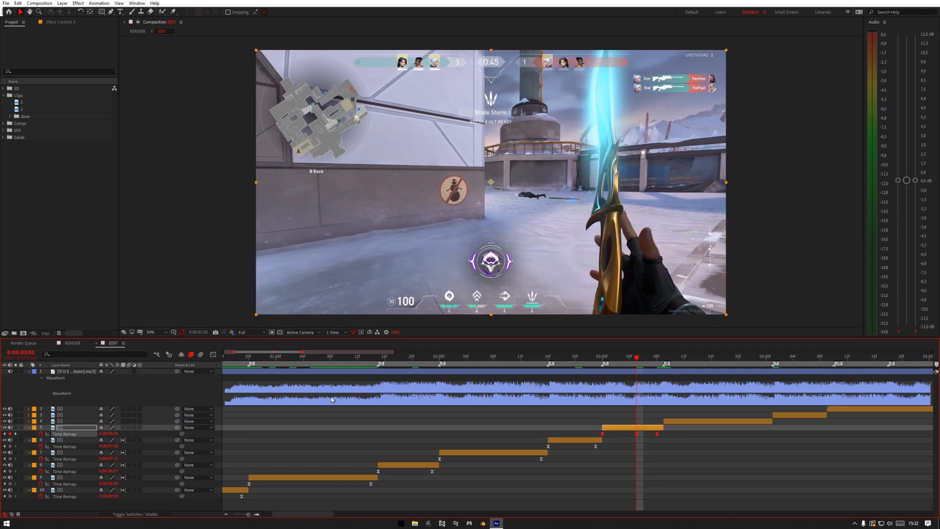
{"action": "left_click", "coordinate": [214, 354]}
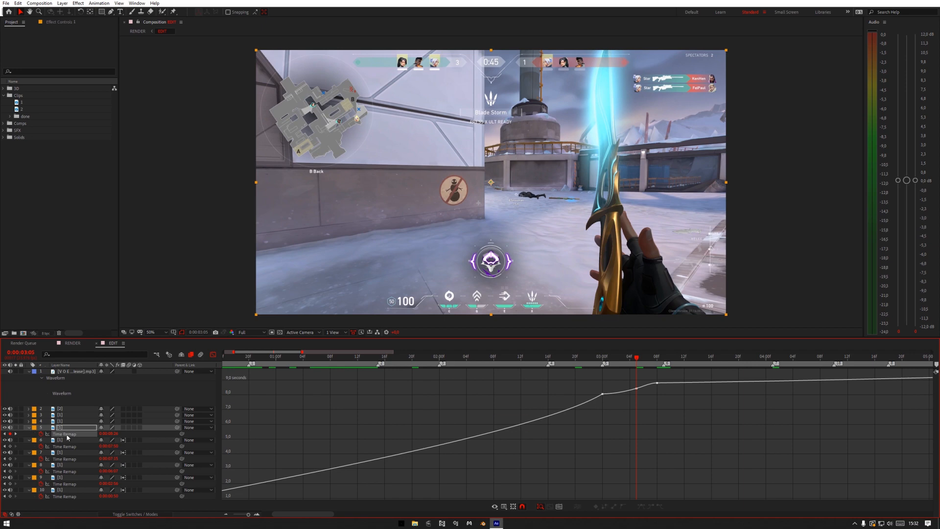
{"action": "left_click_drag", "start_coordinate": [700, 448], "coordinate": [554, 367]}
{"action": "key", "text": "Delete"}
Shape the first part of the sixth segment's Time Remap curve to rise steeply and flatten into the middle keyframe
{"action": "double_click", "coordinate": [639, 435]}
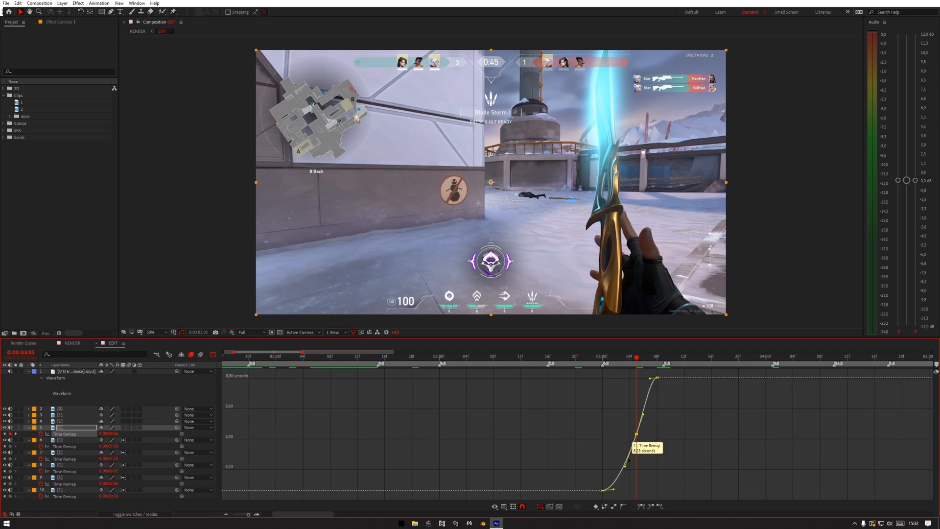
{"action": "mouse_move", "coordinate": [626, 466]}
{"action": "left_mouse_down"}
{"action": "mouse_move", "coordinate": [622, 442]}
{"action": "mouse_move", "coordinate": [630, 459]}
{"action": "left_mouse_up"}
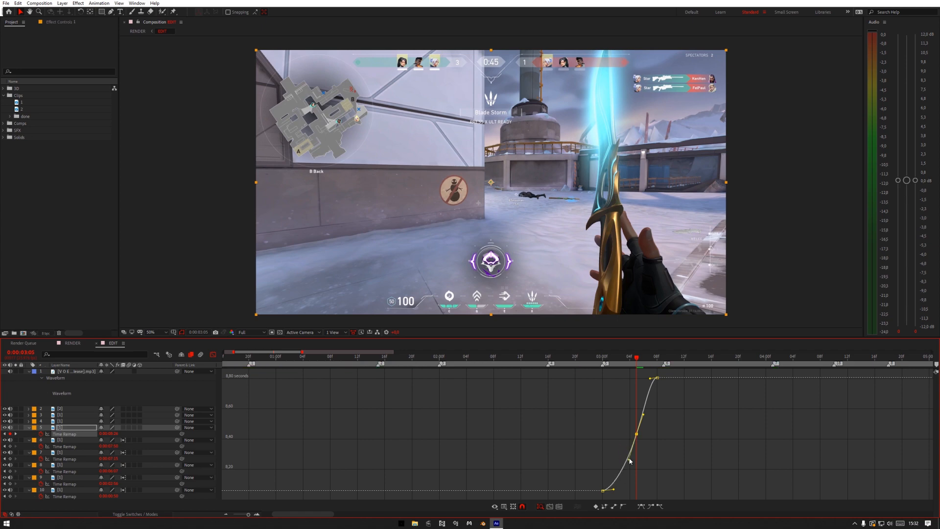
{"action": "left_click_drag", "start_coordinate": [629, 434], "coordinate": [613, 434]}
{"action": "left_click_drag", "start_coordinate": [615, 489], "coordinate": [608, 445]}
{"action": "left_click", "coordinate": [623, 446]}
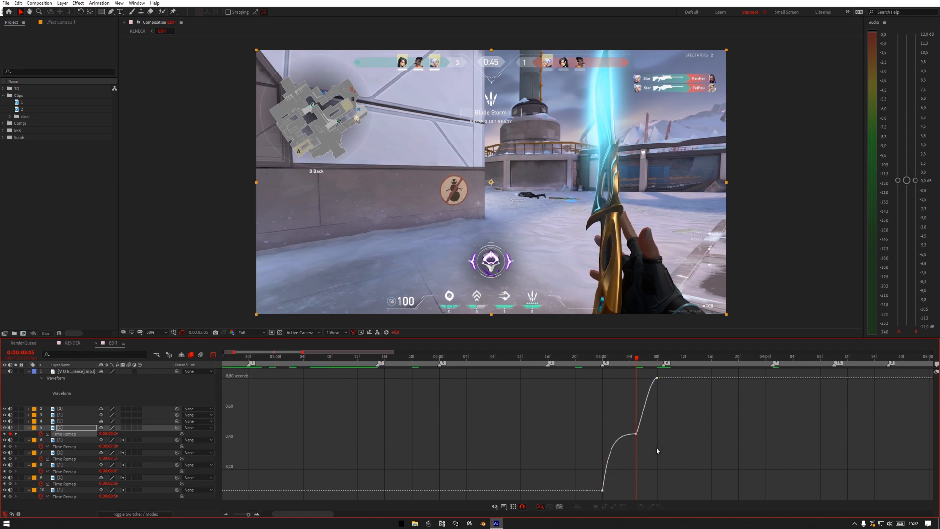
Straighten the sixth segment's Time Remap curve between the middle and last keyframes by collapsing their facing handles
{"action": "double_click", "coordinate": [642, 426]}
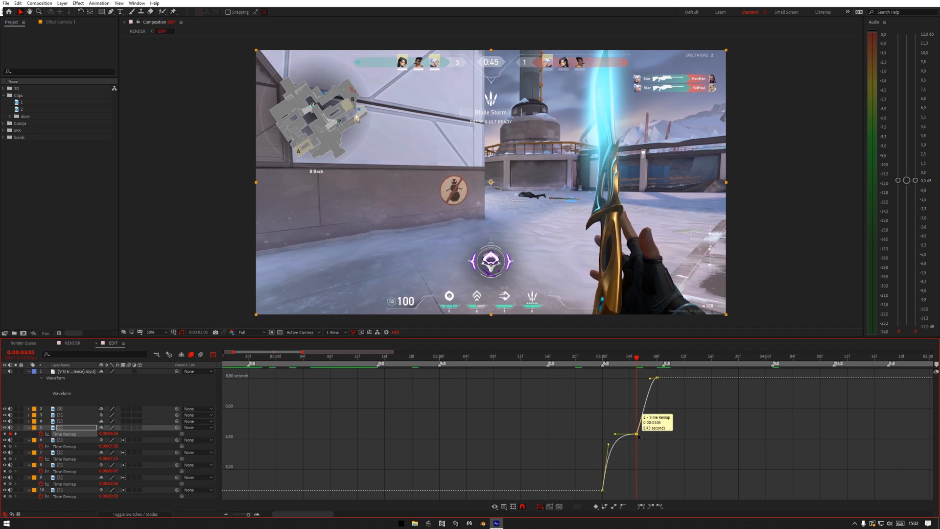
{"action": "left_click_drag", "start_coordinate": [644, 415], "coordinate": [635, 434]}
{"action": "left_click_drag", "start_coordinate": [650, 378], "coordinate": [674, 379]}
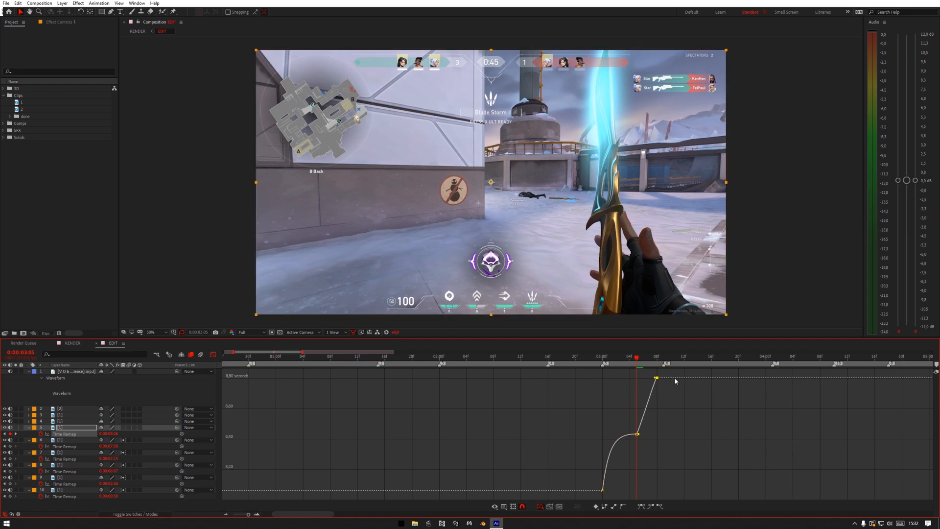
Close the Graph Editor and enable frame blending on the sixth segment
{"action": "left_click", "coordinate": [213, 354]}
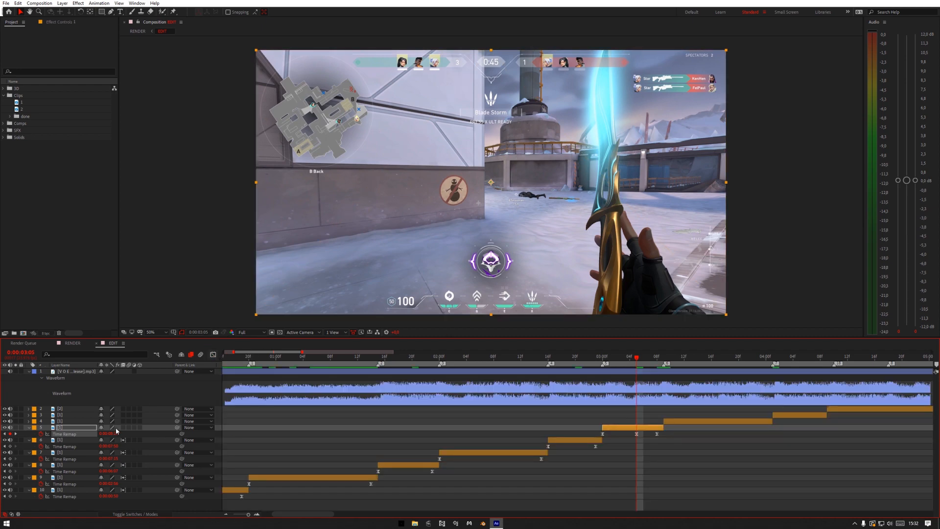
{"action": "left_click", "coordinate": [708, 451]}
{"action": "left_click_drag", "start_coordinate": [650, 359], "coordinate": [665, 380]}
{"action": "left_click", "coordinate": [668, 420]}
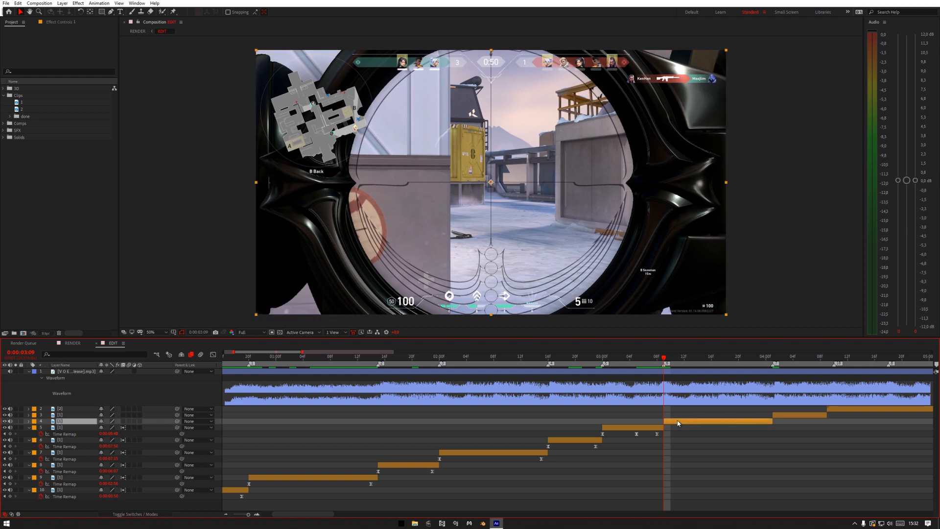
Play the edit from its start to review the retimed segments against the music
{"action": "left_click_drag", "start_coordinate": [295, 514], "coordinate": [314, 516]}
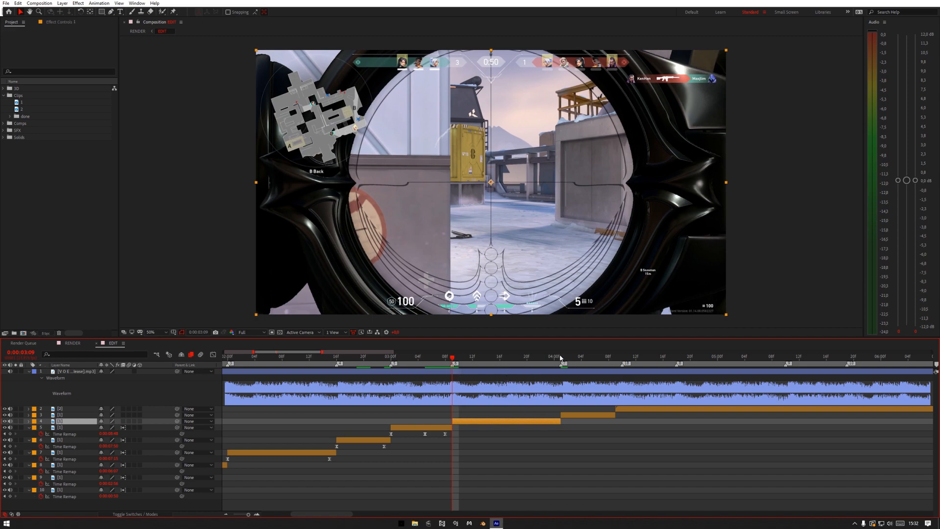
{"action": "left_click_drag", "start_coordinate": [619, 360], "coordinate": [454, 365]}
{"action": "key", "text": "Home"}
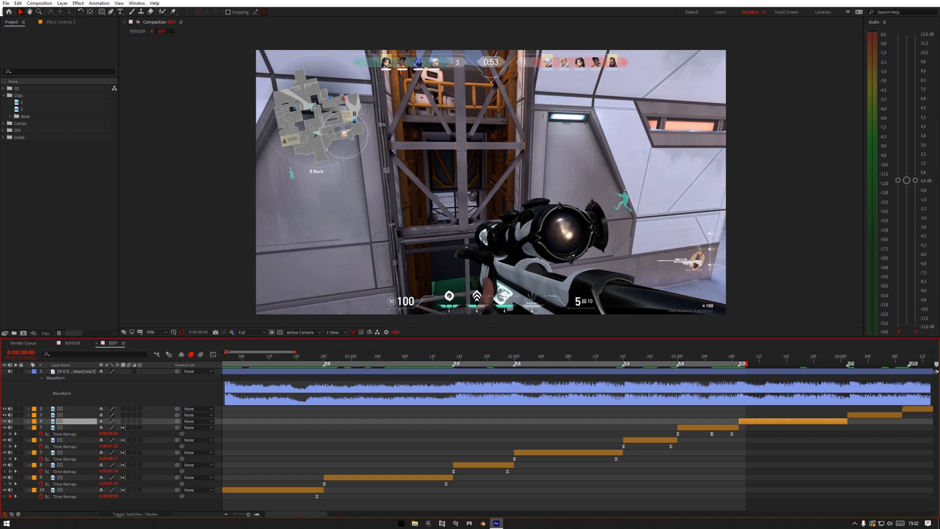
{"action": "left_click_drag", "start_coordinate": [226, 352], "coordinate": [91, 343]}
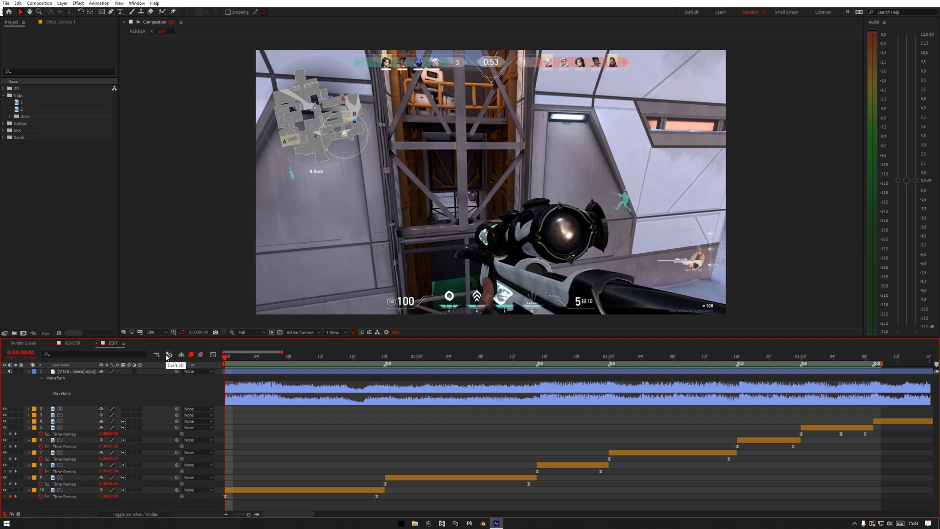
{"action": "key", "text": "space"}
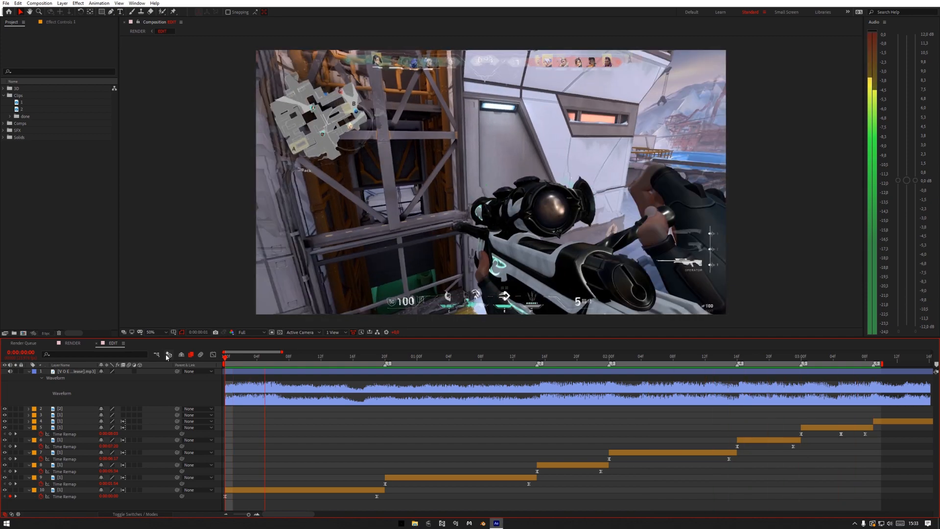
Add an adjustment layer directly above the second segment, with the current time at the first cut, 0:00:00:20
{"action": "left_click", "coordinate": [386, 358]}
{"action": "left_click", "coordinate": [413, 479]}
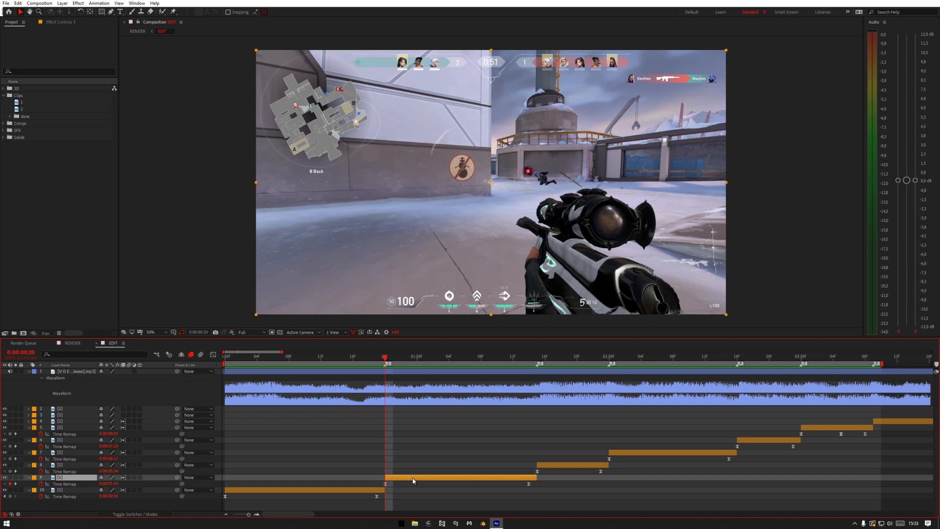
{"action": "key", "text": "ctrl+alt+y"}
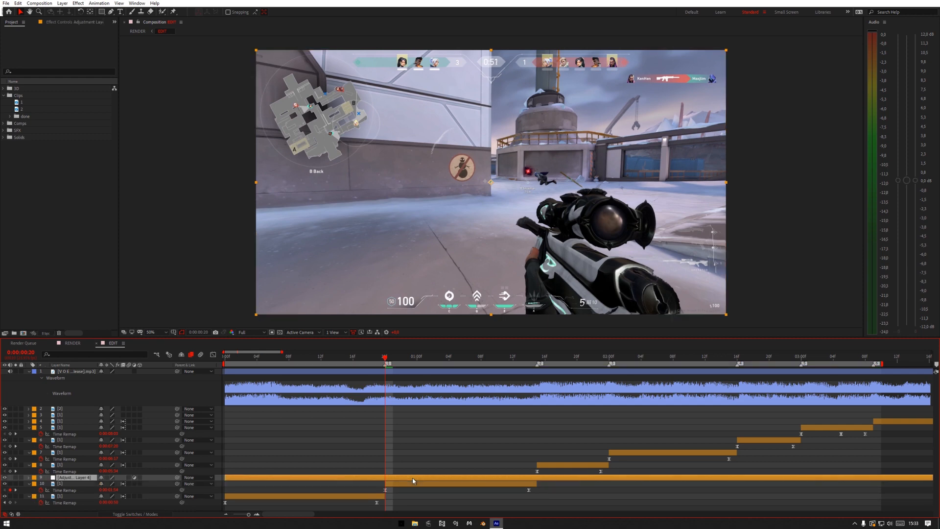
{"action": "left_click", "coordinate": [408, 412]}
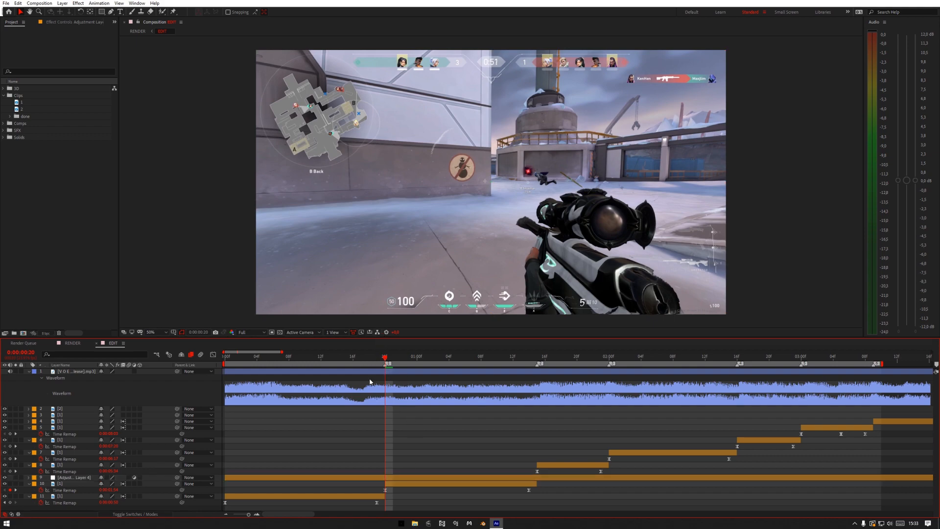
Trim the adjustment layer around the first cut so it runs from 0:00:00:18 to 0:00:00:22
{"action": "left_click_drag", "start_coordinate": [384, 359], "coordinate": [385, 368]}
{"action": "left_click_drag", "start_coordinate": [385, 360], "coordinate": [369, 365]}
{"action": "left_click", "coordinate": [398, 478]}
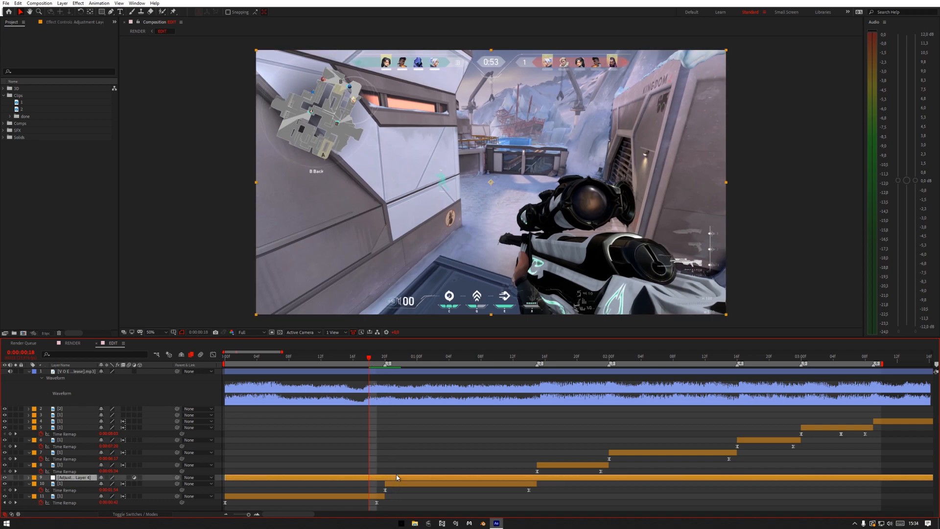
{"action": "key", "text": "alt+bracketleft"}
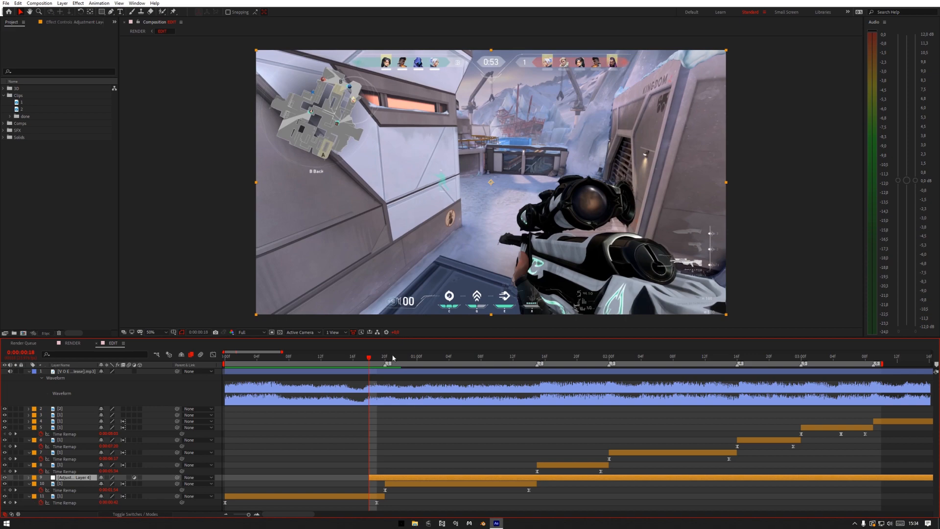
{"action": "left_click_drag", "start_coordinate": [386, 361], "coordinate": [399, 357]}
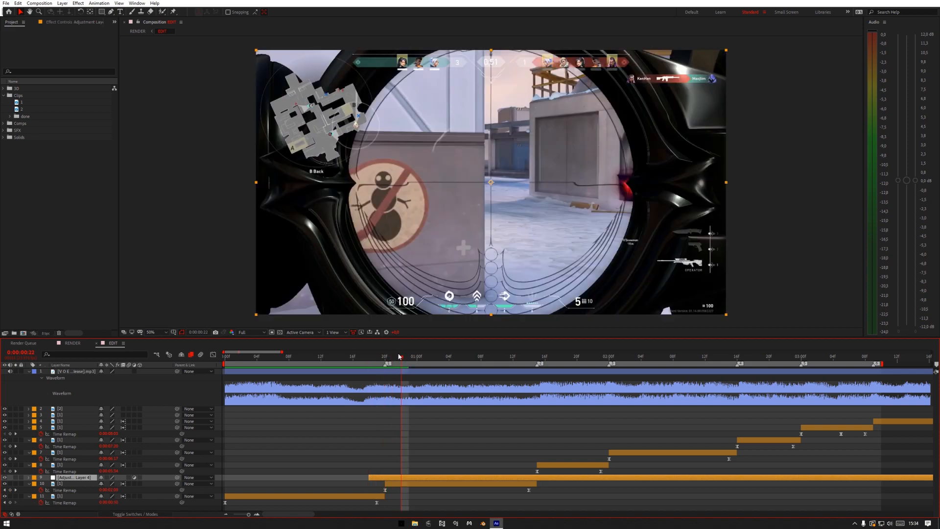
{"action": "key", "text": "alt+bracketright"}
{"action": "left_click", "coordinate": [352, 466]}
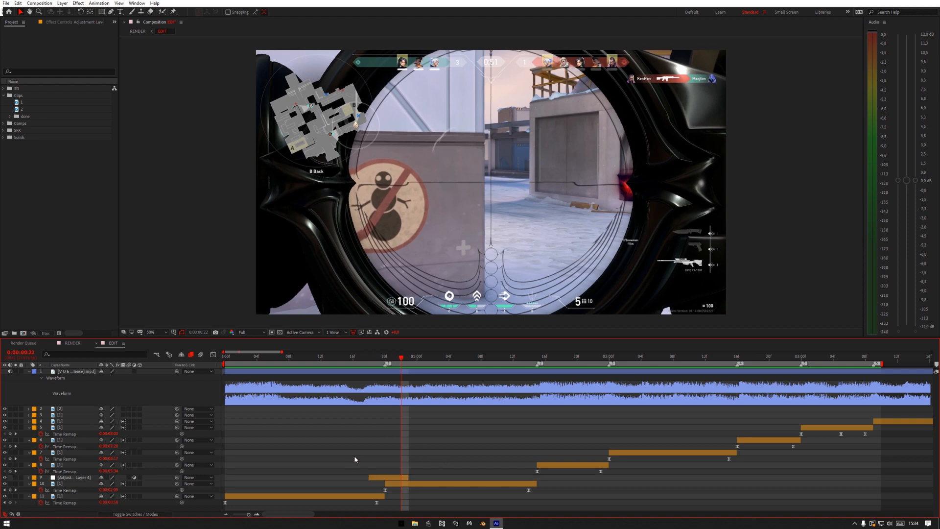
Apply the CC Wide Time effect to the adjustment layer and set the current time to the layer's start
{"action": "left_click", "coordinate": [377, 478]}
{"action": "key", "text": "i"}
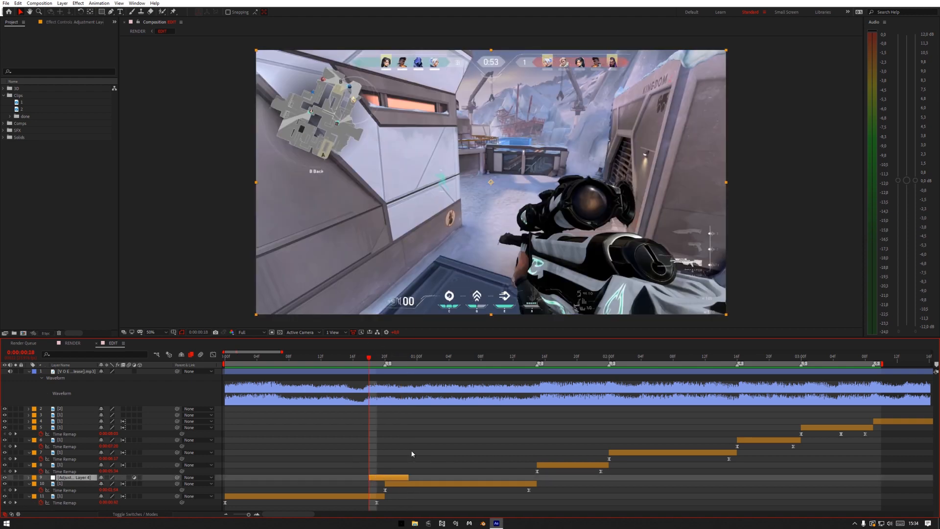
{"action": "key", "text": "ctrl+space"}
{"action": "type", "text": "wide"}
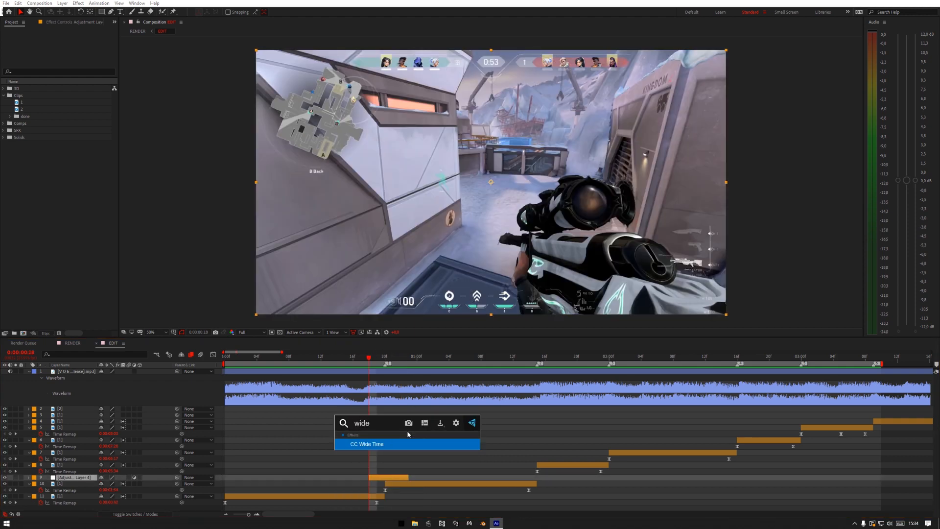
{"action": "key", "text": "Return"}
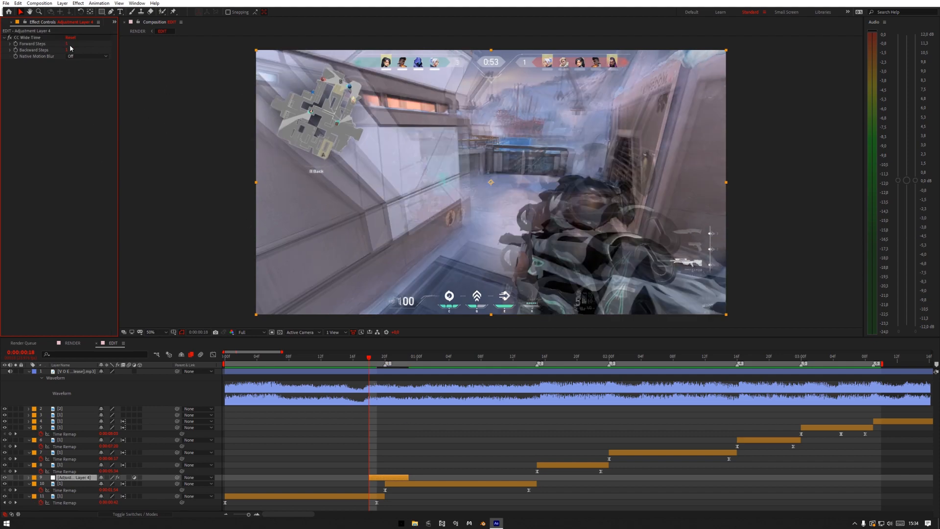
Keyframe CC Wide Time's Forward Steps and Backward Steps at 0 at the start of the adjustment layer
{"action": "left_click", "coordinate": [16, 43]}
{"action": "left_click", "coordinate": [16, 50]}
{"action": "left_click", "coordinate": [70, 44]}
{"action": "type", "text": "0"}
{"action": "key", "text": "Tab"}
{"action": "type", "text": "0"}
{"action": "key", "text": "Return"}
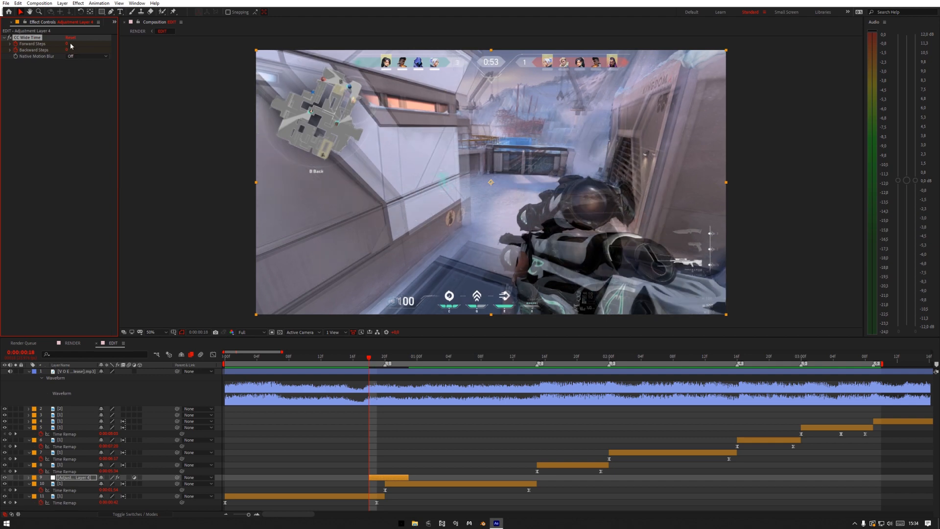
Reveal the CC Wide Time keyframes and add closing Forward Steps and Backward Steps keyframes of 0 at 0:00:00:22
{"action": "key", "text": "o"}
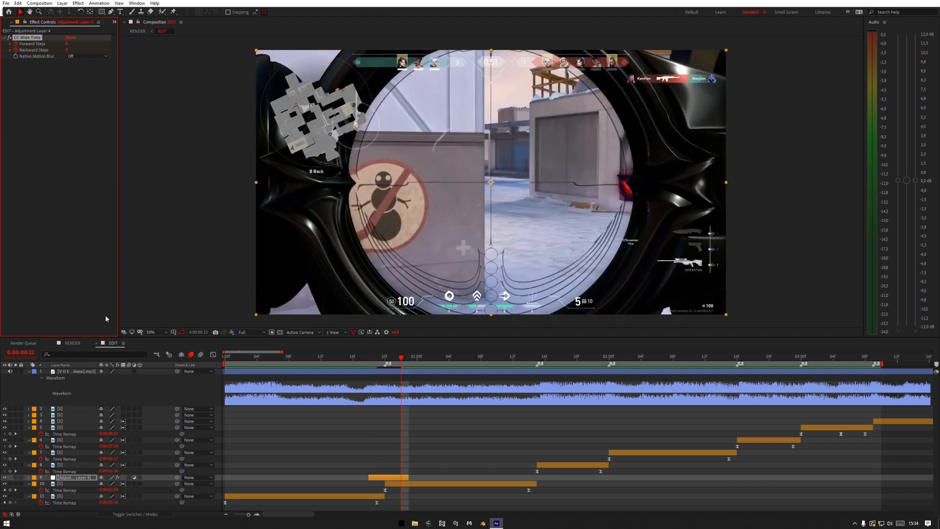
{"action": "left_click", "coordinate": [86, 479]}
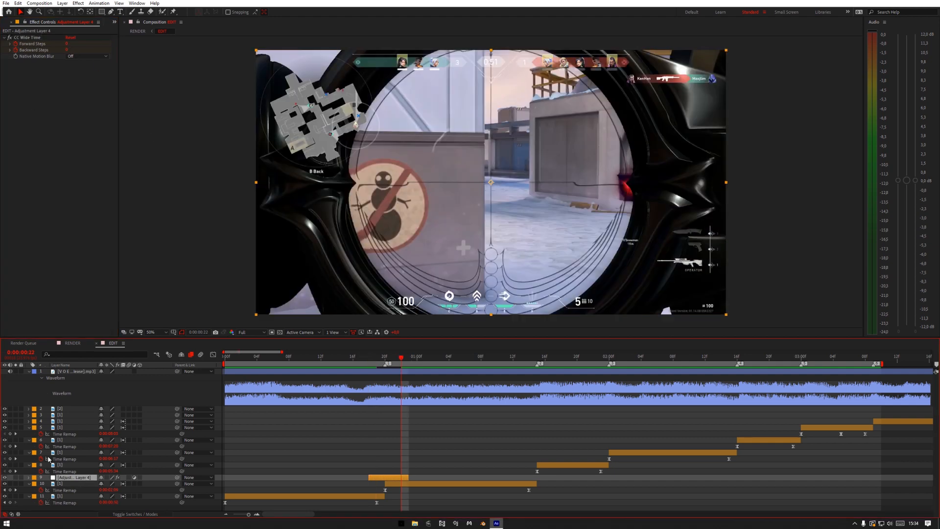
{"action": "key", "text": "u"}
{"action": "left_click", "coordinate": [11, 476]}
{"action": "left_click", "coordinate": [10, 483]}
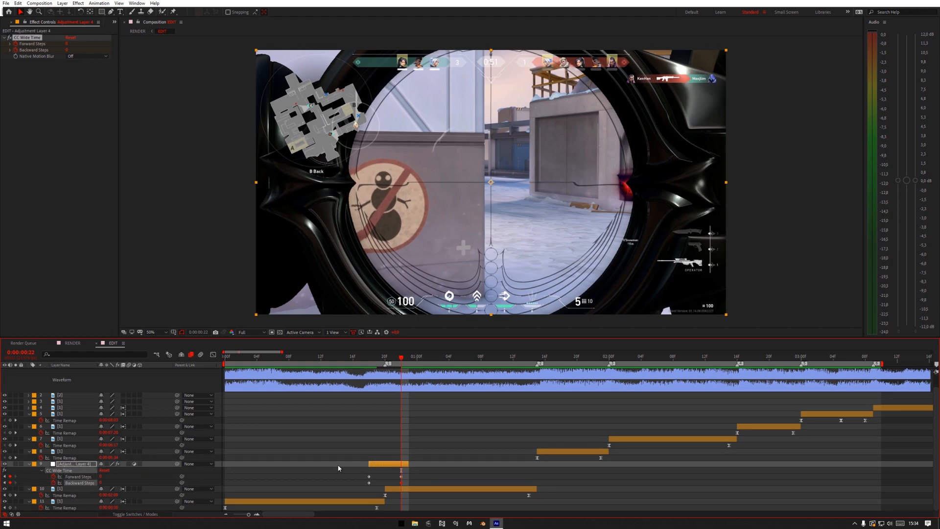
{"action": "left_click", "coordinate": [426, 476]}
At the cut, 0:00:00:20, raise Forward Steps above 0 and set Backward Steps to 1 as middle keyframes
{"action": "left_click", "coordinate": [385, 358]}
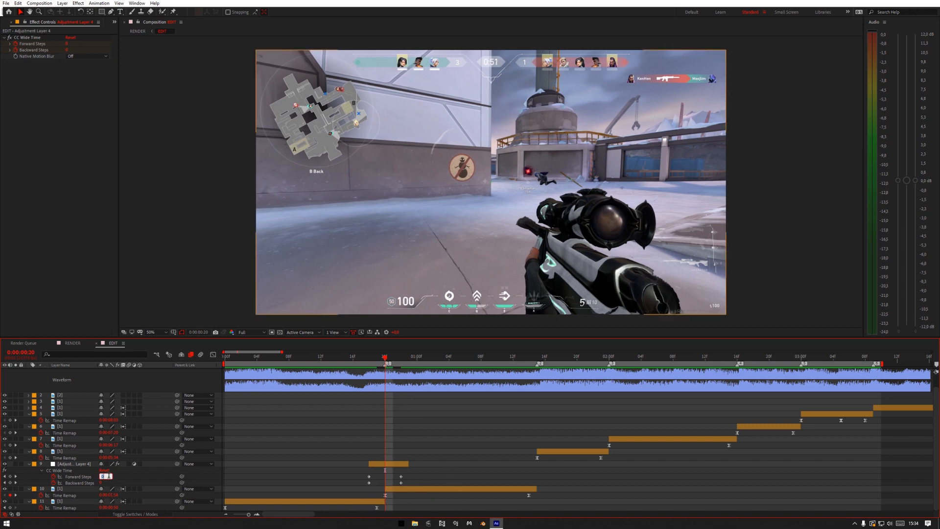
{"action": "left_click_drag", "start_coordinate": [100, 477], "coordinate": [125, 479]}
{"action": "key", "text": "Tab"}
{"action": "type", "text": "1"}
{"action": "left_click", "coordinate": [326, 426]}
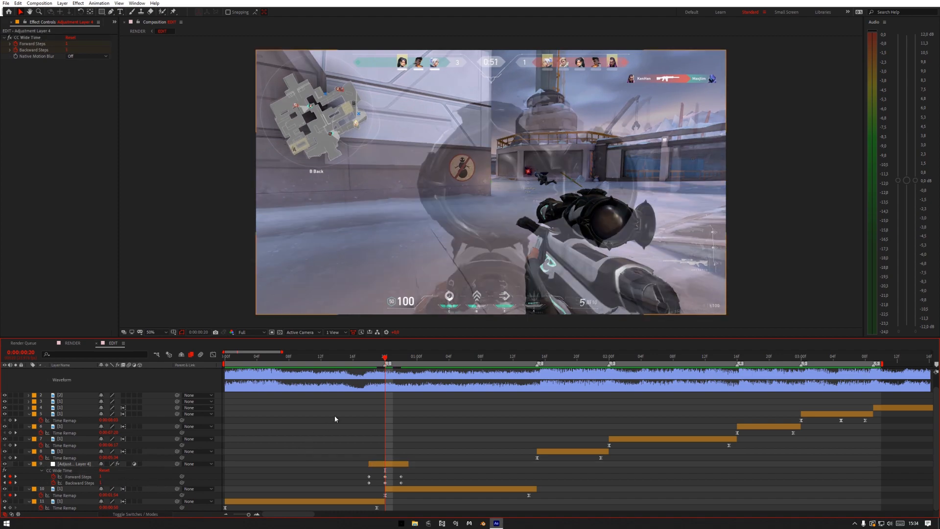
Play the edit from its start to check the CC Wide Time blend across the first cut
{"action": "left_click", "coordinate": [352, 358]}
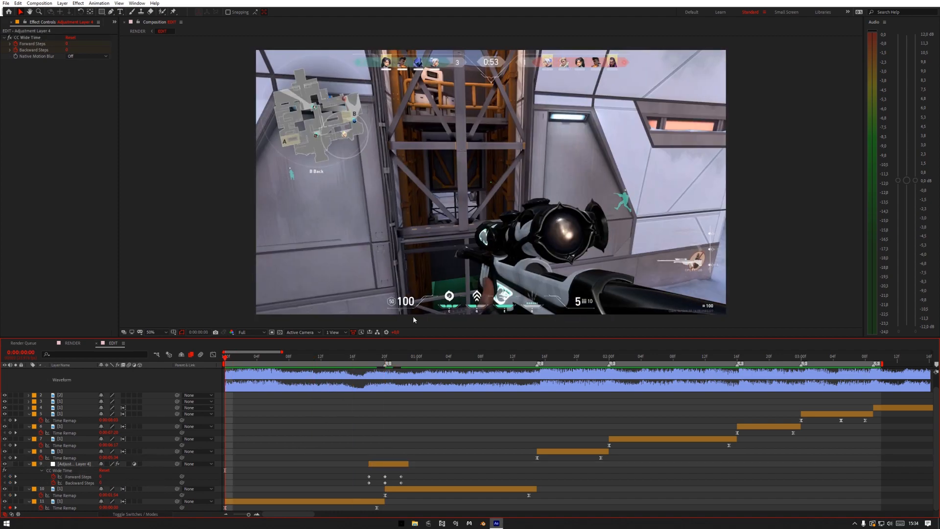
{"action": "key", "text": "space"}
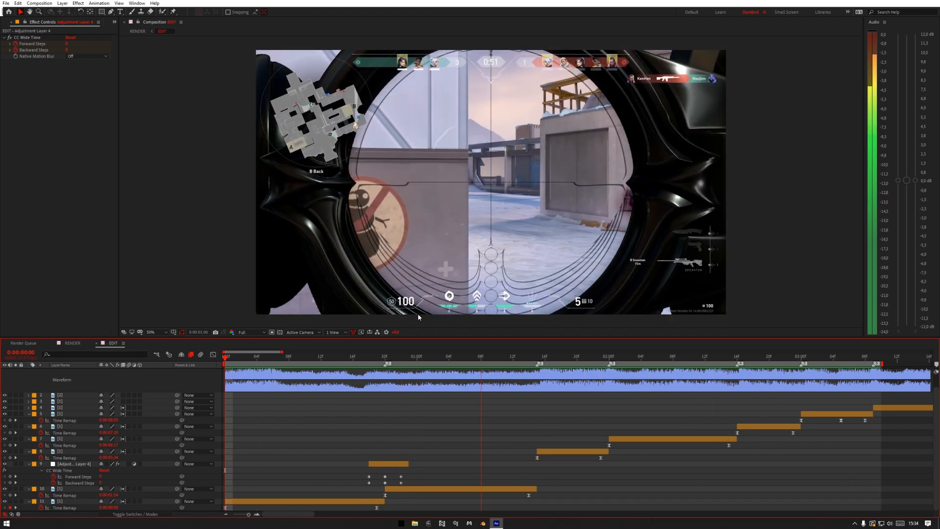
{"action": "left_click_drag", "start_coordinate": [367, 359], "coordinate": [435, 377]}
{"action": "key", "text": "Home"}
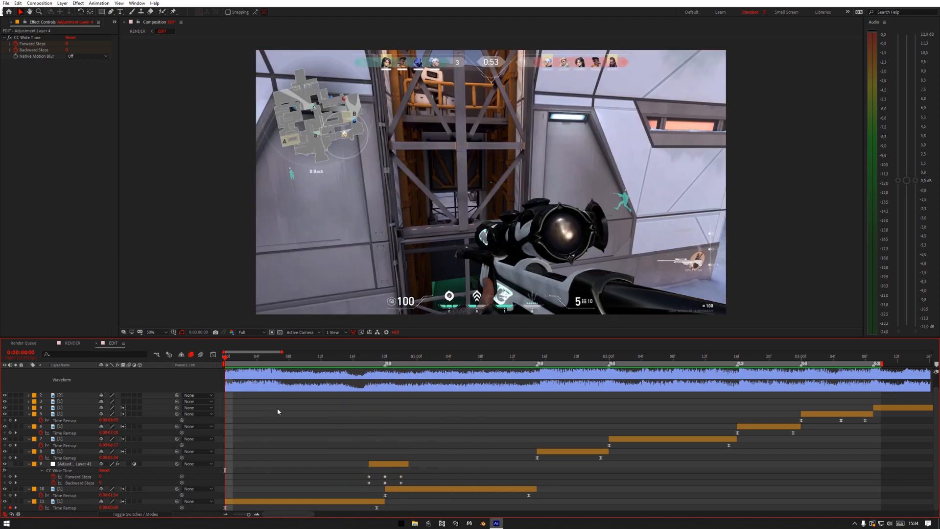
Enable Time Remapping on the seventh segment with the current time at its start, 0:00:03:09
{"action": "left_click", "coordinate": [226, 514]}
{"action": "left_click_drag", "start_coordinate": [292, 514], "coordinate": [321, 516]}
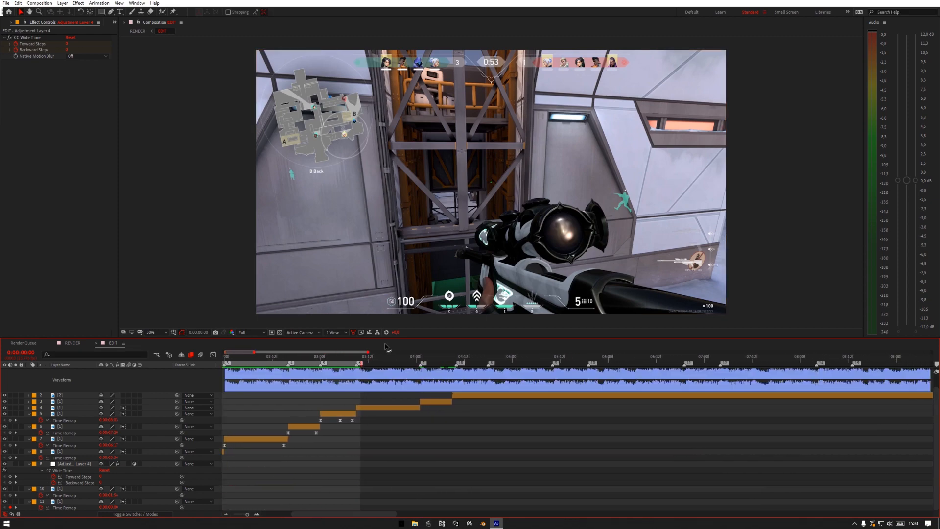
{"action": "left_click", "coordinate": [359, 362]}
{"action": "left_click", "coordinate": [375, 406]}
{"action": "key", "text": "Page_Up"}
{"action": "key", "text": "ctrl+alt+t"}
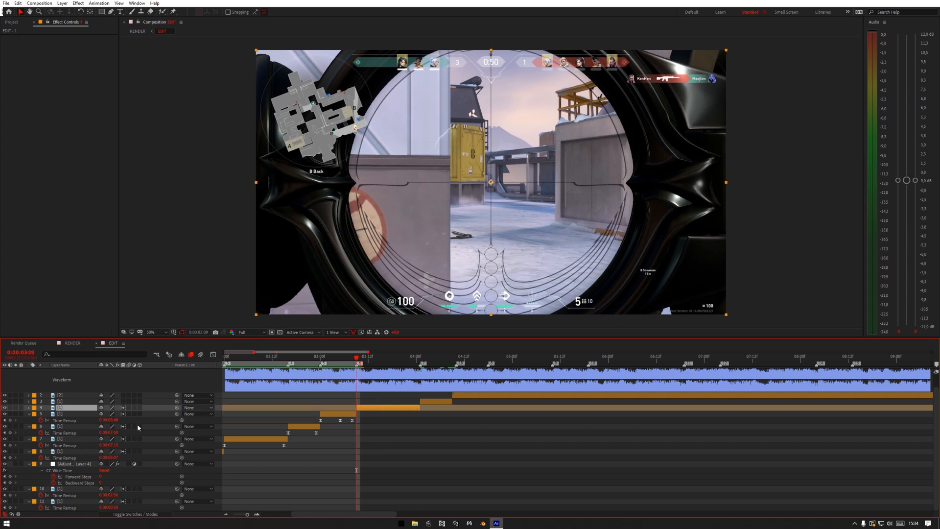
{"action": "key", "text": "ctrl+alt+t"}
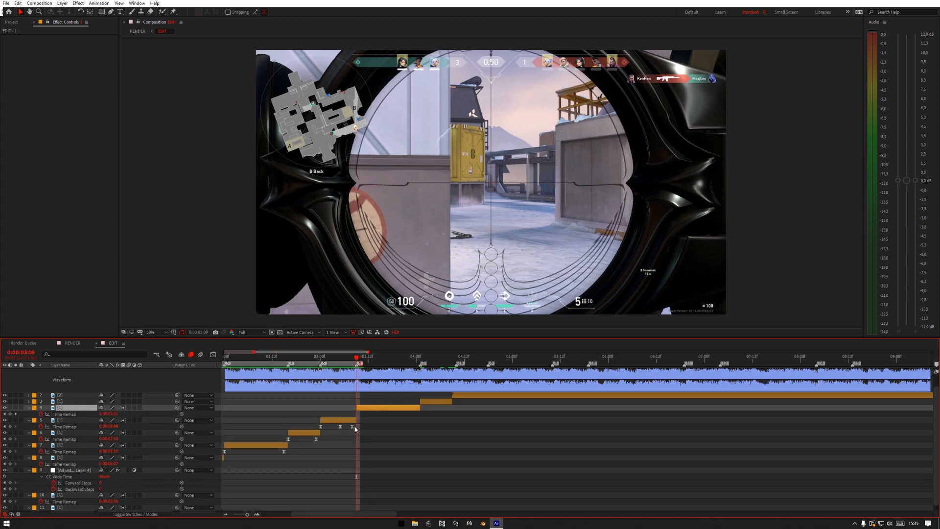
Advance the seventh segment's first Time Remap keyframe to footage that continues from the end of the sixth segment
{"action": "left_click", "coordinate": [354, 427]}
{"action": "left_click", "coordinate": [353, 425]}
{"action": "left_click", "coordinate": [363, 409]}
{"action": "left_click_drag", "start_coordinate": [105, 414], "coordinate": [121, 414]}
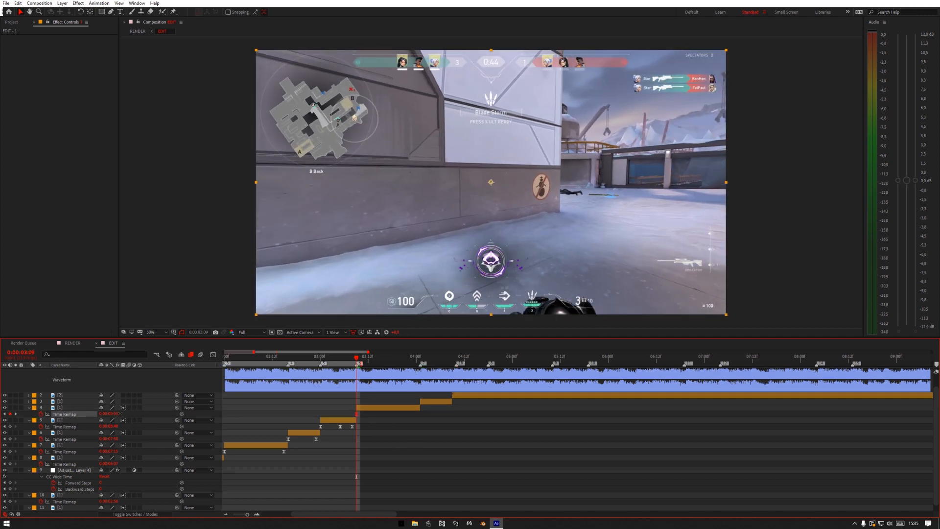
{"action": "left_click", "coordinate": [187, 414]}
Add an ending Time Remap keyframe to the seventh segment at 0:00:04:00, advanced to the next weapon-ready moment
{"action": "left_click", "coordinate": [416, 362]}
{"action": "left_click", "coordinate": [72, 408]}
{"action": "left_click_drag", "start_coordinate": [112, 415], "coordinate": [140, 414]}
Enable Time Remapping on the eighth segment and add a keyframe at 0:00:04:08, advanced to the scoped view of the enemy
{"action": "left_click", "coordinate": [430, 403]}
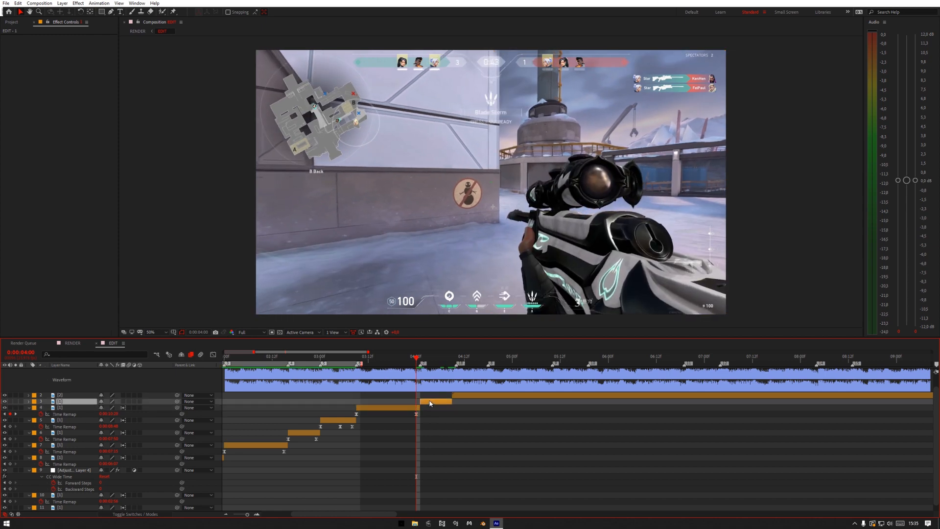
{"action": "key", "text": "Page_Down"}
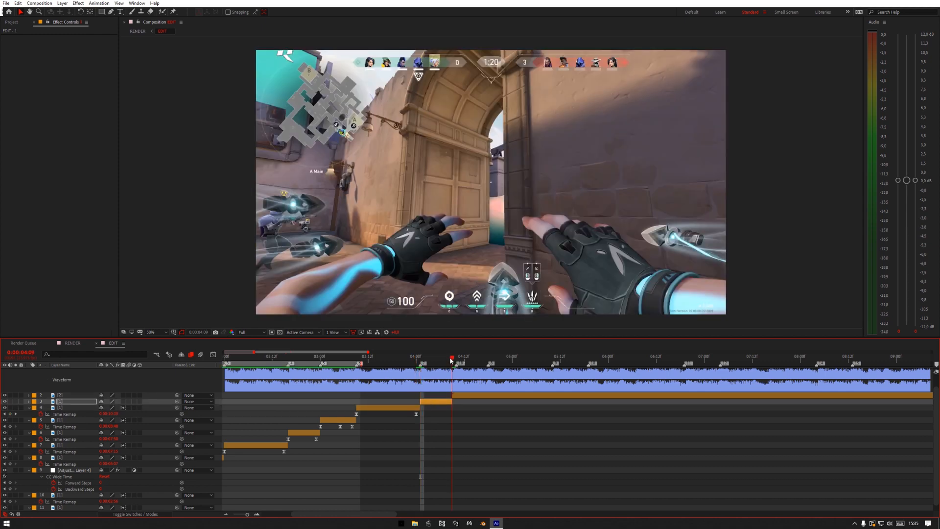
{"action": "left_click", "coordinate": [449, 358]}
{"action": "key", "text": "ctrl+alt+t"}
{"action": "left_click", "coordinate": [445, 406]}
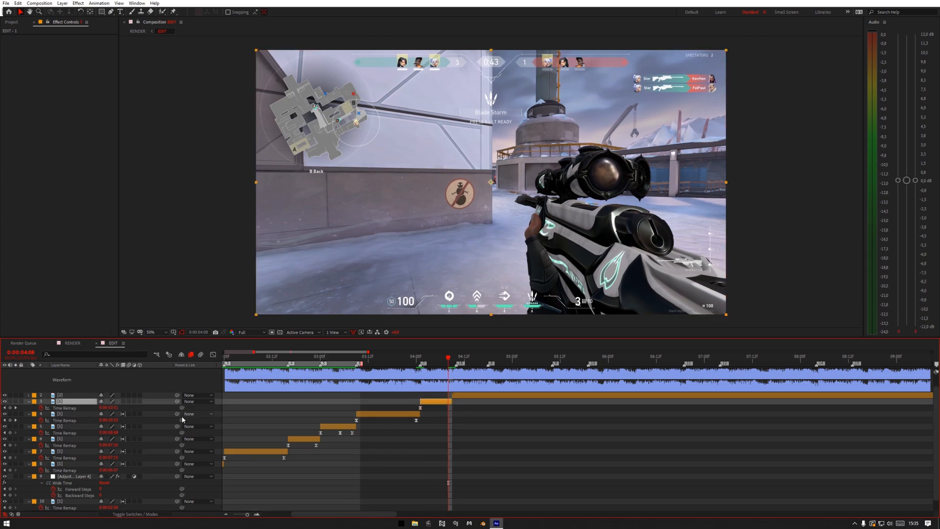
{"action": "left_click_drag", "start_coordinate": [117, 409], "coordinate": [134, 406]}
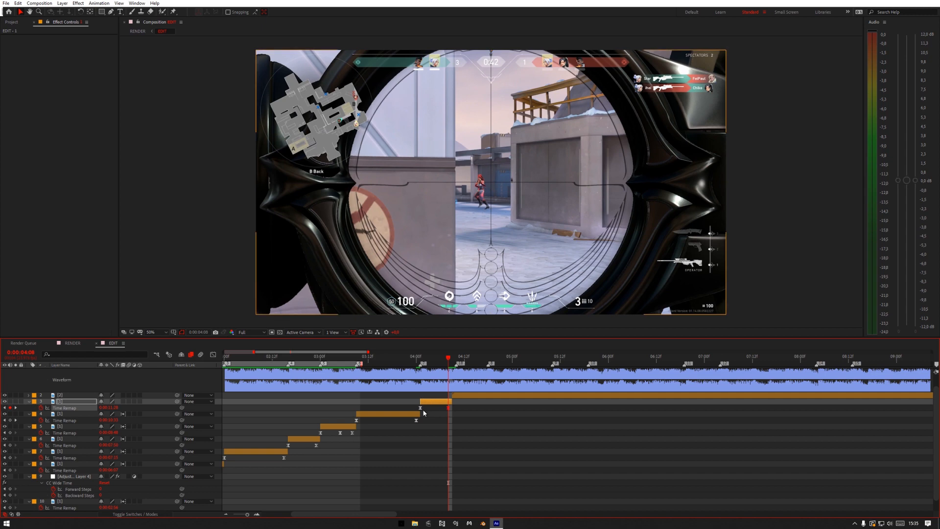
Show the eighth segment's Time Remap curve in the Graph Editor and delete the leftover keyframes outside the segment
{"action": "left_click", "coordinate": [213, 354]}
{"action": "left_click_drag", "start_coordinate": [546, 492], "coordinate": [384, 371]}
{"action": "key", "text": "Delete"}
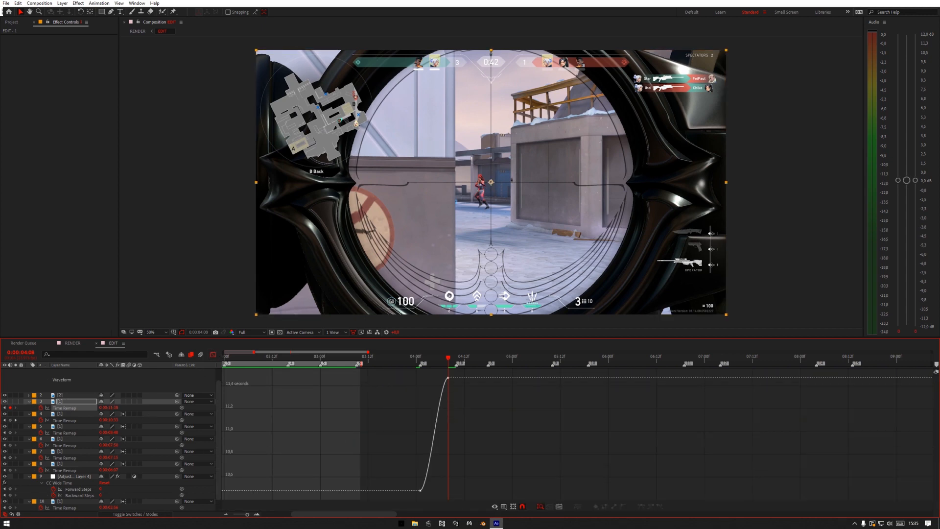
Shape the eighth segment's Time Remap curve steep at both ends with a slower middle, and enable frame blending on the segment
{"action": "left_click", "coordinate": [257, 514]}
{"action": "left_click", "coordinate": [392, 490]}
{"action": "left_click_drag", "start_coordinate": [410, 488], "coordinate": [403, 413]}
{"action": "left_click_drag", "start_coordinate": [430, 380], "coordinate": [441, 439]}
{"action": "double_click", "coordinate": [123, 402]}
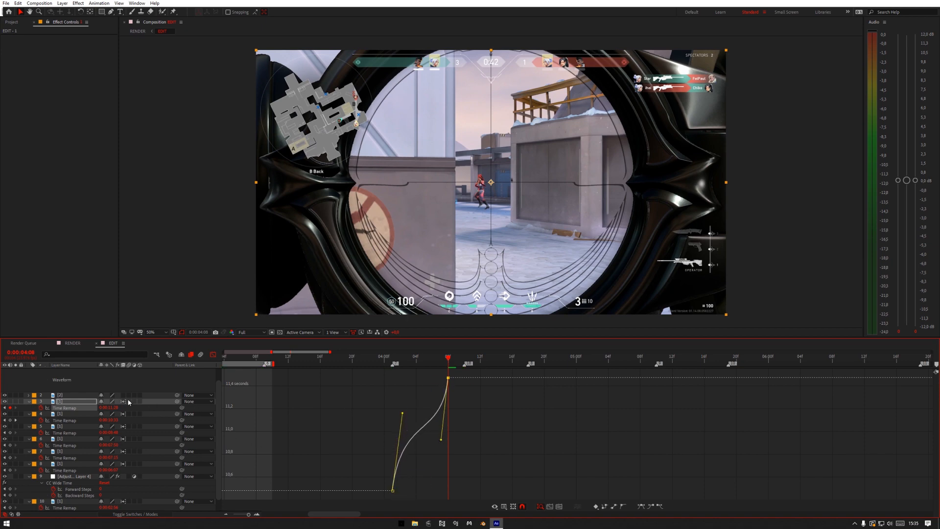
Show the seventh segment's Time Remap curve in the Graph Editor and delete the leftover keyframes outside the segment
{"action": "left_click", "coordinate": [213, 355]}
{"action": "left_click_drag", "start_coordinate": [401, 415], "coordinate": [233, 424]}
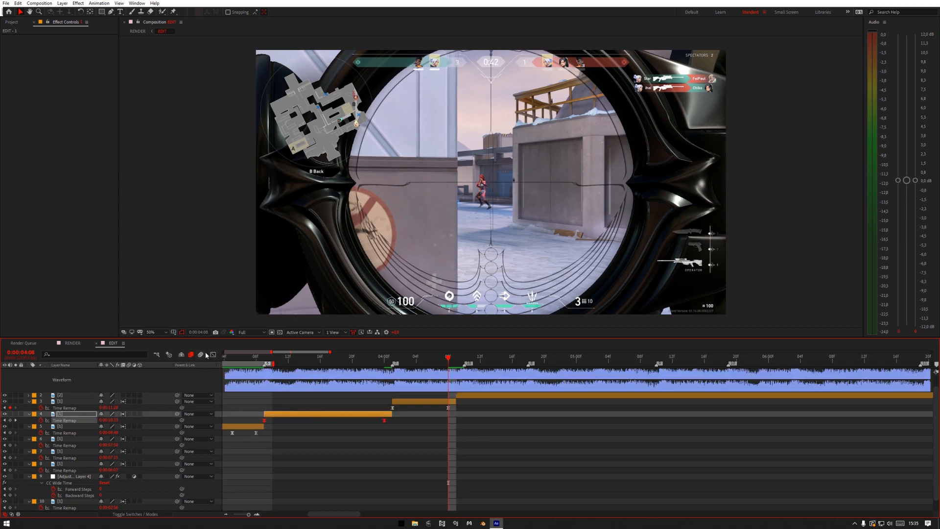
{"action": "left_click", "coordinate": [213, 355]}
{"action": "left_click", "coordinate": [268, 454]}
{"action": "left_click", "coordinate": [72, 421]}
{"action": "left_click_drag", "start_coordinate": [395, 403], "coordinate": [212, 503]}
{"action": "key", "text": "Delete"}
Shape the seventh segment's Time Remap curve steep at both ends with a slower middle, and return to the layer bars
{"action": "left_click", "coordinate": [273, 491]}
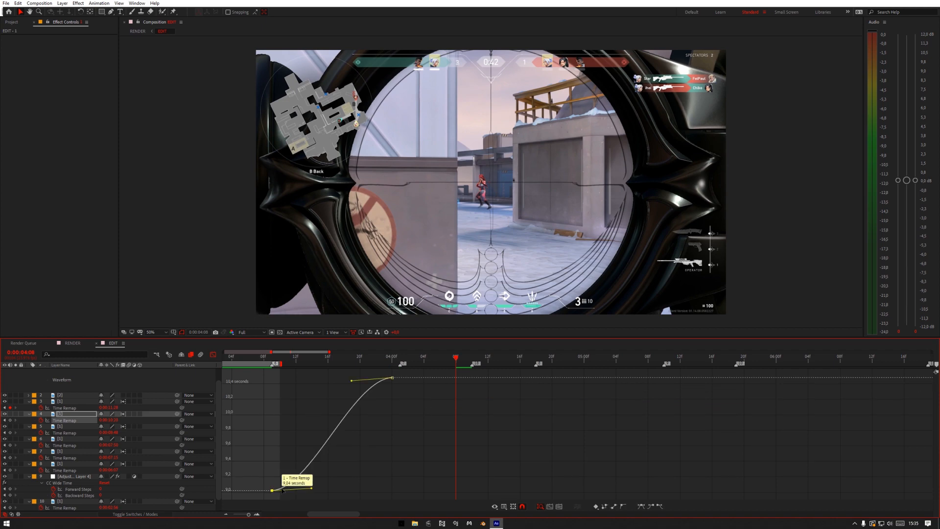
{"action": "left_click_drag", "start_coordinate": [312, 488], "coordinate": [288, 431]}
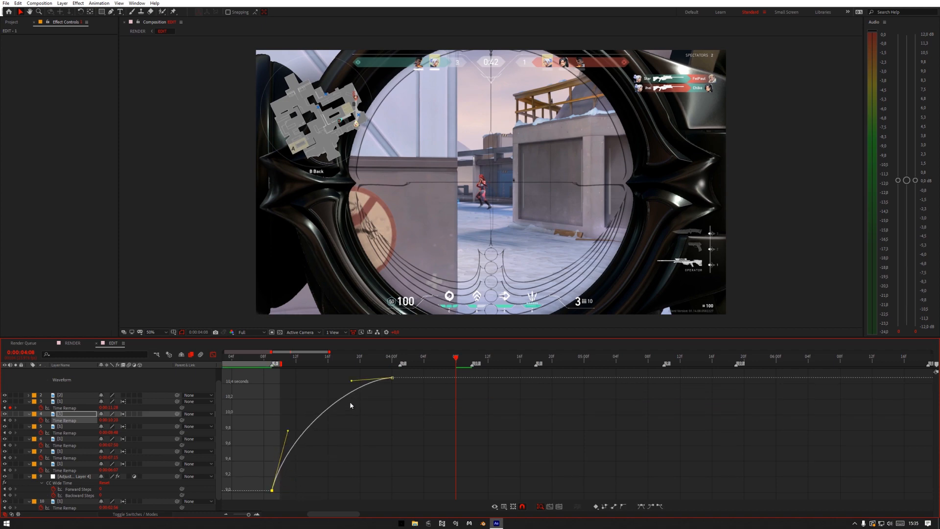
{"action": "left_click_drag", "start_coordinate": [351, 382], "coordinate": [370, 468]}
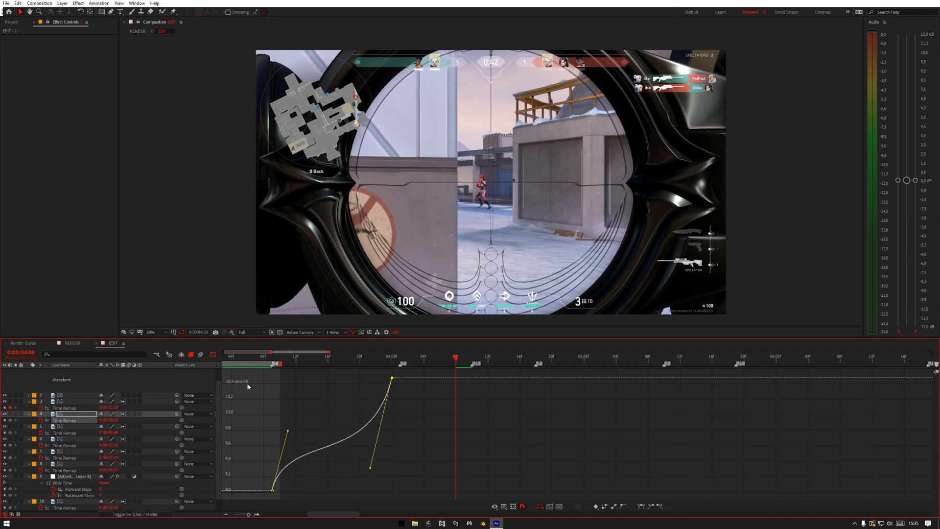
{"action": "left_click", "coordinate": [214, 354]}
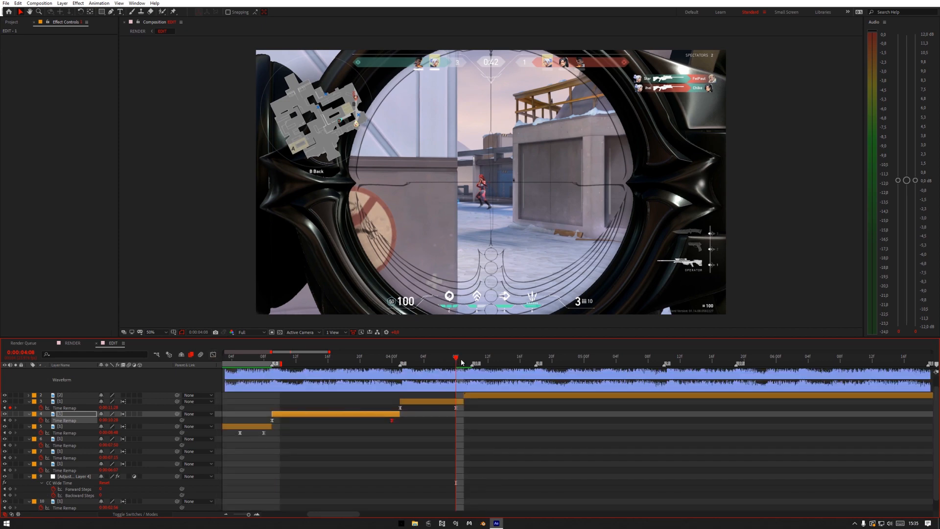
Split the second clip's layer at the beat marker at 0:00:04:18
{"action": "left_click", "coordinate": [461, 362]}
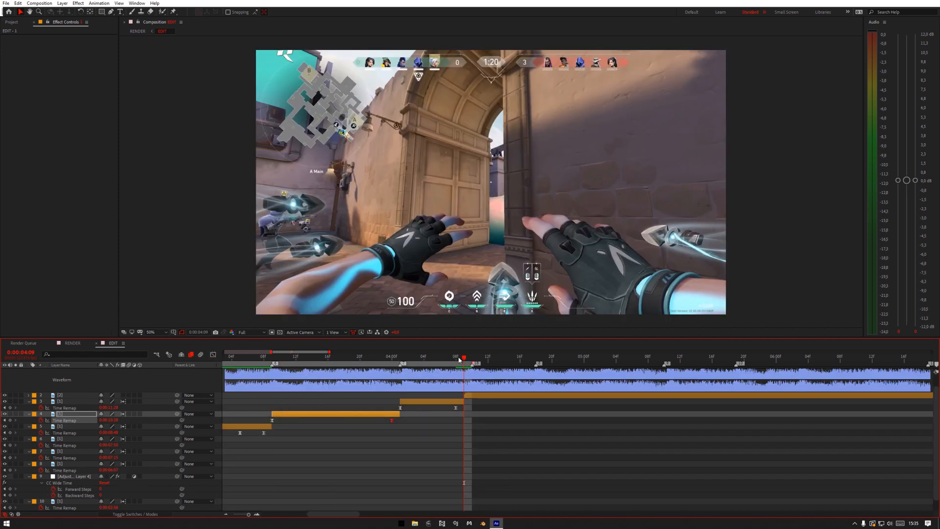
{"action": "left_click", "coordinate": [455, 363]}
{"action": "mouse_move", "coordinate": [451, 381]}
{"action": "left_mouse_down"}
{"action": "mouse_move", "coordinate": [305, 379]}
{"action": "mouse_move", "coordinate": [452, 380]}
{"action": "left_mouse_up"}
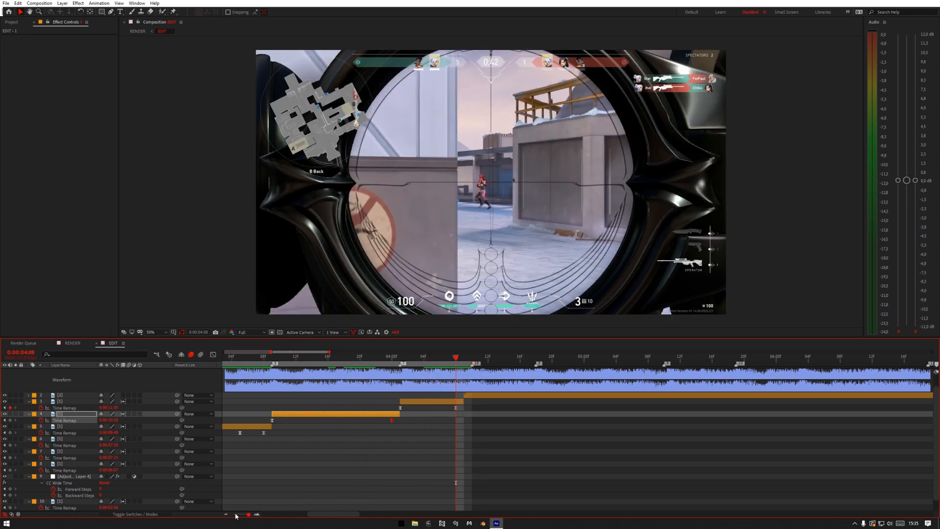
{"action": "scroll", "coordinate": [385, 429], "scroll_direction": "down", "scroll_amount": 5}
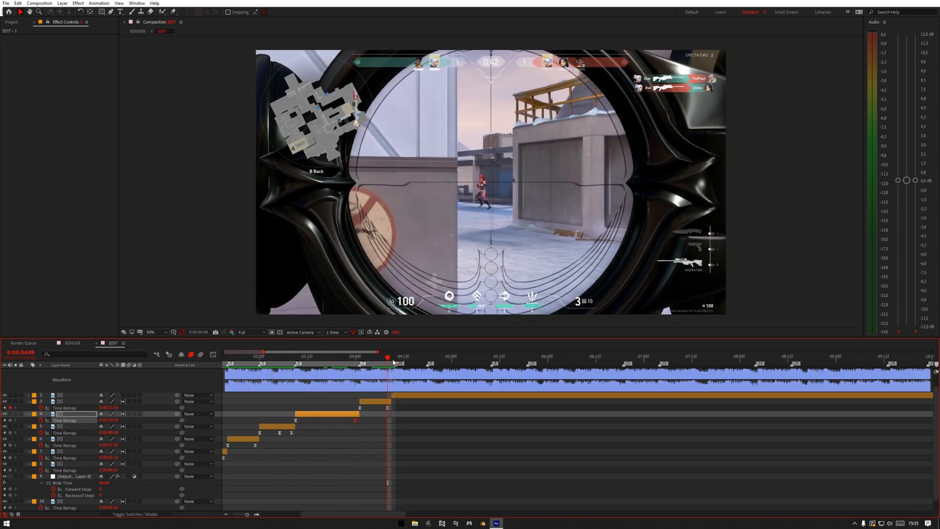
{"action": "left_click", "coordinate": [392, 361]}
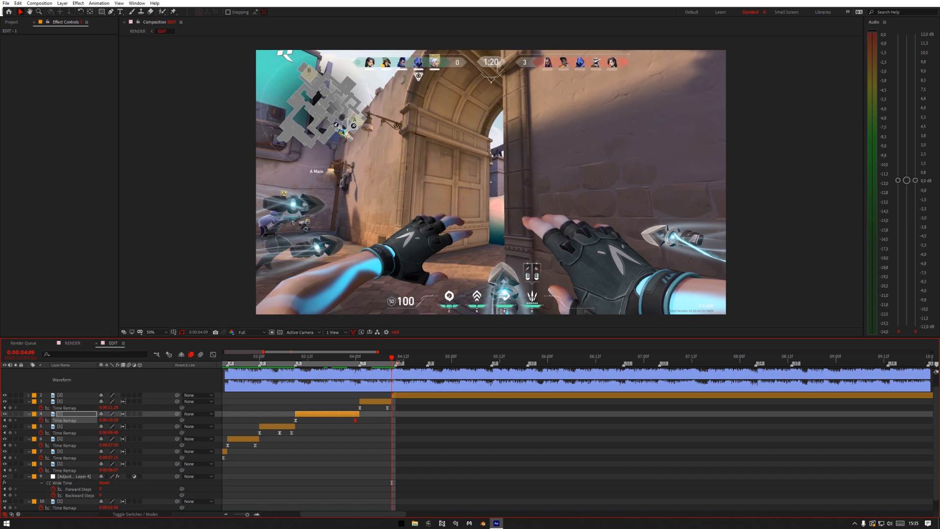
{"action": "left_click_drag", "start_coordinate": [396, 364], "coordinate": [937, 364]}
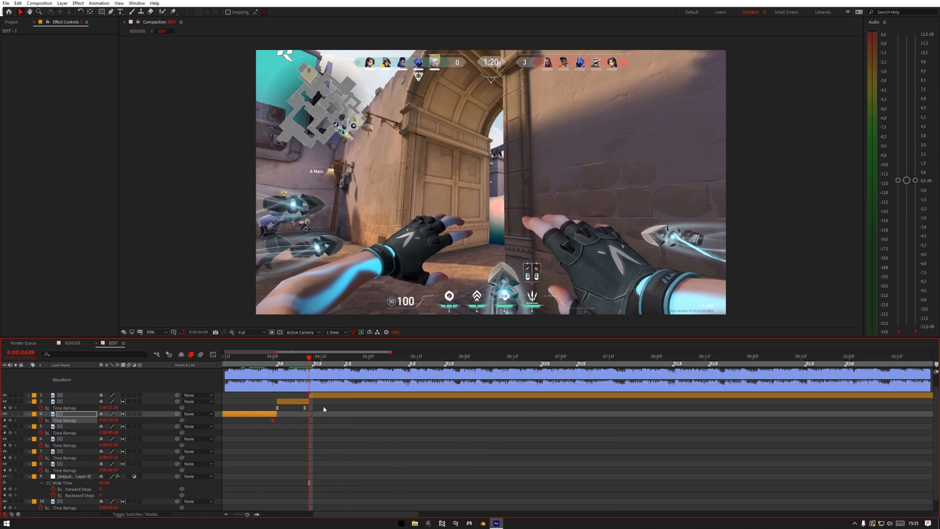
{"action": "left_click", "coordinate": [337, 397]}
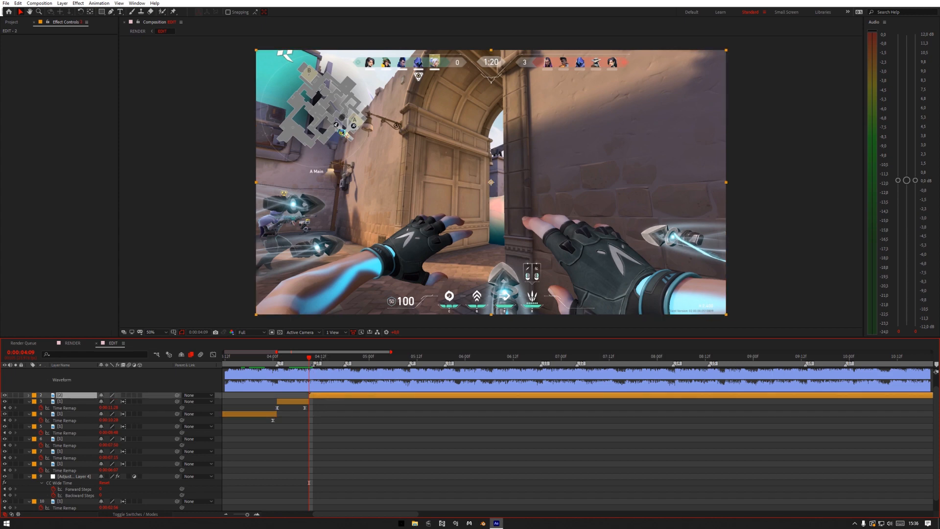
{"action": "left_click", "coordinate": [331, 421]}
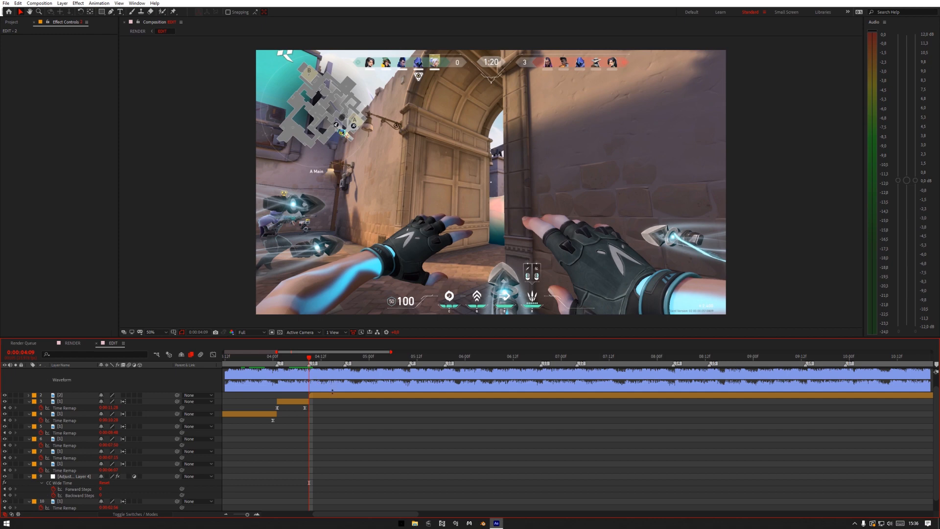
{"action": "left_click", "coordinate": [334, 396]}
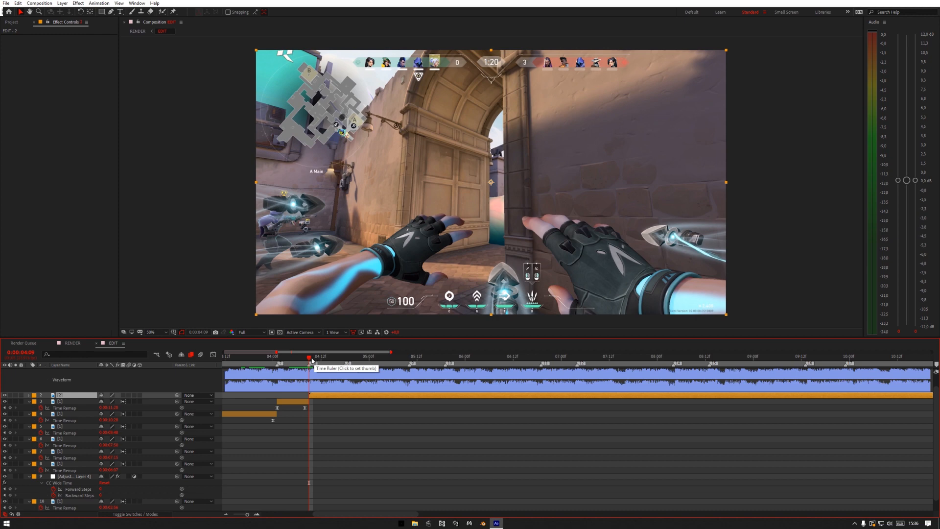
{"action": "left_click", "coordinate": [345, 358]}
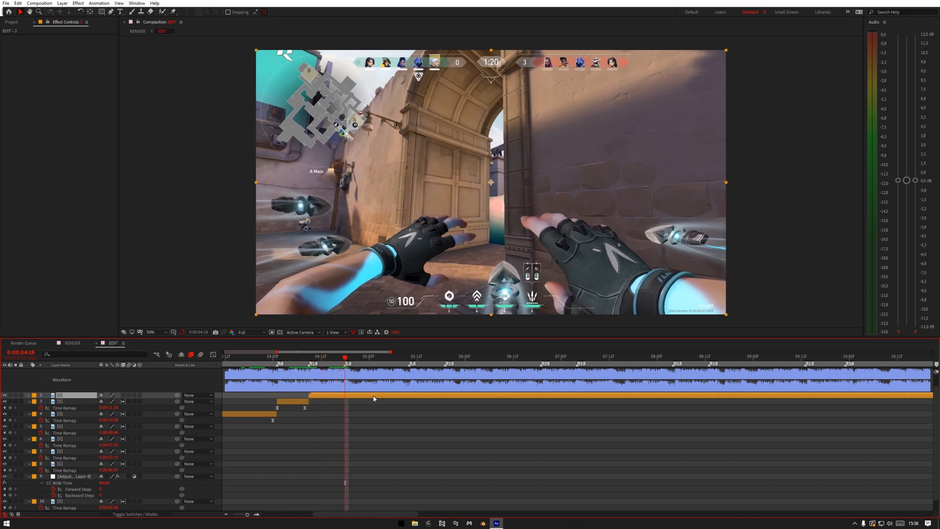
{"action": "key", "text": "ctrl+shift+d"}
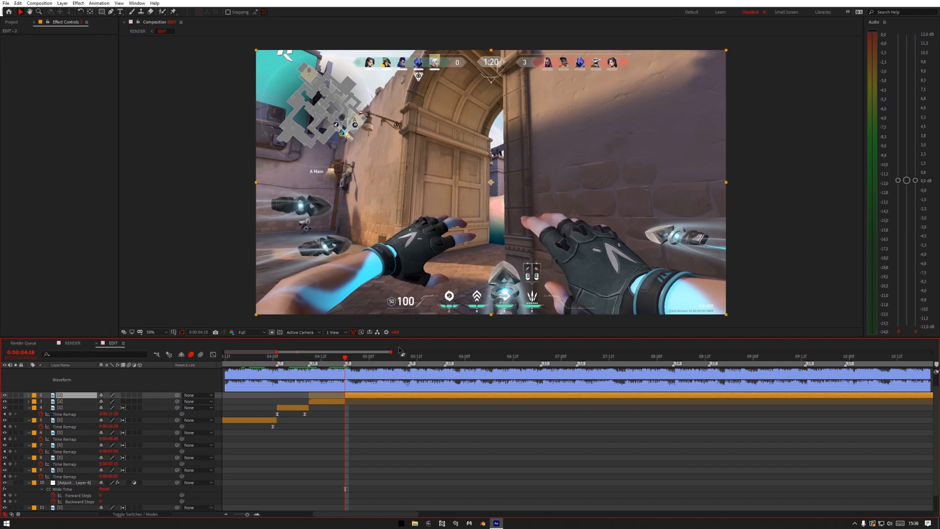
Preview the new second-clip segment on its own and trim its start to 0:00:06:08, where the teammate fires beside the archway
{"action": "double_click", "coordinate": [379, 398]}
{"action": "left_click_drag", "start_coordinate": [132, 317], "coordinate": [173, 317]}
{"action": "key", "text": "alt+bracketleft"}
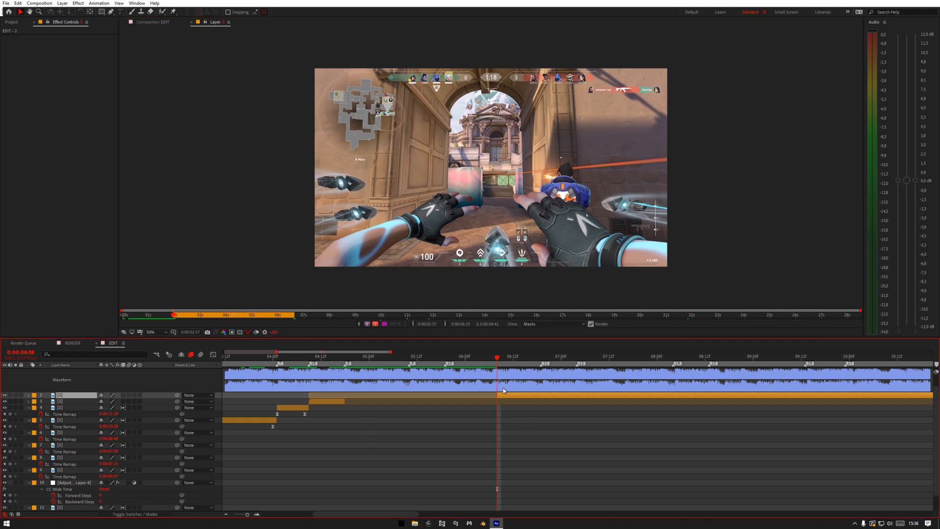
{"action": "left_click", "coordinate": [192, 22]}
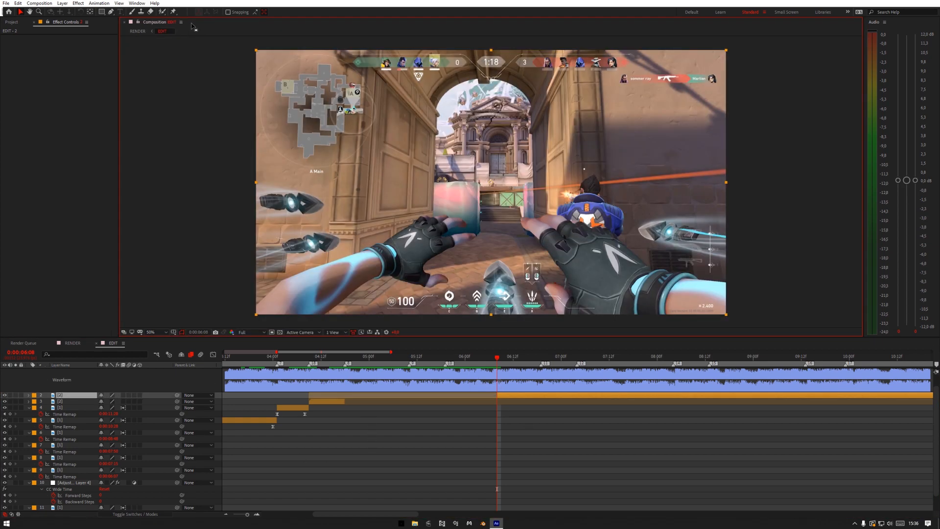
Check a further kill moment in the second clip and move the trimmed segment to start at 0:00:04:18
{"action": "double_click", "coordinate": [506, 398]}
{"action": "left_click_drag", "start_coordinate": [175, 315], "coordinate": [224, 318]}
{"action": "left_click", "coordinate": [192, 22]}
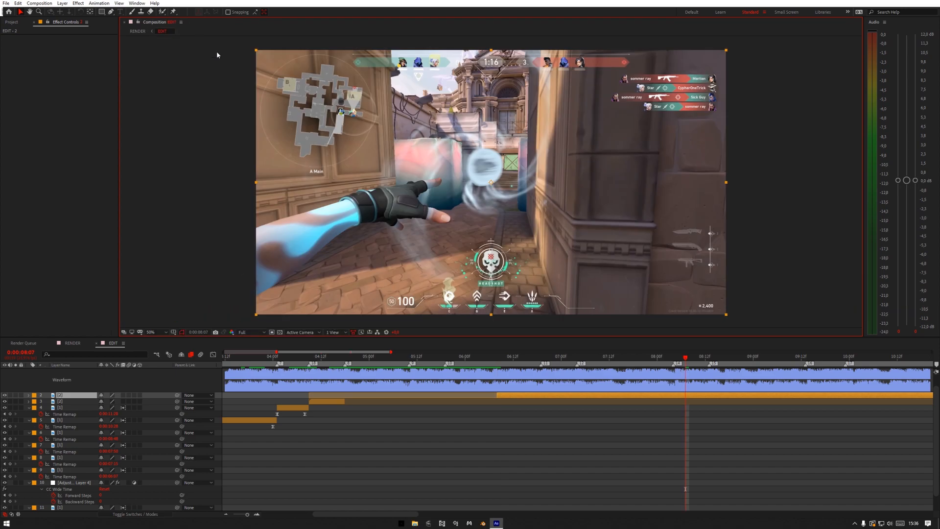
{"action": "left_click", "coordinate": [345, 356]}
{"action": "key", "text": "["}
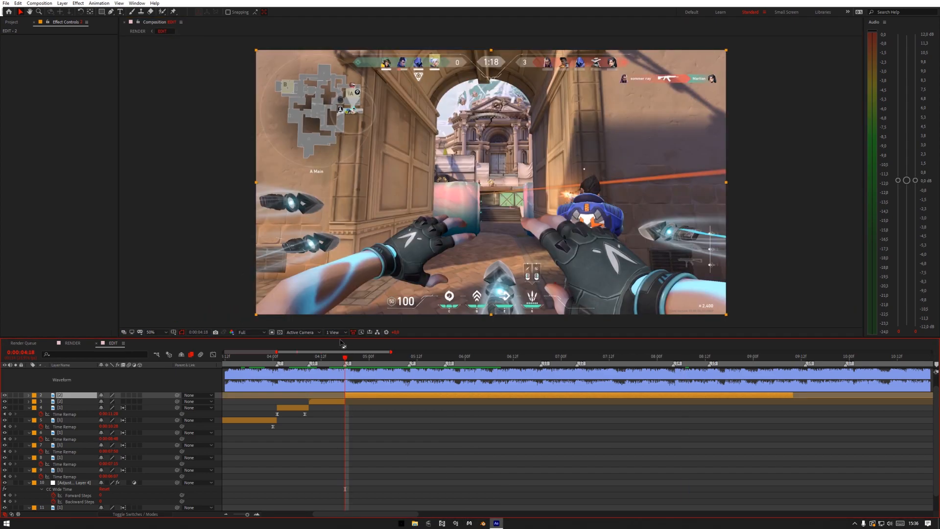
Try starting the trimmed segment at several other points on the timeline, and move it back to 0:00:04:18
{"action": "left_click_drag", "start_coordinate": [370, 363], "coordinate": [445, 366]}
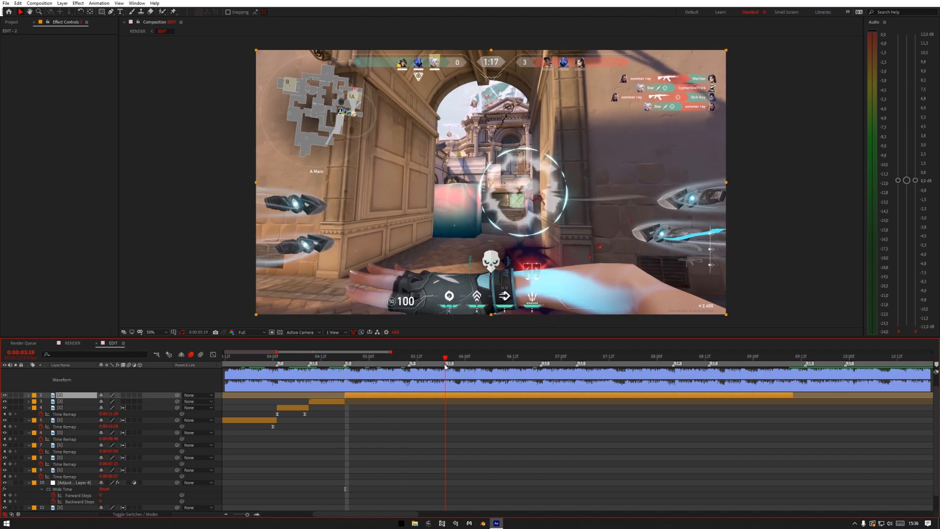
{"action": "key", "text": "["}
{"action": "left_click", "coordinate": [345, 358]}
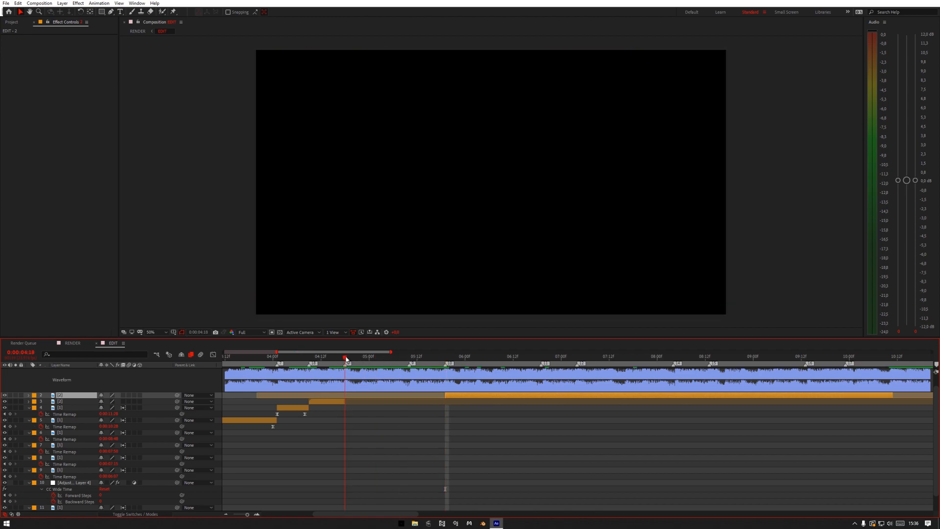
{"action": "key", "text": "["}
{"action": "left_click", "coordinate": [410, 357]}
{"action": "key", "text": "["}
{"action": "left_click", "coordinate": [446, 358]}
{"action": "left_click", "coordinate": [479, 358]}
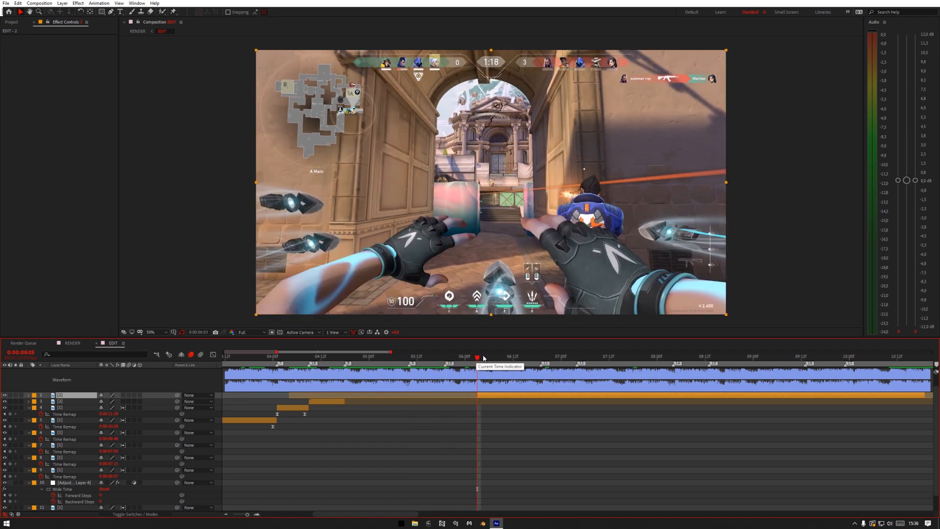
{"action": "left_click", "coordinate": [529, 358]}
{"action": "key", "text": "["}
{"action": "left_click", "coordinate": [346, 358]}
{"action": "key", "text": "["}
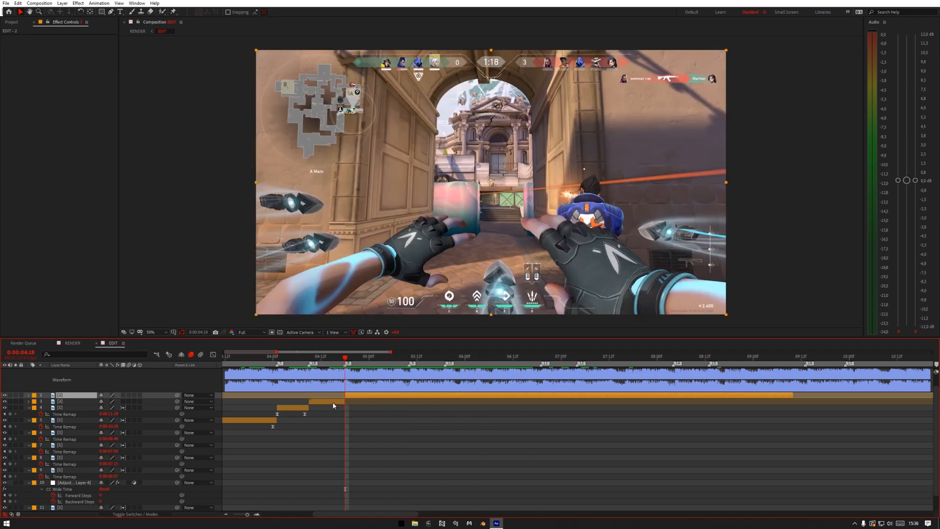
Enable Time Remapping on both second-clip segments, the one starting at 0:00:04:09 and the one starting at 0:00:04:18
{"action": "left_click", "coordinate": [332, 402]}
{"action": "key", "text": "i"}
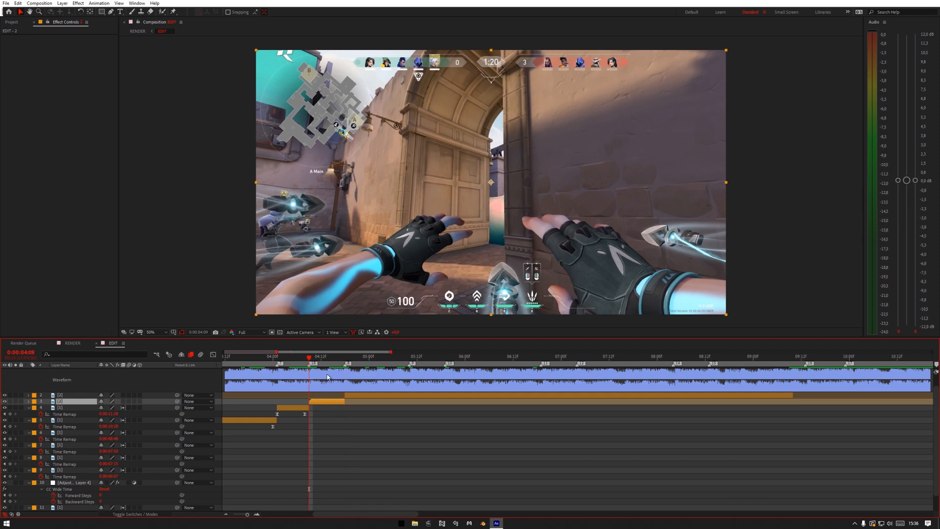
{"action": "key", "text": "ctrl+alt+t"}
{"action": "left_click", "coordinate": [360, 396]}
{"action": "key", "text": "ctrl+alt+t"}
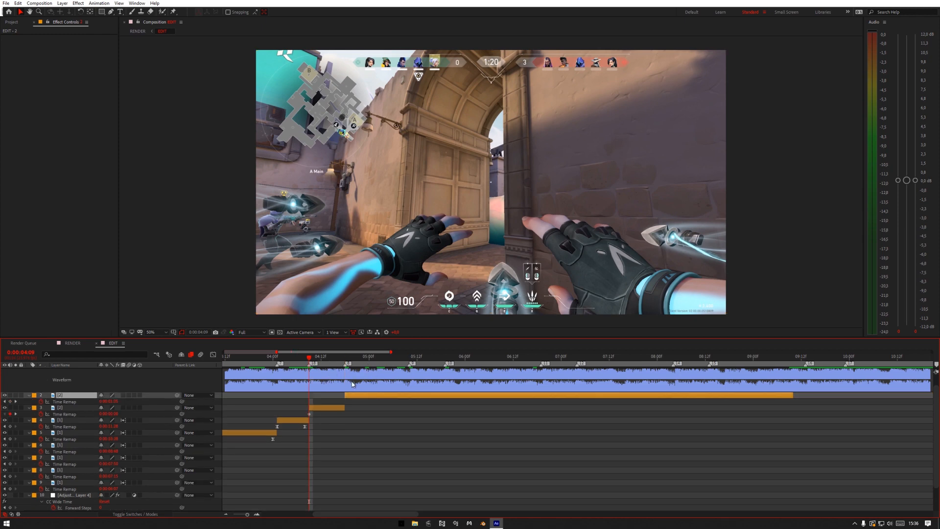
Advance the starting Time Remap keyframe of the segment at 0:00:04:09 to the moment the view faces the wall beside the arch
{"action": "left_click", "coordinate": [333, 382]}
{"action": "left_click", "coordinate": [218, 410]}
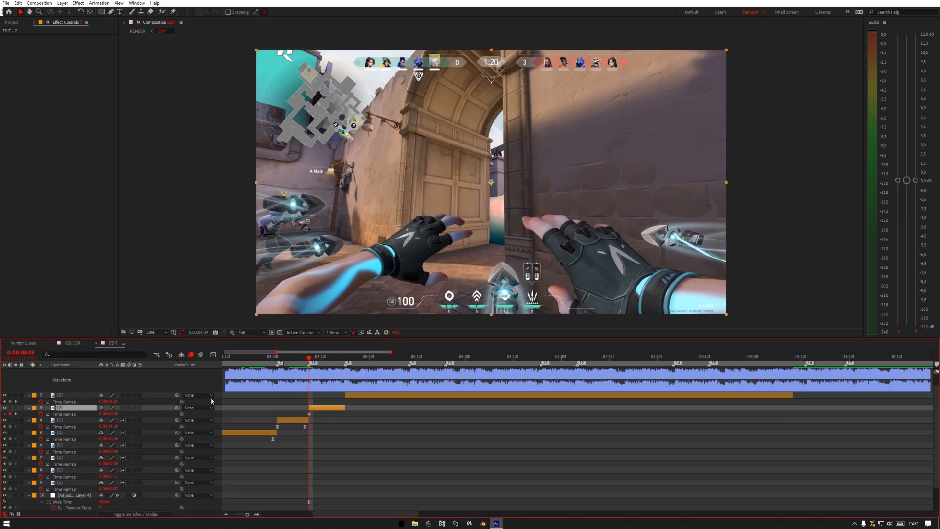
{"action": "left_click_drag", "start_coordinate": [104, 415], "coordinate": [131, 409]}
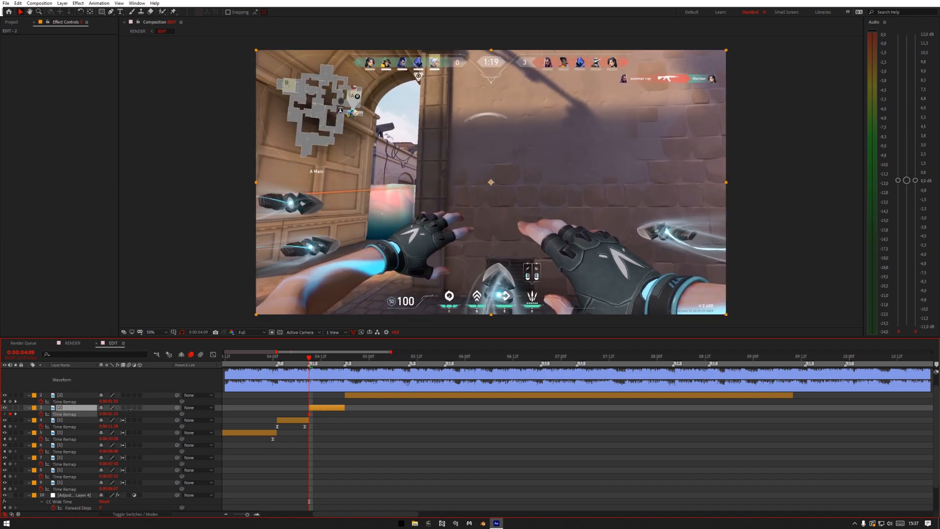
Add an advanced ending Time Remap keyframe to that segment at 0:00:04:17 and compare it with the next segment's opening frame
{"action": "left_click", "coordinate": [341, 359]}
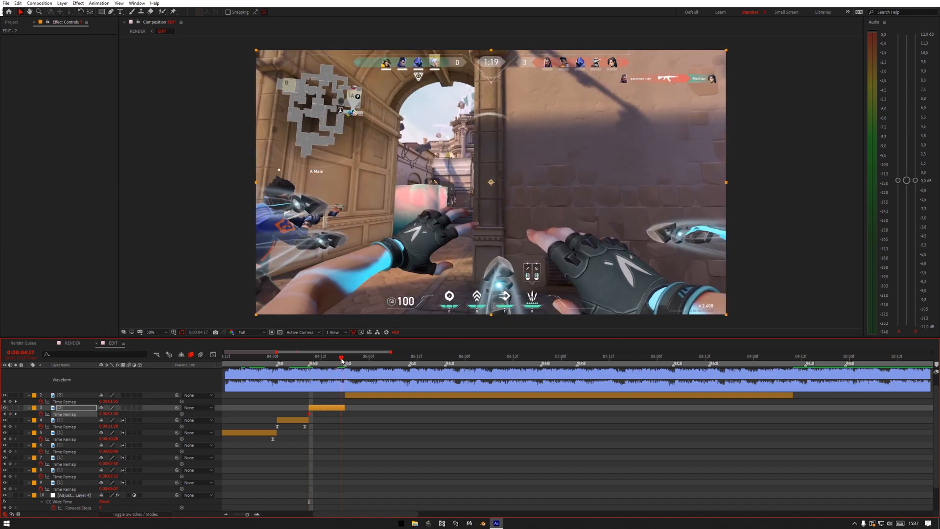
{"action": "left_click", "coordinate": [127, 415]}
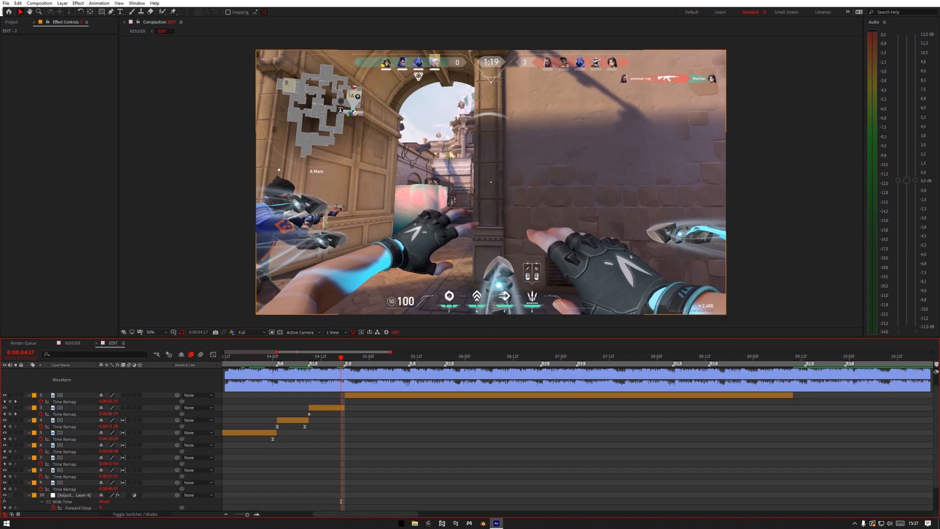
{"action": "left_click_drag", "start_coordinate": [109, 414], "coordinate": [117, 415]}
{"action": "left_click", "coordinate": [345, 359]}
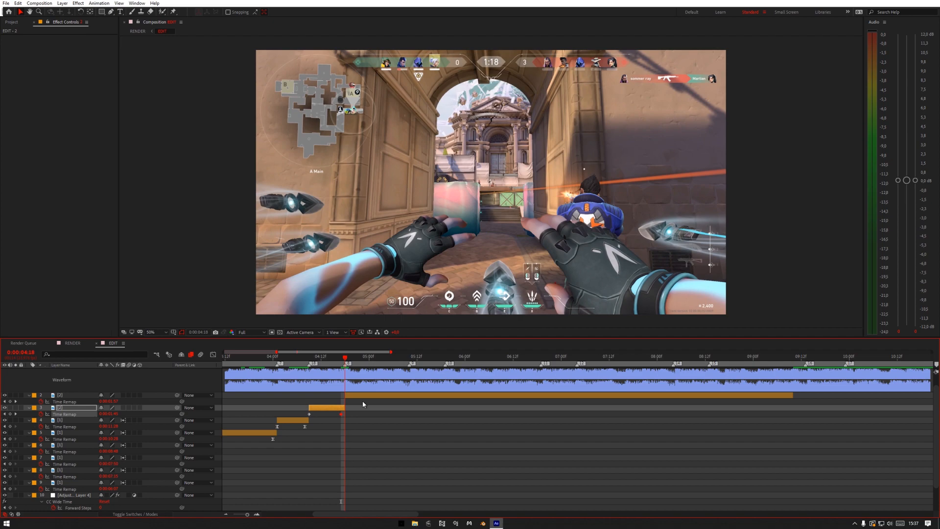
Split the second clip's remaining footage at the beat markers at 0:00:05:10, 0:00:05:19 and 0:00:06:19
{"action": "left_click", "coordinate": [409, 357]}
{"action": "left_click", "coordinate": [414, 394]}
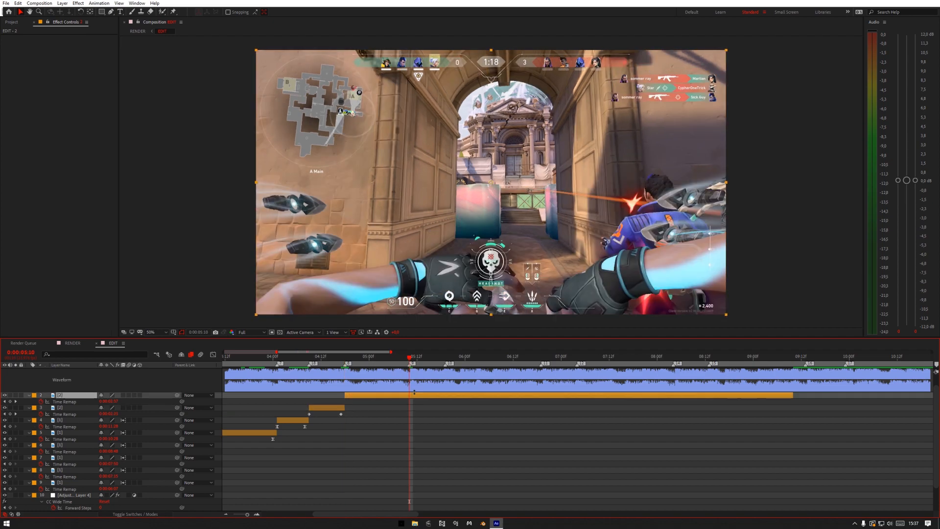
{"action": "key", "text": "ctrl+shift+d"}
{"action": "left_click", "coordinate": [446, 358]}
{"action": "key", "text": "ctrl+shift+d"}
{"action": "left_click", "coordinate": [541, 357]}
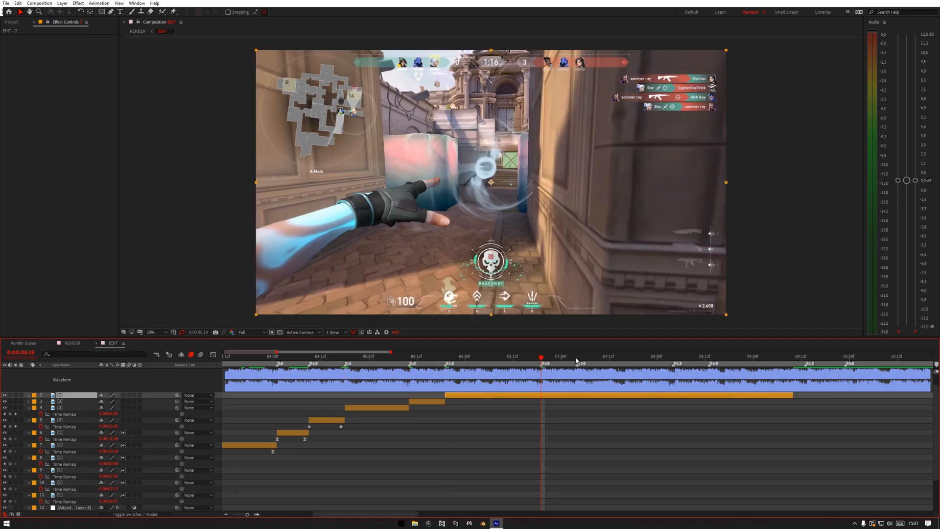
{"action": "key", "text": "ctrl+shift+d"}
Split the remaining footage at the beat markers at 0:00:07:04, 0:00:08:04 and 0:00:08:13, and extend the last segment beyond 0:00:10:00
{"action": "left_click", "coordinate": [577, 358]}
{"action": "key", "text": "ctrl+shift+d"}
{"action": "left_click", "coordinate": [674, 357]}
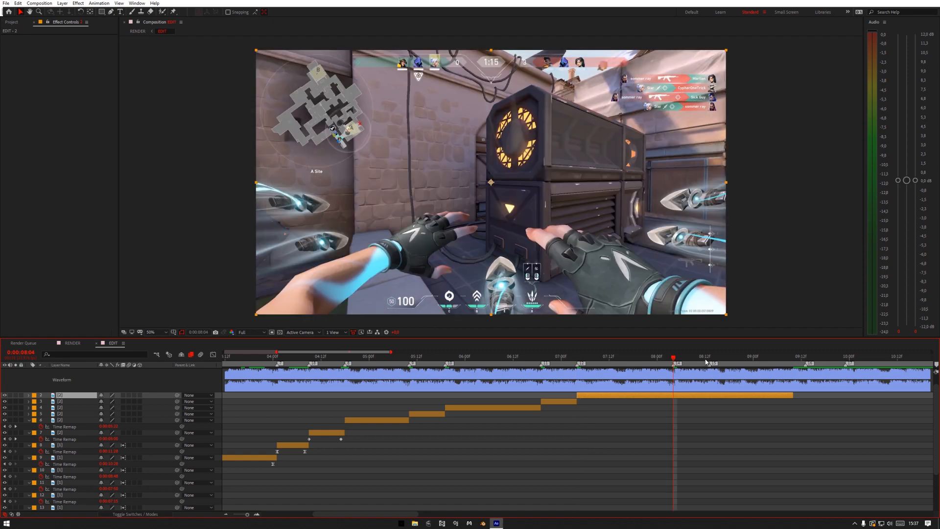
{"action": "key", "text": "ctrl+shift+d"}
{"action": "left_click", "coordinate": [709, 358]}
{"action": "key", "text": "ctrl+shift+d"}
{"action": "scroll", "coordinate": [794, 416], "scroll_direction": "up", "scroll_amount": 1}
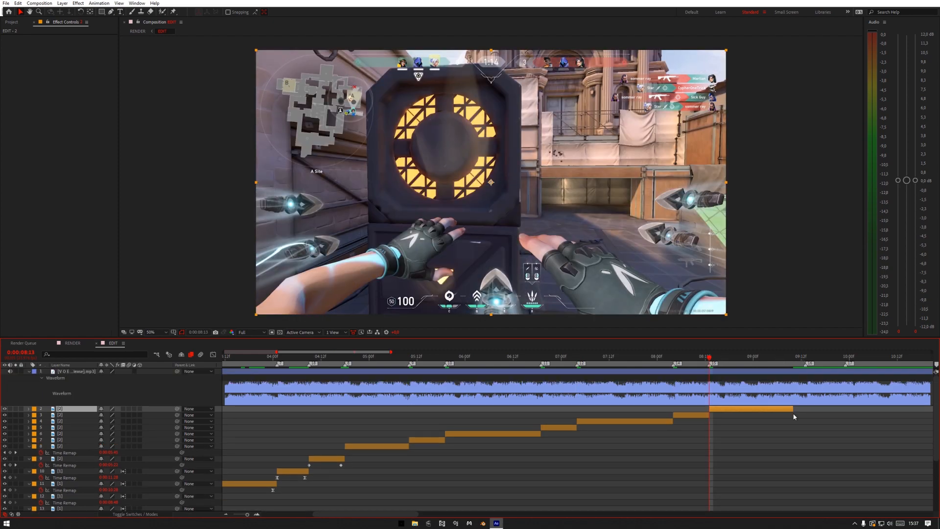
{"action": "left_click_drag", "start_coordinate": [793, 409], "coordinate": [917, 409]}
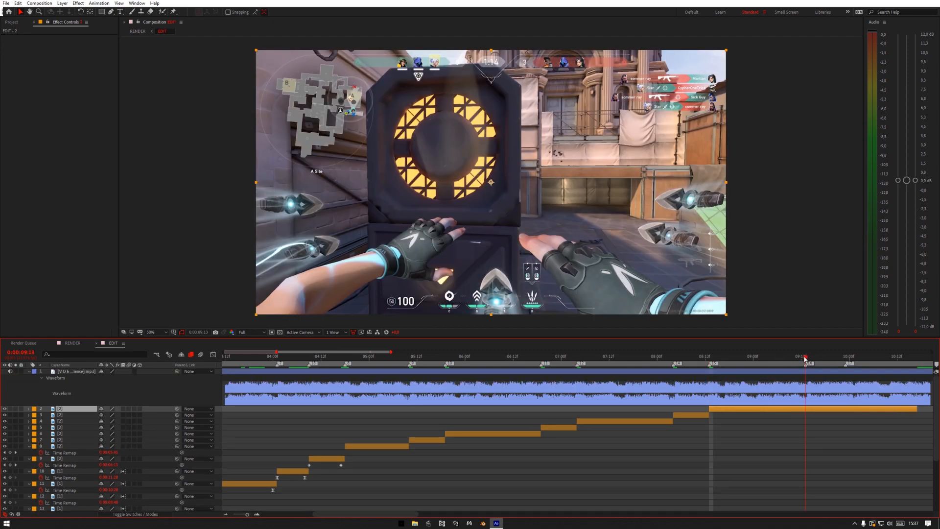
Split the remaining footage at 0:00:09:13 and the following beat marker, then extend the last segment and the work area beyond 0:00:10:23
{"action": "key", "text": "ctrl+shift+d"}
{"action": "left_click", "coordinate": [846, 357]}
{"action": "key", "text": "ctrl+shift+d"}
{"action": "left_click_drag", "start_coordinate": [410, 515], "coordinate": [435, 516]}
{"action": "left_click", "coordinate": [792, 360]}
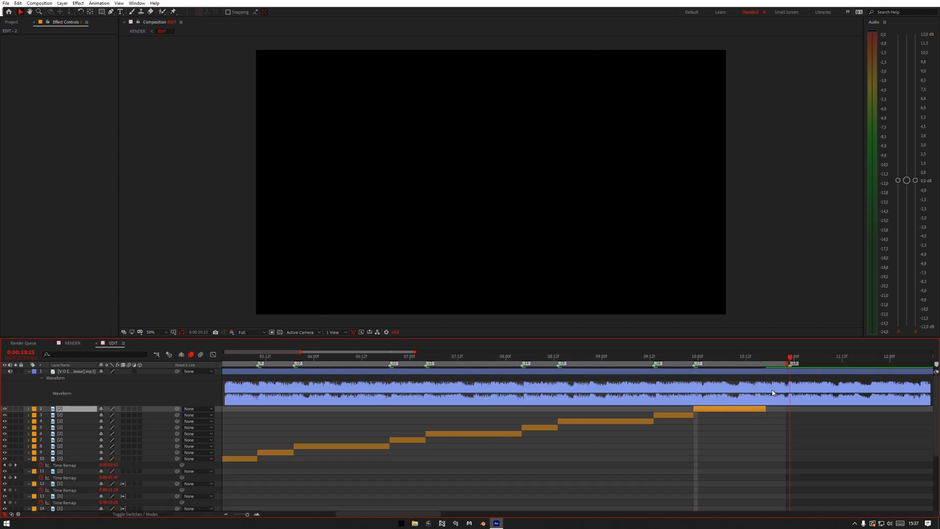
{"action": "left_click_drag", "start_coordinate": [765, 409], "coordinate": [793, 409]}
{"action": "left_click_drag", "start_coordinate": [788, 364], "coordinate": [843, 364]}
{"action": "left_click_drag", "start_coordinate": [407, 515], "coordinate": [385, 516]}
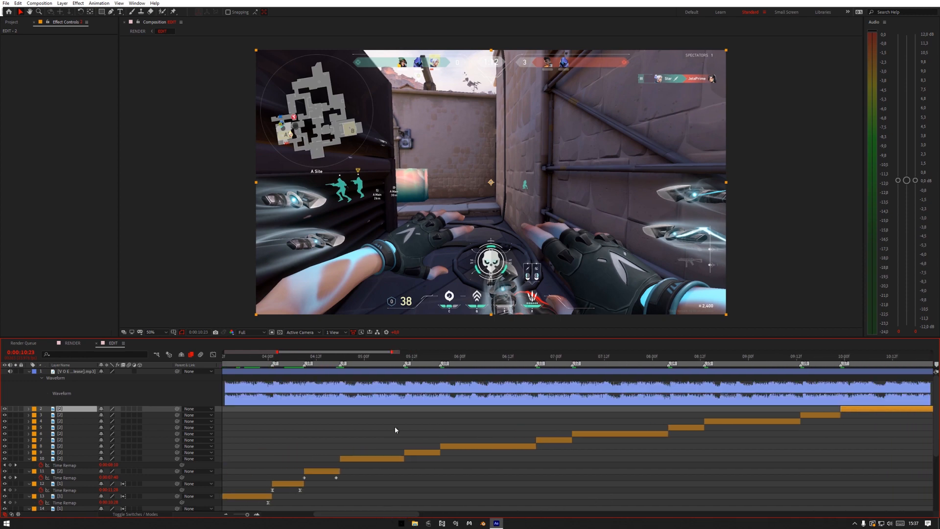
Add Time Remap keyframes at 0:00:04:18 and 0:00:05:09 to the segment, advancing the ending one to the outstretched hands with the red hit mark
{"action": "left_click", "coordinate": [342, 360]}
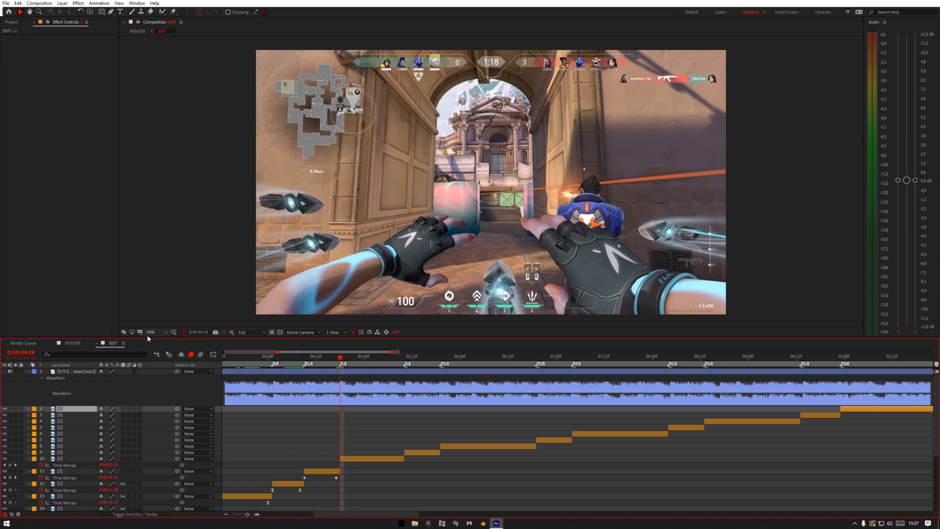
{"action": "left_click", "coordinate": [364, 457]}
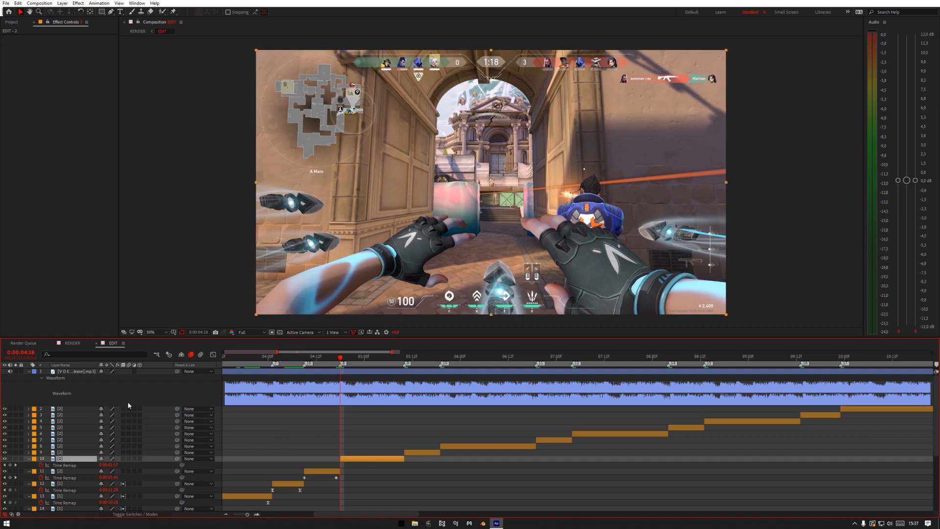
{"action": "left_click", "coordinate": [10, 465]}
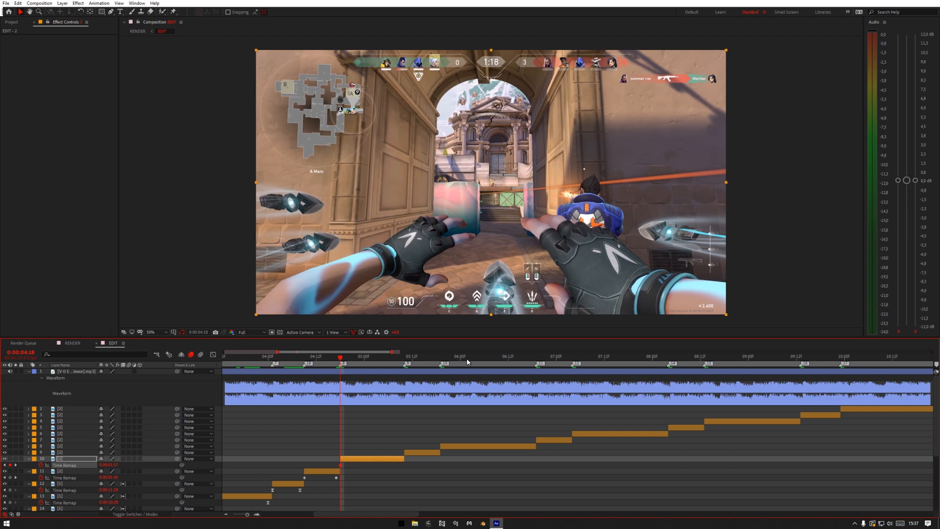
{"action": "left_click", "coordinate": [401, 360]}
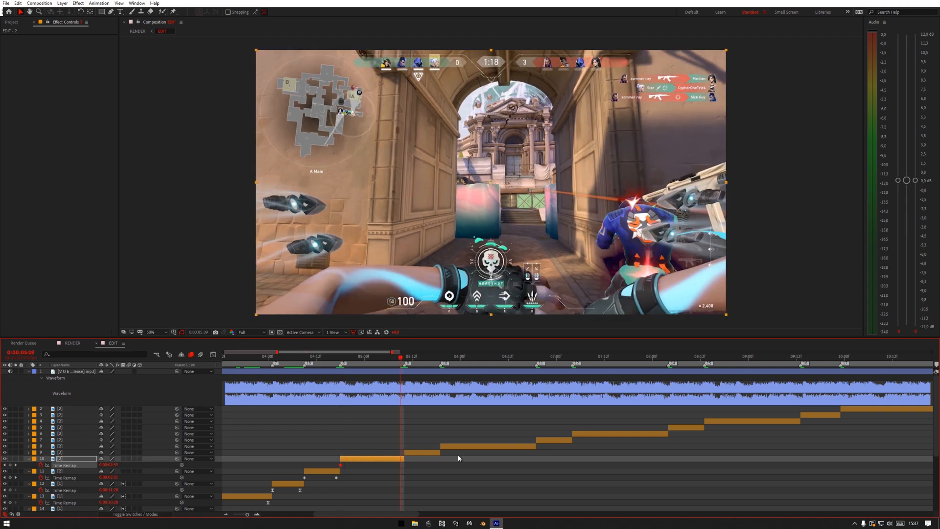
{"action": "left_click", "coordinate": [10, 465]}
{"action": "left_click", "coordinate": [121, 461]}
{"action": "left_click_drag", "start_coordinate": [105, 460], "coordinate": [110, 465]}
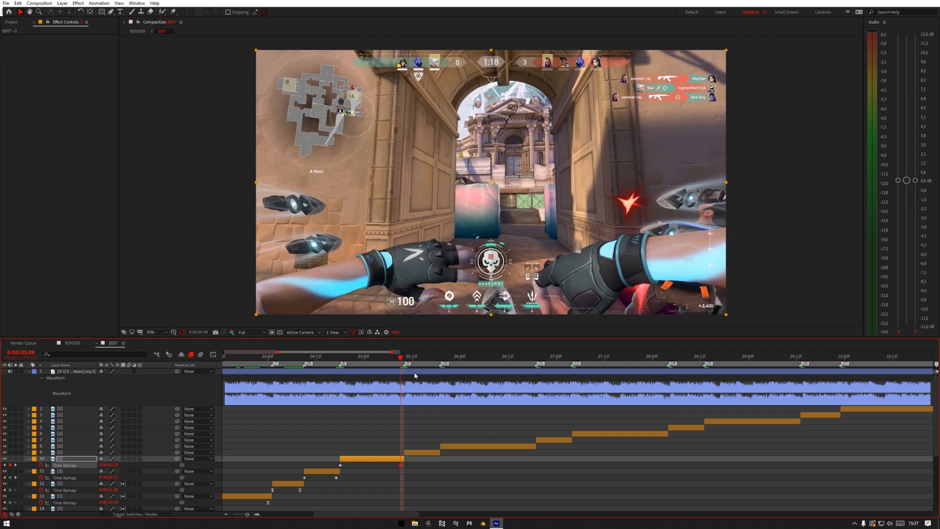
Add a middle Time Remap keyframe at 0:00:05:06, set back to the moment the glowing orb appears beside the arch
{"action": "left_click_drag", "start_coordinate": [401, 359], "coordinate": [390, 362]}
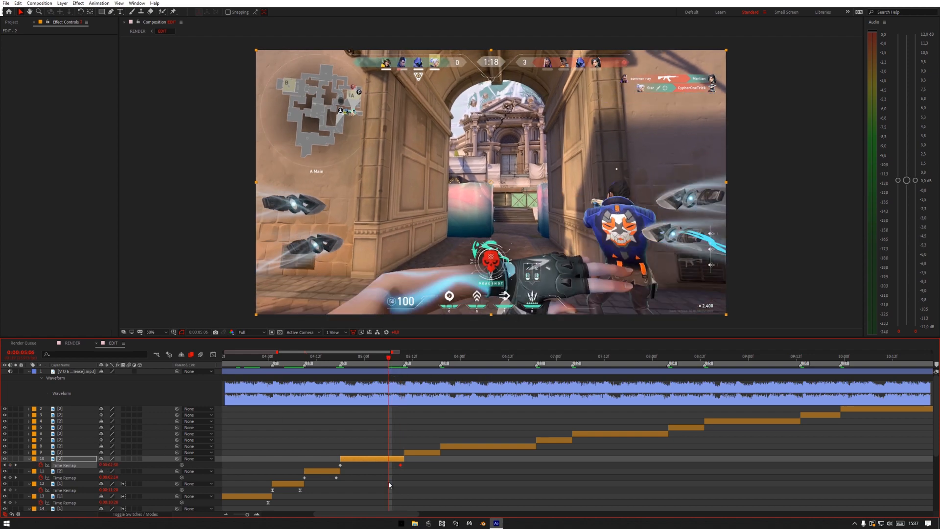
{"action": "left_click", "coordinate": [383, 454]}
{"action": "left_click", "coordinate": [383, 456]}
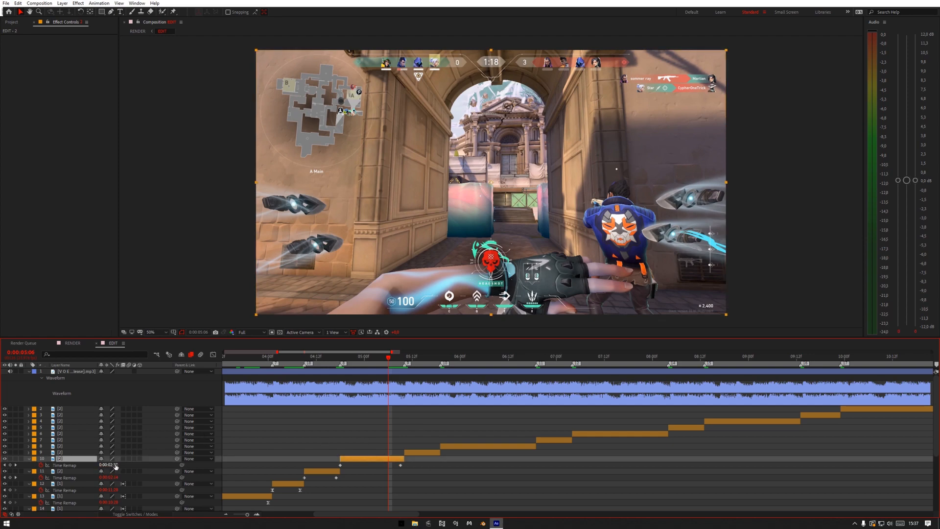
{"action": "left_click_drag", "start_coordinate": [107, 465], "coordinate": [102, 465]}
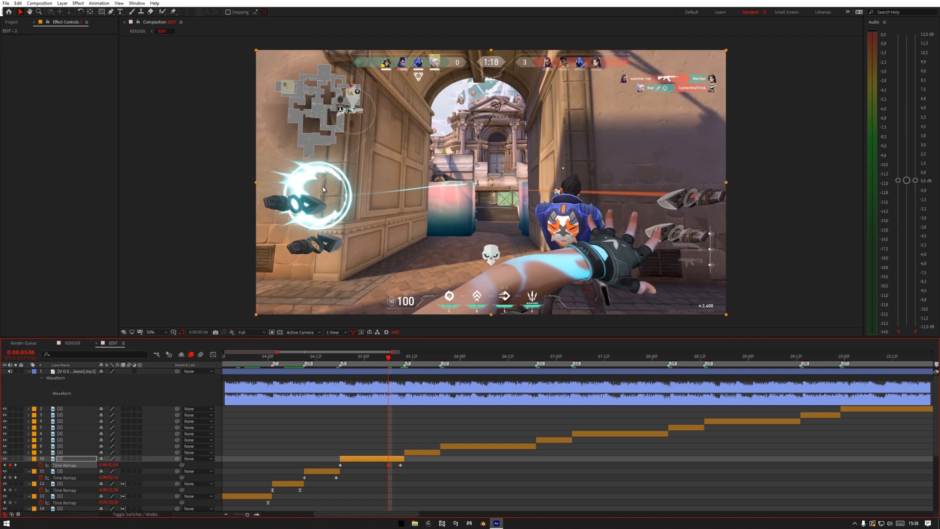
Apply Easy Ease to the three Time Remap keyframes of the segment starting at 0:00:04:18
{"action": "left_click", "coordinate": [391, 464]}
{"action": "left_click", "coordinate": [390, 459]}
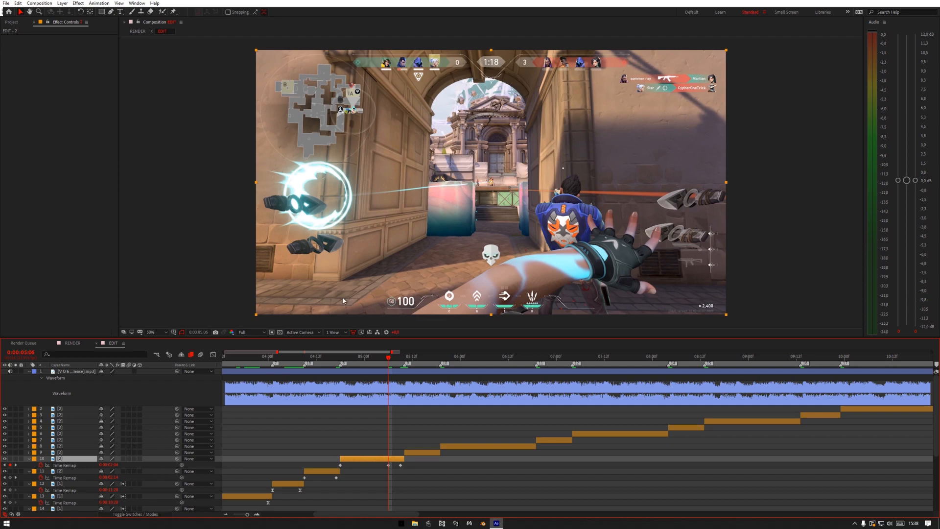
{"action": "left_click_drag", "start_coordinate": [416, 474], "coordinate": [329, 471]}
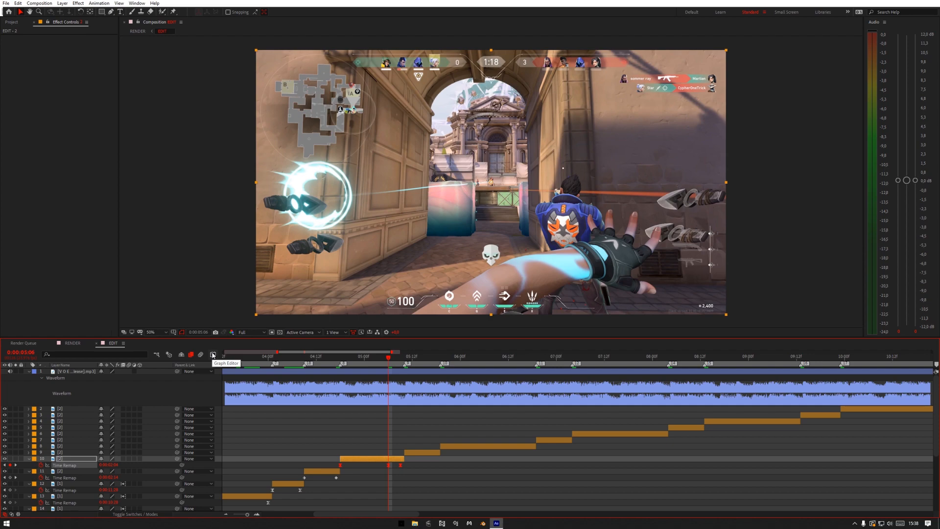
Shape that segment's Time Remap value curve to rise sharply at the start and flatten out toward the 0:00:05:06 keyframe
{"action": "left_click", "coordinate": [213, 356]}
{"action": "left_click_drag", "start_coordinate": [298, 403], "coordinate": [436, 475]}
{"action": "left_click", "coordinate": [416, 443]}
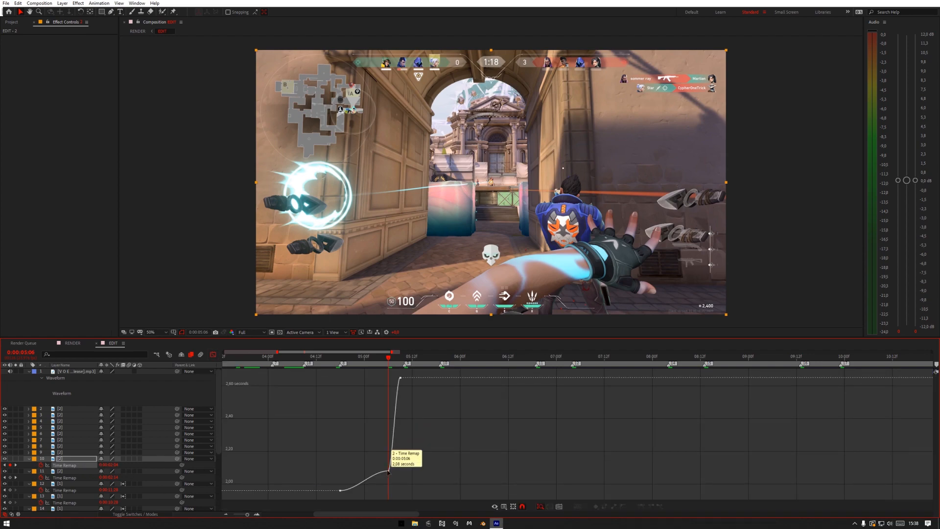
{"action": "left_click_drag", "start_coordinate": [372, 471], "coordinate": [348, 478]}
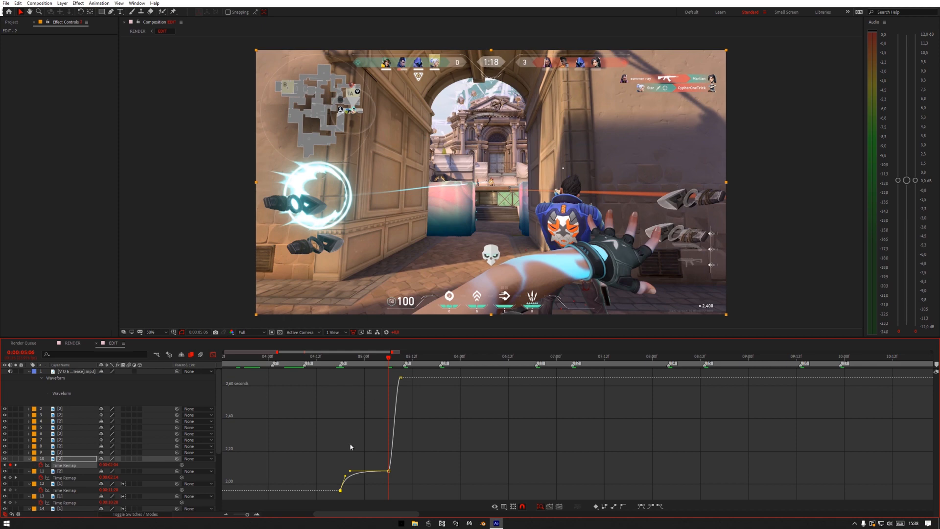
{"action": "mouse_move", "coordinate": [346, 476]}
{"action": "left_mouse_down"}
{"action": "mouse_move", "coordinate": [335, 481]}
{"action": "mouse_move", "coordinate": [343, 475]}
{"action": "left_mouse_up"}
{"action": "left_click", "coordinate": [257, 514]}
{"action": "left_click", "coordinate": [213, 354]}
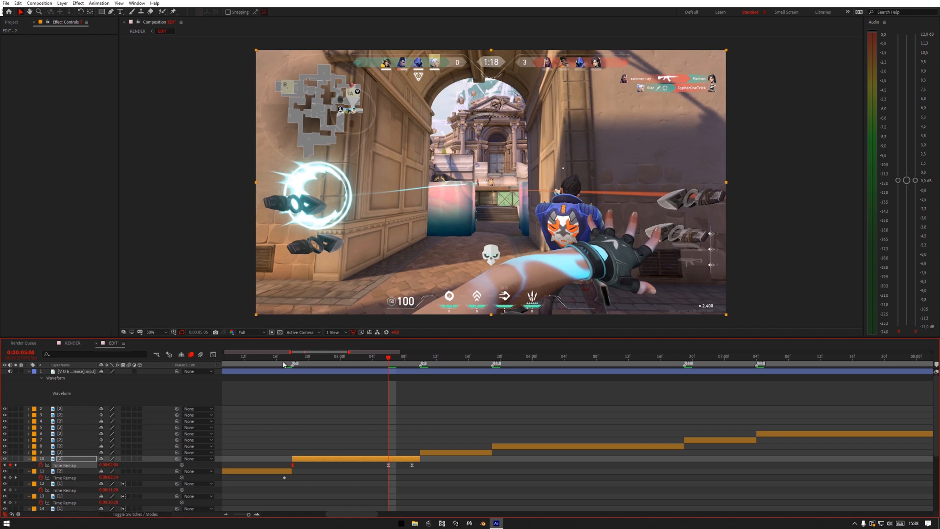
Enable Time Remap on the segment starting at 0:00:05:19 and set its first keyframe back to both hands reaching toward the arch
{"action": "left_click", "coordinate": [494, 357]}
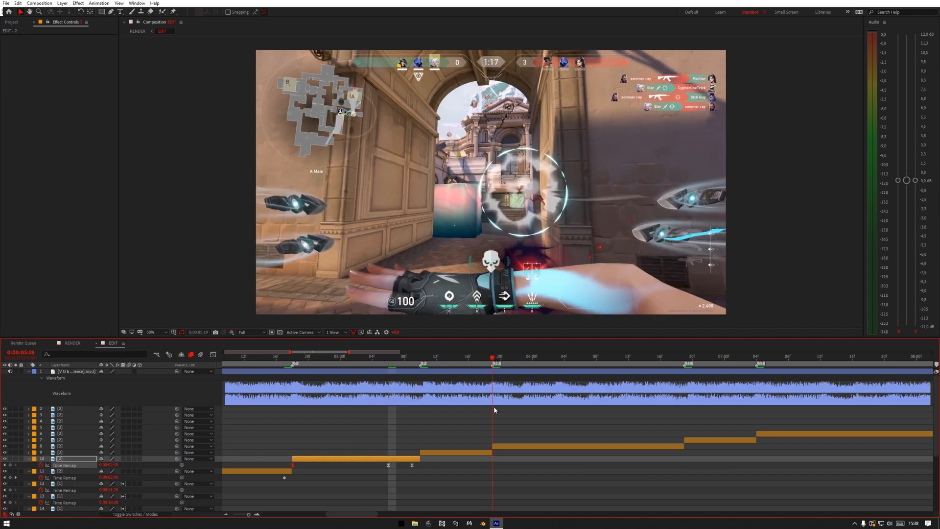
{"action": "left_click", "coordinate": [507, 446]}
{"action": "key", "text": "ctrl+alt+t"}
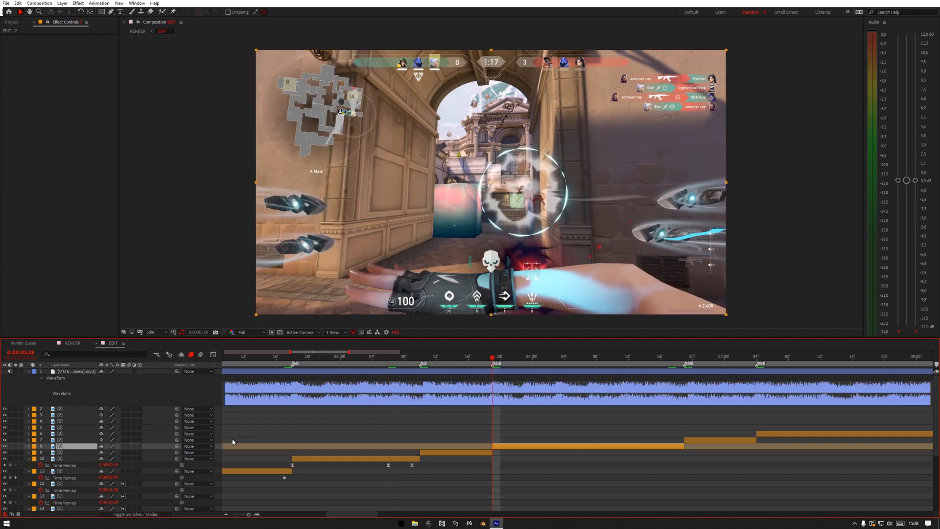
{"action": "key", "text": "ctrl+alt+t"}
{"action": "left_click_drag", "start_coordinate": [113, 453], "coordinate": [106, 452]}
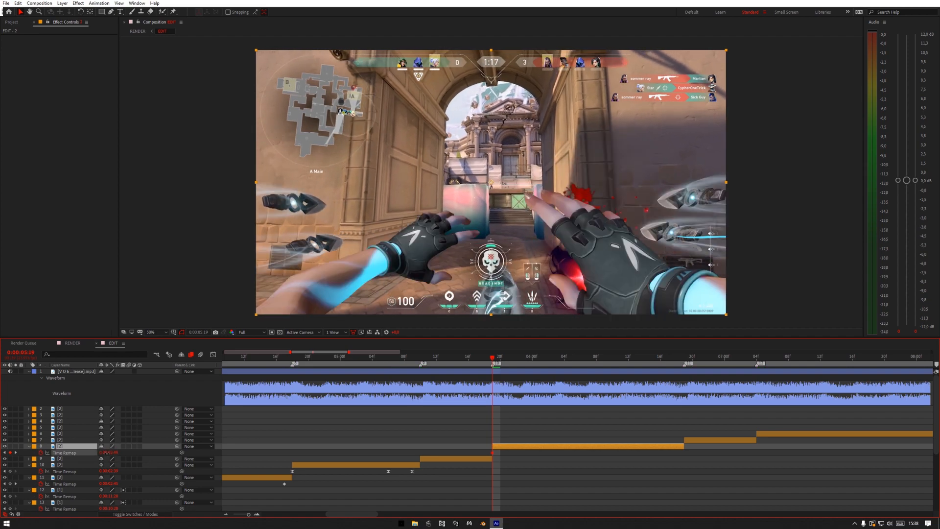
{"action": "key", "text": "Return"}
{"action": "left_click", "coordinate": [225, 514]}
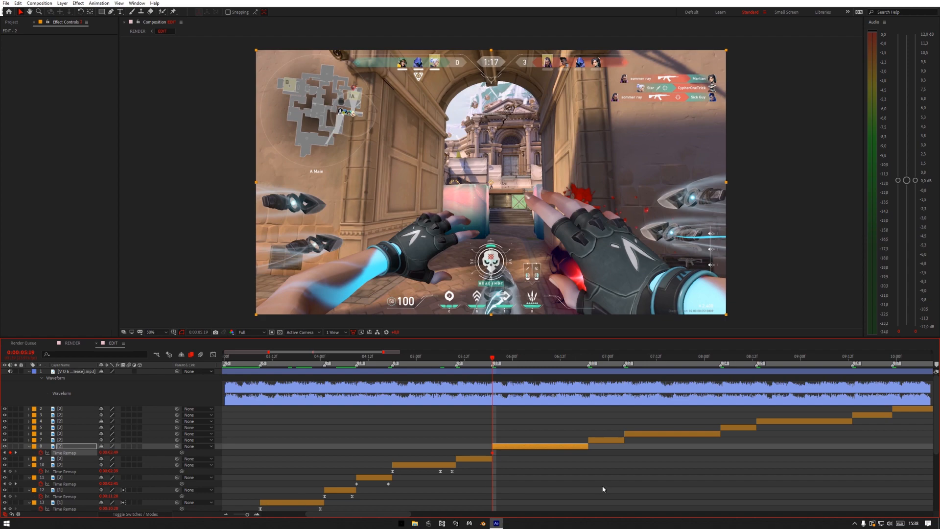
Add an advanced ending Time Remap keyframe at 0:00:06:18 and a middle one at 0:00:06:15 set back to the glowing ring
{"action": "left_click", "coordinate": [587, 358]}
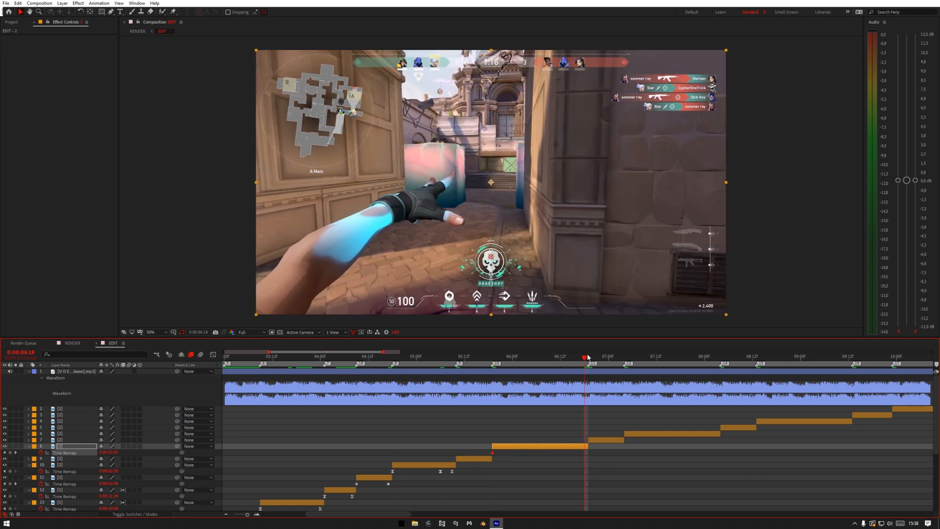
{"action": "left_click_drag", "start_coordinate": [107, 453], "coordinate": [127, 453]}
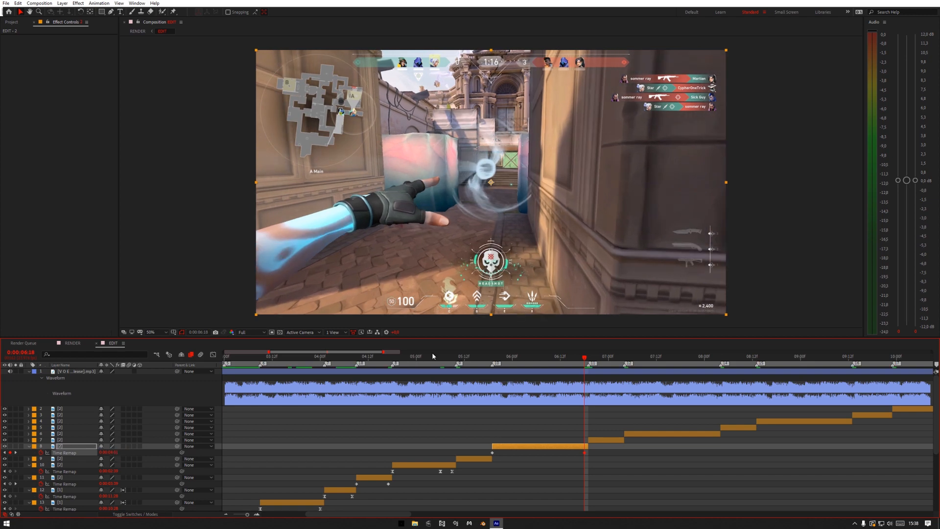
{"action": "left_click_drag", "start_coordinate": [586, 362], "coordinate": [574, 366]}
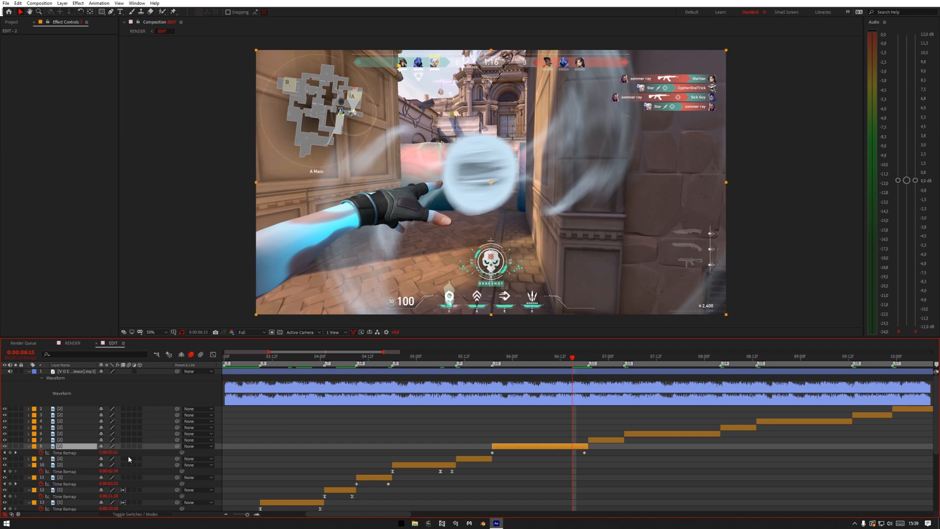
{"action": "left_click_drag", "start_coordinate": [104, 452], "coordinate": [93, 460]}
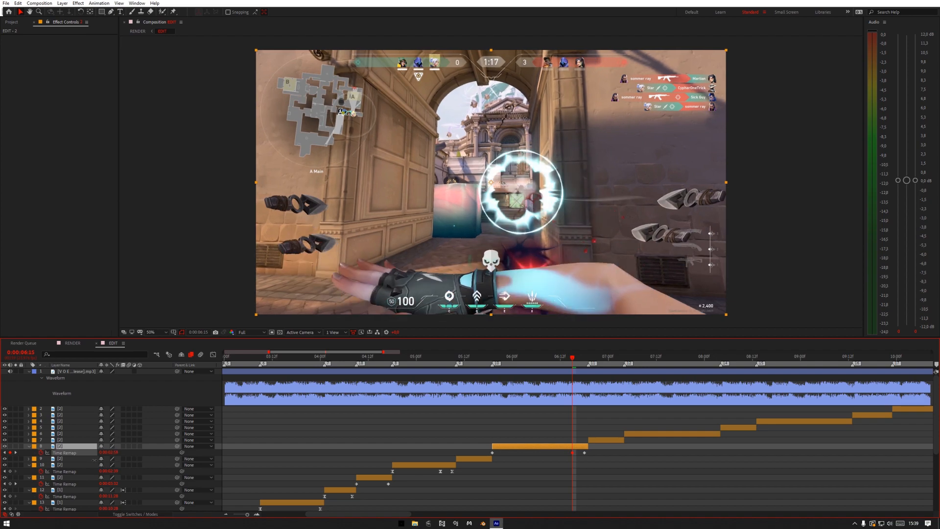
{"action": "left_click", "coordinate": [509, 473]}
Enable Time Remap on the segment starting at 0:00:05:10 and paste the next segment's opening keyframe into it at 0:00:05:18
{"action": "left_click", "coordinate": [457, 358]}
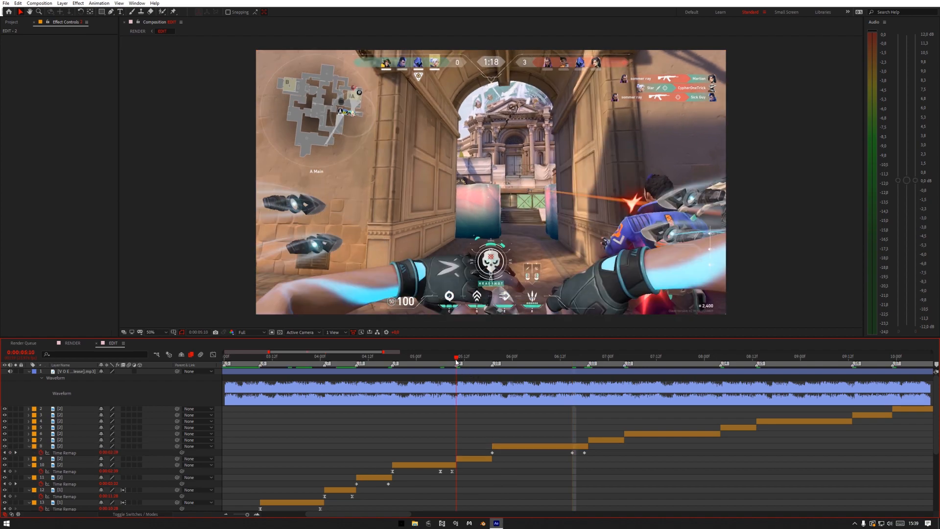
{"action": "left_click", "coordinate": [469, 458]}
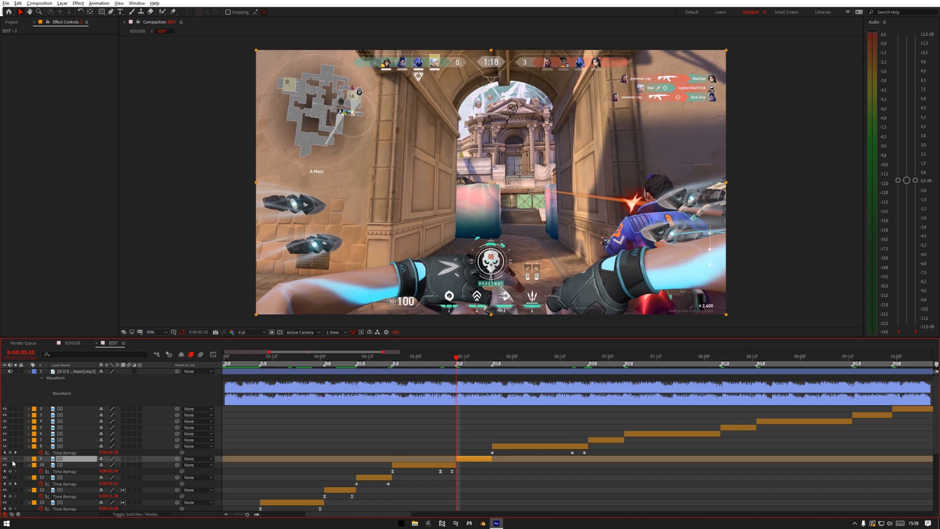
{"action": "key", "text": "ctrl+alt+t"}
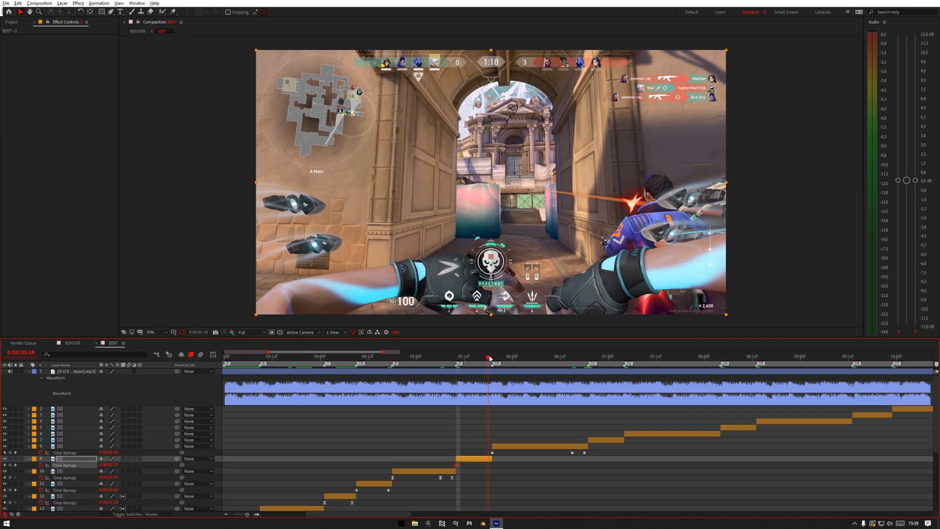
{"action": "left_click", "coordinate": [493, 453]}
{"action": "key", "text": "ctrl+c"}
{"action": "left_click", "coordinate": [487, 459]}
{"action": "key", "text": "ctrl+v"}
Set the pasted ending keyframe back a few source frames and preview the segment from 0:00:05:10 into the next one
{"action": "left_click", "coordinate": [480, 465]}
{"action": "left_click", "coordinate": [476, 460]}
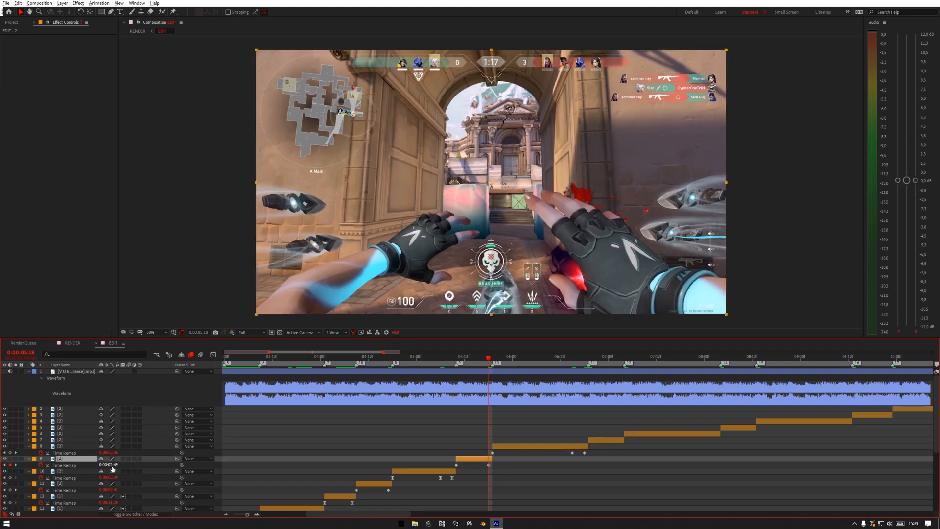
{"action": "left_click_drag", "start_coordinate": [113, 466], "coordinate": [108, 467]}
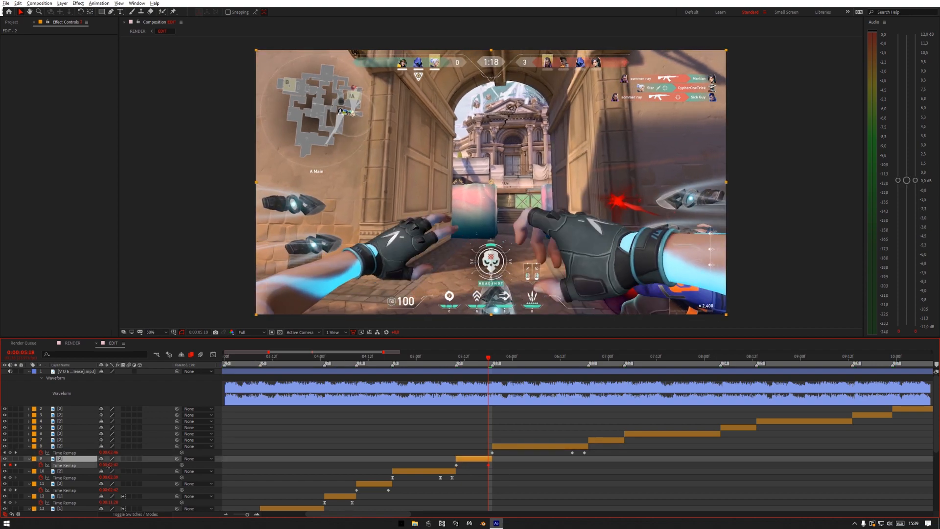
{"action": "left_click", "coordinate": [495, 472]}
{"action": "left_click", "coordinate": [456, 361]}
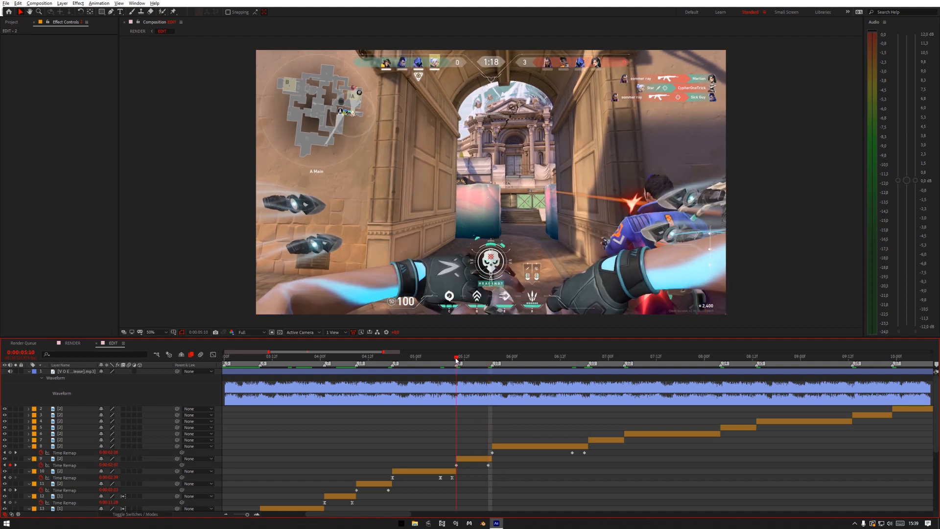
{"action": "key", "text": "space"}
{"action": "key", "text": "space"}
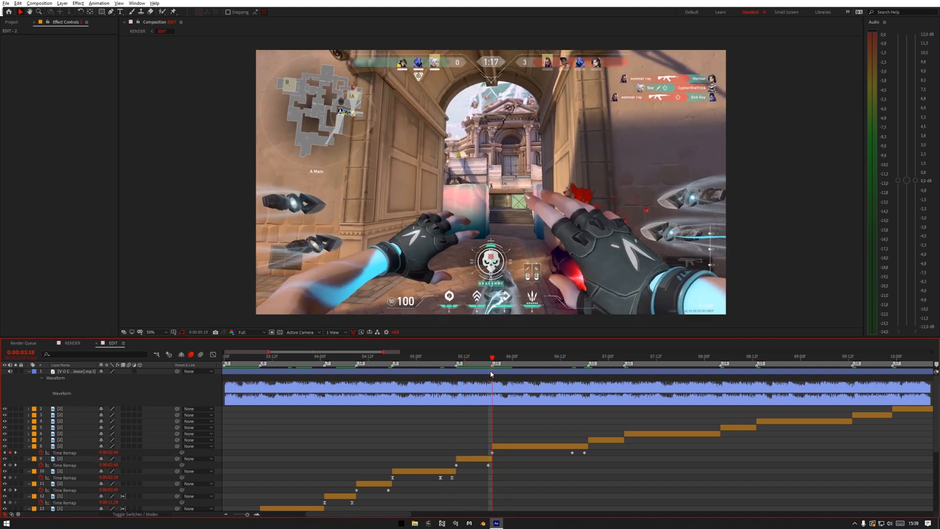
Apply Easy Ease to both Time Remap keyframes of the 0:00:05:10 segment and enable frame blending on all segments from 0:00:05:19 onward
{"action": "left_click_drag", "start_coordinate": [500, 463], "coordinate": [431, 471]}
{"action": "key", "text": "F9"}
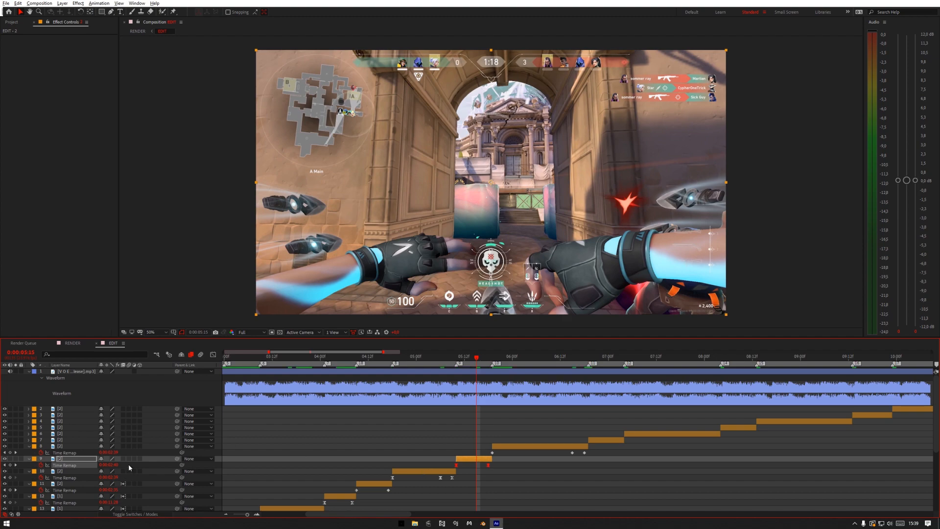
{"action": "left_click", "coordinate": [71, 445]}
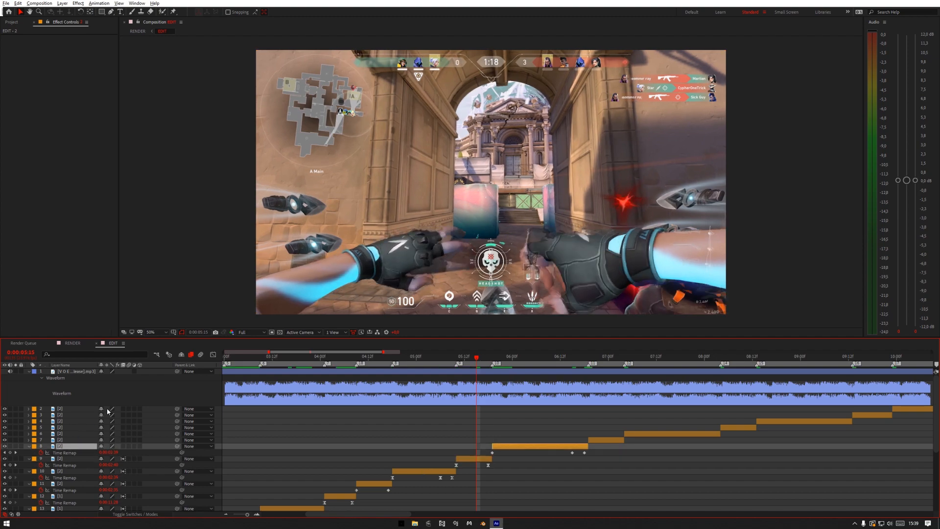
{"action": "left_click", "coordinate": [85, 409], "text": "shift"}
{"action": "left_click", "coordinate": [123, 409]}
{"action": "left_click", "coordinate": [123, 409]}
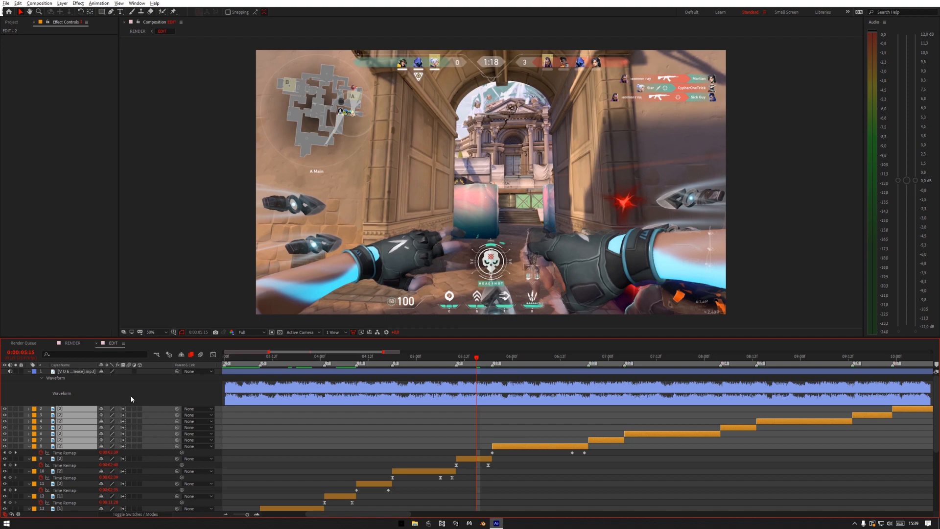
{"action": "left_click", "coordinate": [131, 397]}
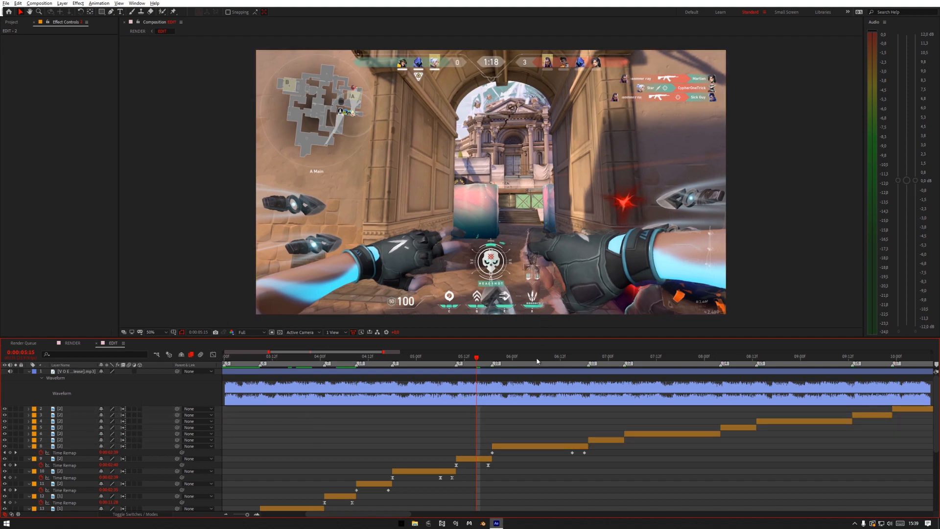
Delete the Time Remap keyframes lying outside the segment that starts at 0:00:05:10, keeping only its two inner ones
{"action": "left_click_drag", "start_coordinate": [440, 359], "coordinate": [476, 359]}
{"action": "left_click", "coordinate": [493, 463]}
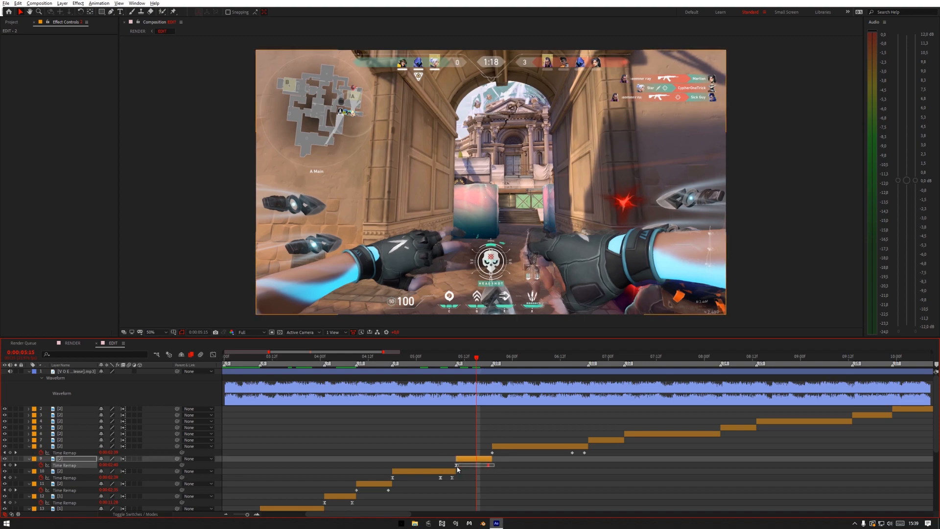
{"action": "key", "text": "shift+F3"}
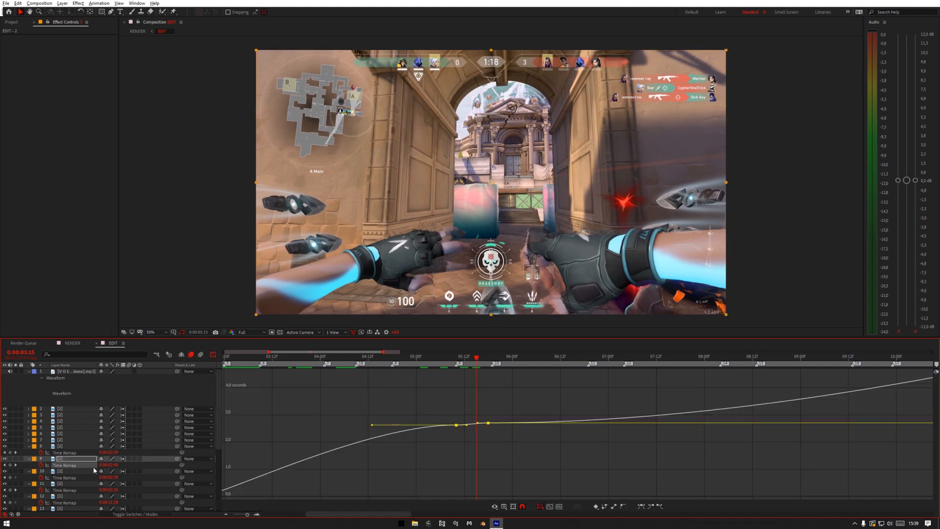
{"action": "left_click_drag", "start_coordinate": [426, 389], "coordinate": [530, 465]}
{"action": "key", "text": "Delete"}
Shape that segment's Time Remap curve with steep handles at both ends and a flatter slope in the middle
{"action": "left_click", "coordinate": [488, 378]}
{"action": "left_click_drag", "start_coordinate": [478, 377], "coordinate": [486, 424]}
{"action": "left_click_drag", "start_coordinate": [467, 490], "coordinate": [463, 413]}
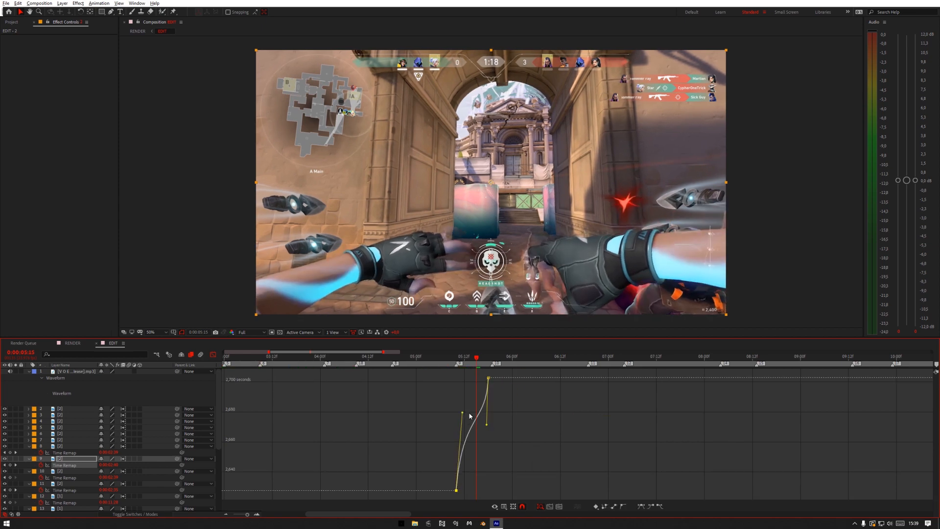
{"action": "left_click", "coordinate": [213, 355]}
Delete the outer Time Remap keyframes of the segment starting at 0:00:05:19, keeping its start, middle and end ones
{"action": "left_click", "coordinate": [510, 358]}
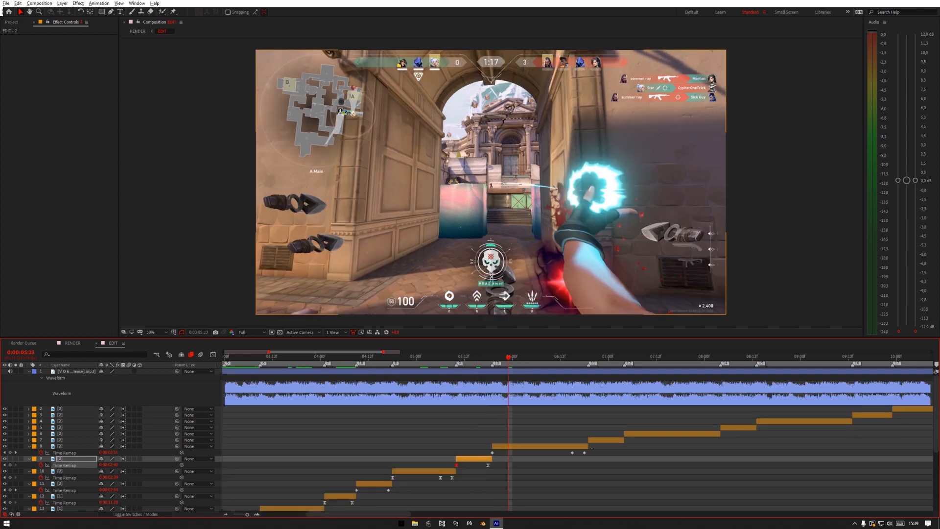
{"action": "left_click", "coordinate": [506, 448]}
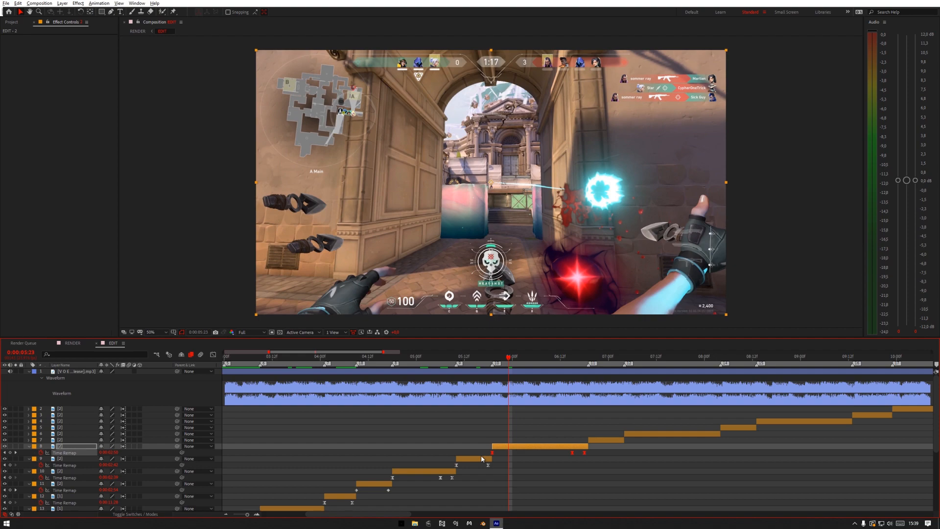
{"action": "left_click", "coordinate": [213, 355]}
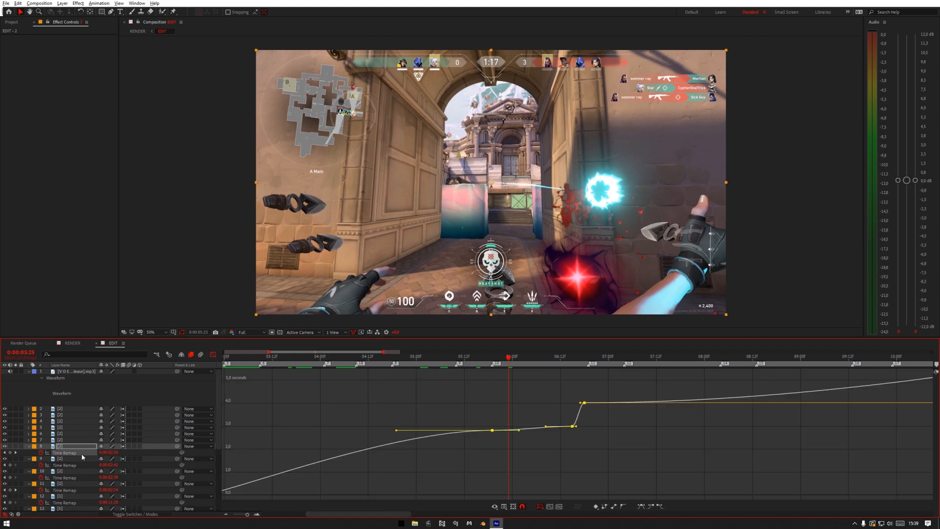
{"action": "left_click_drag", "start_coordinate": [460, 374], "coordinate": [654, 479]}
{"action": "key", "text": "Delete"}
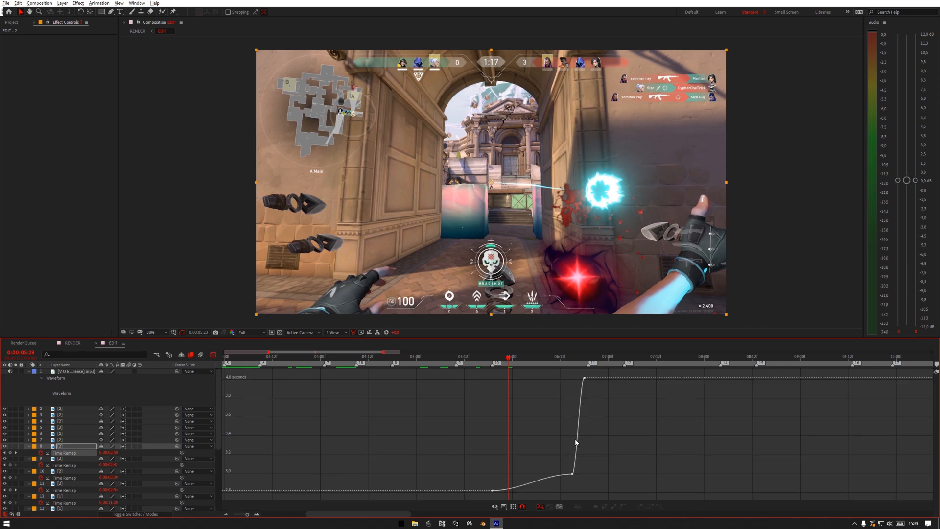
Shape the 0:00:05:19 segment's Time Remap curve to rise quickly at the start and level out toward the middle keyframe
{"action": "double_click", "coordinate": [576, 445]}
{"action": "left_click", "coordinate": [257, 514]}
{"action": "left_click_drag", "start_coordinate": [583, 475], "coordinate": [492, 481]}
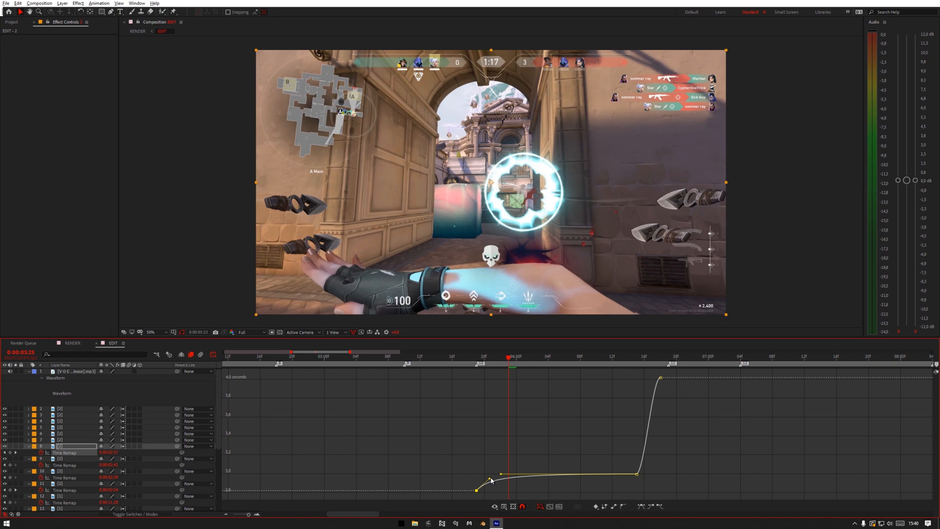
{"action": "key", "text": "shift+F3"}
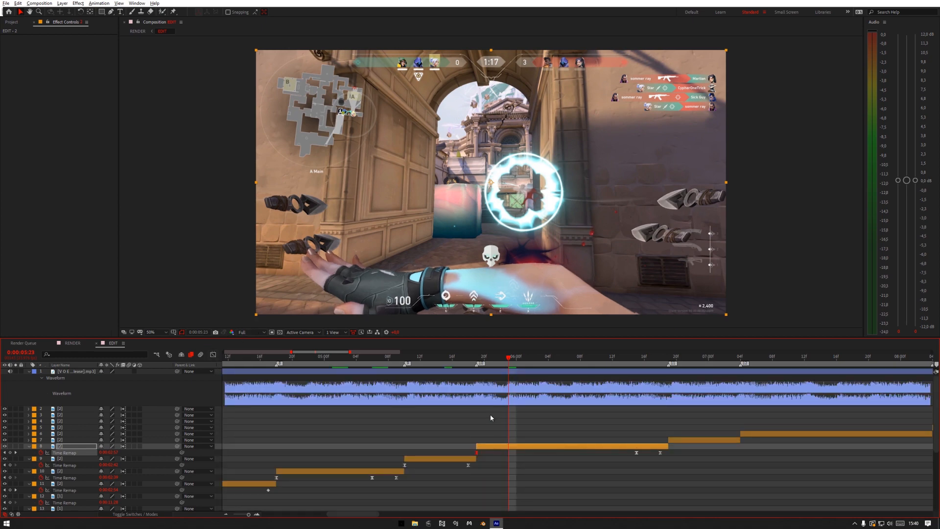
Enable Time Remap on the segment starting at 0:00:06:19 and add an advanced ending keyframe at 0:00:07:03
{"action": "mouse_move", "coordinate": [539, 360]}
{"action": "left_mouse_down"}
{"action": "mouse_move", "coordinate": [742, 378]}
{"action": "mouse_move", "coordinate": [669, 382]}
{"action": "left_mouse_up"}
{"action": "left_click", "coordinate": [679, 441]}
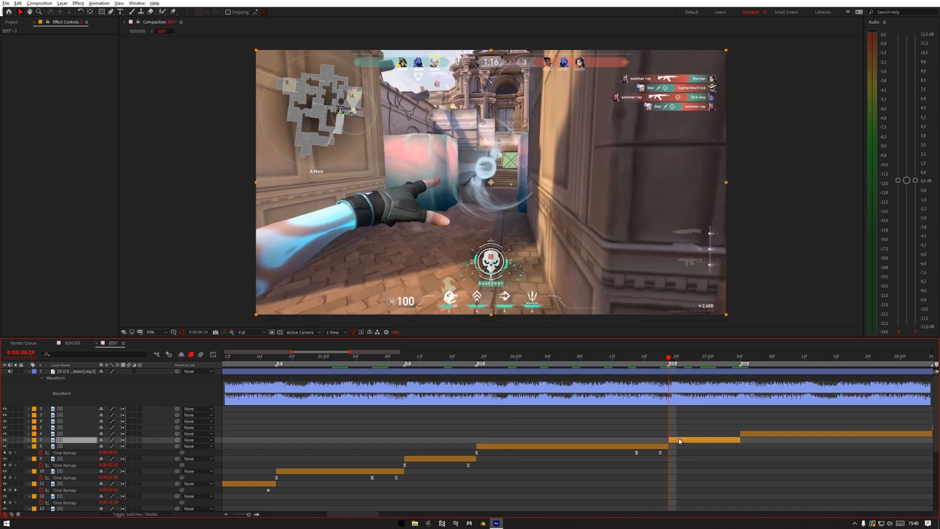
{"action": "key", "text": "ctrl+alt+t"}
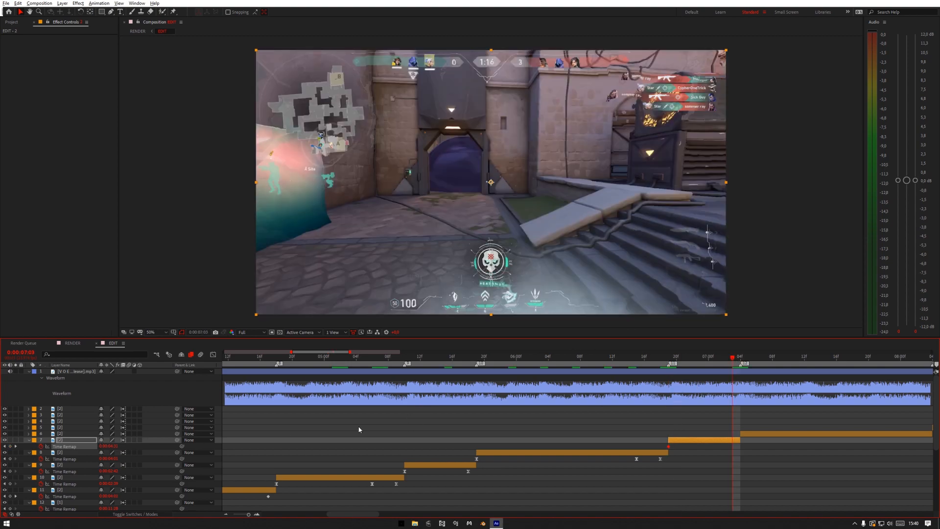
{"action": "left_click_drag", "start_coordinate": [113, 447], "coordinate": [121, 448]}
{"action": "left_click", "coordinate": [817, 478]}
Reveal the remaining segments' keyframes and add an opening Time Remap keyframe at 0:00:07:04, advanced to the enemy in the dark corner
{"action": "key", "text": "Page_Down"}
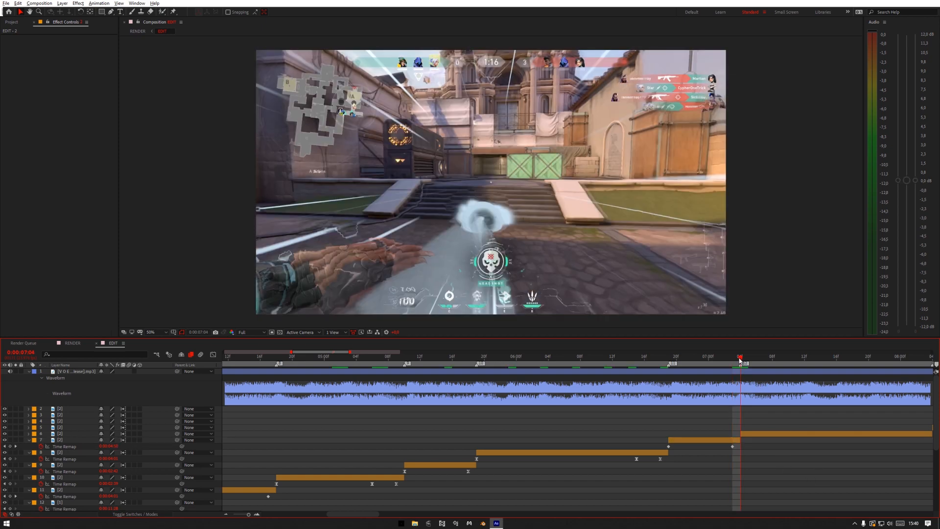
{"action": "left_click", "coordinate": [225, 514]}
{"action": "key", "text": "u"}
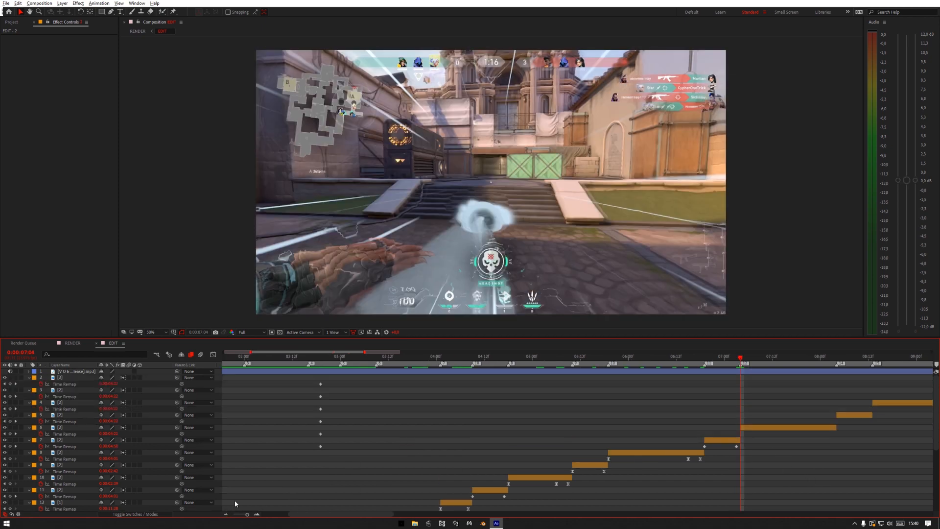
{"action": "left_click", "coordinate": [754, 428]}
{"action": "left_click", "coordinate": [714, 408]}
{"action": "left_click", "coordinate": [764, 427]}
{"action": "left_click", "coordinate": [10, 434]}
{"action": "left_click", "coordinate": [825, 447]}
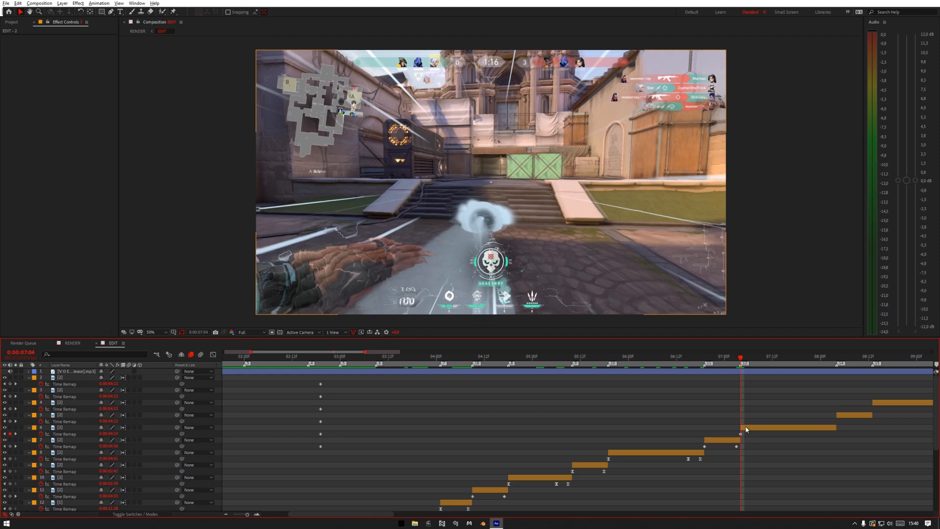
{"action": "left_click", "coordinate": [747, 429]}
{"action": "left_click_drag", "start_coordinate": [109, 434], "coordinate": [152, 434]}
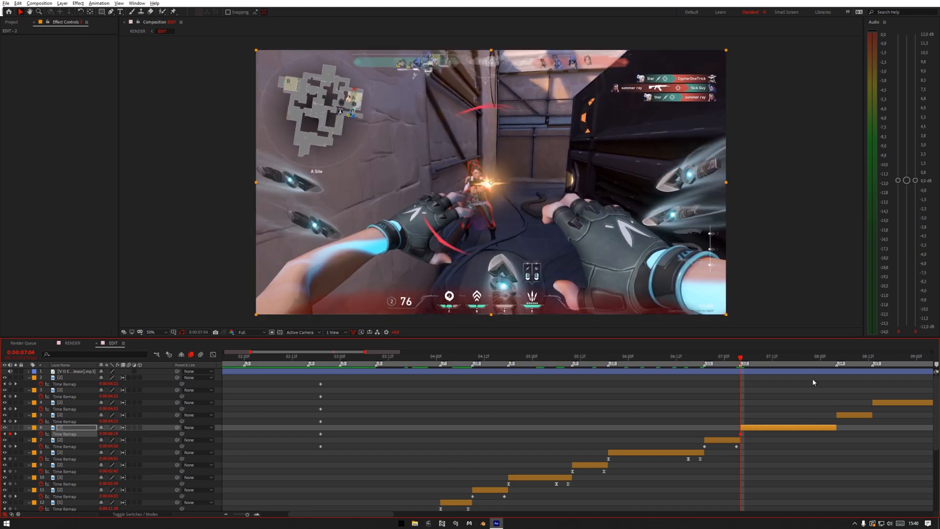
Add an advanced ending Time Remap keyframe at 0:00:08:03 and a middle one at 0:00:08:00 set back to the glowing blasts
{"action": "left_click", "coordinate": [833, 360]}
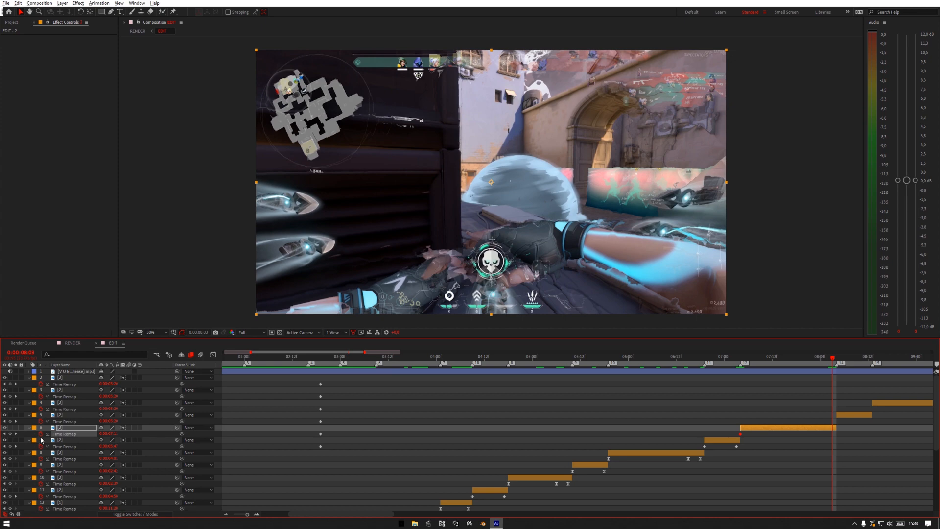
{"action": "left_click_drag", "start_coordinate": [110, 434], "coordinate": [119, 435]}
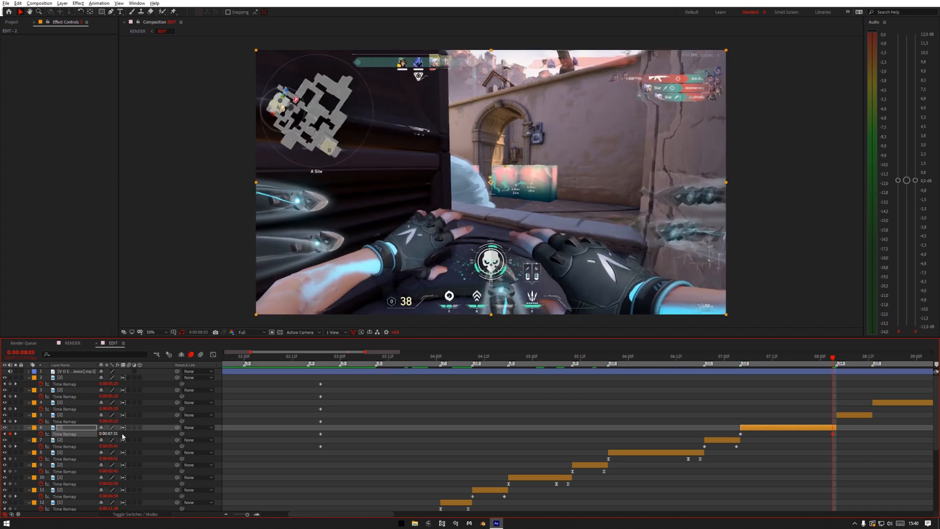
{"action": "key", "text": "Page_Up"}
{"action": "key", "text": "Page_Up"}
{"action": "key", "text": "Page_Up"}
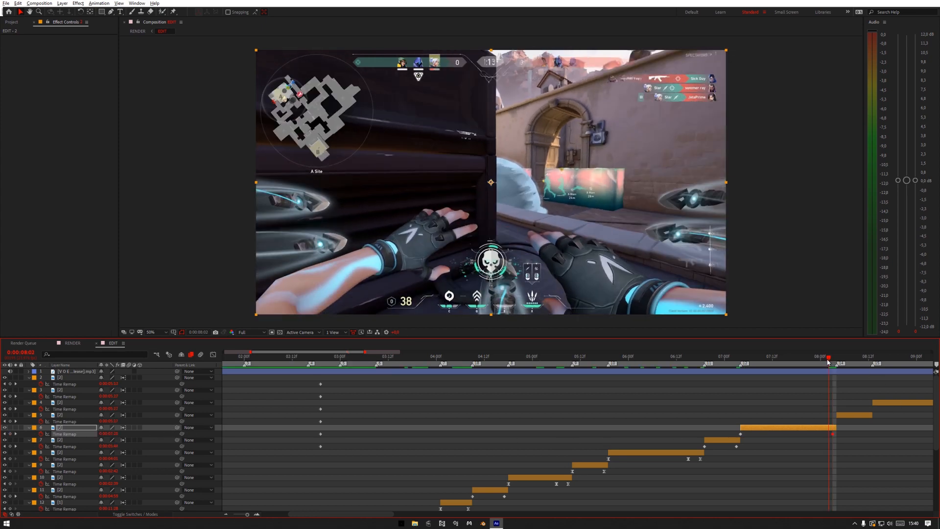
{"action": "mouse_move", "coordinate": [109, 434]}
{"action": "left_mouse_down"}
{"action": "mouse_move", "coordinate": [89, 434]}
{"action": "mouse_move", "coordinate": [101, 440]}
{"action": "left_mouse_up"}
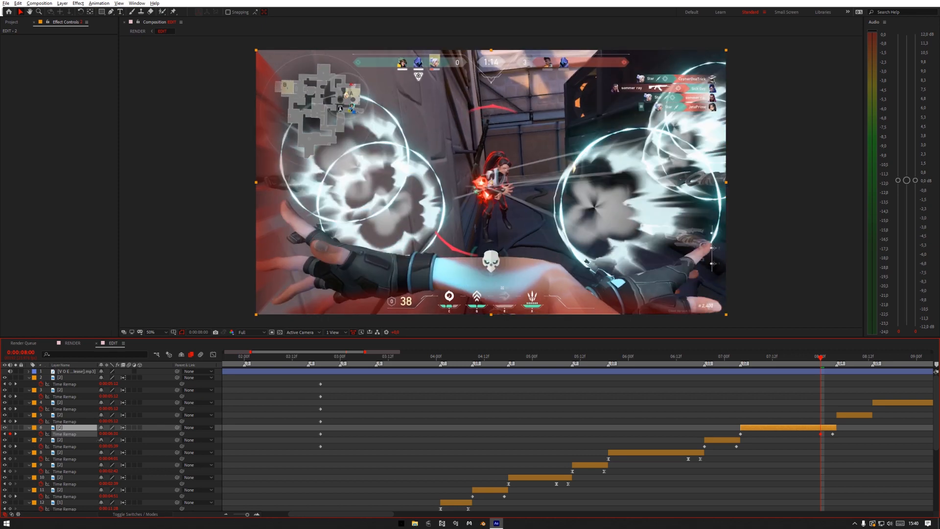
Apply Easy Ease to all Time Remap keyframes of the six segments ending at 0:00:08:03
{"action": "left_click_drag", "start_coordinate": [848, 435], "coordinate": [681, 448]}
{"action": "key", "text": "F9"}
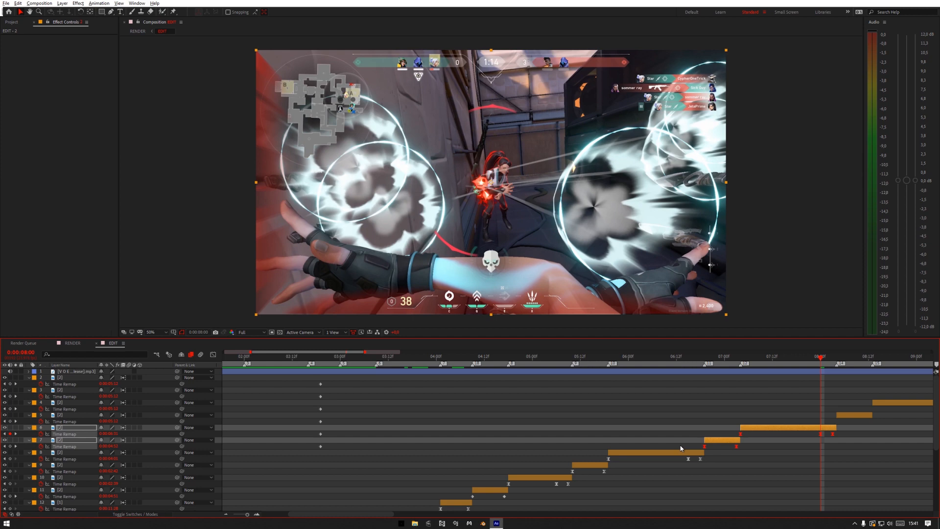
{"action": "left_click", "coordinate": [769, 434]}
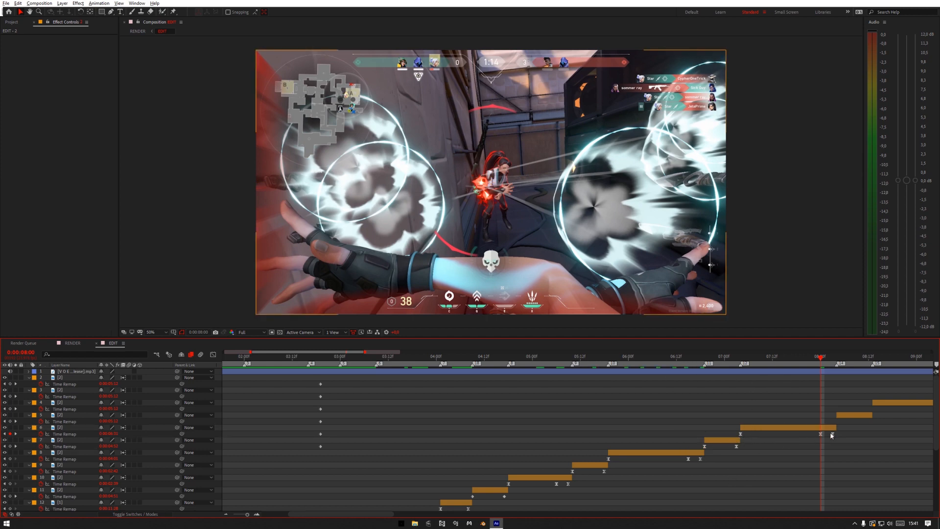
{"action": "left_click_drag", "start_coordinate": [839, 434], "coordinate": [439, 498]}
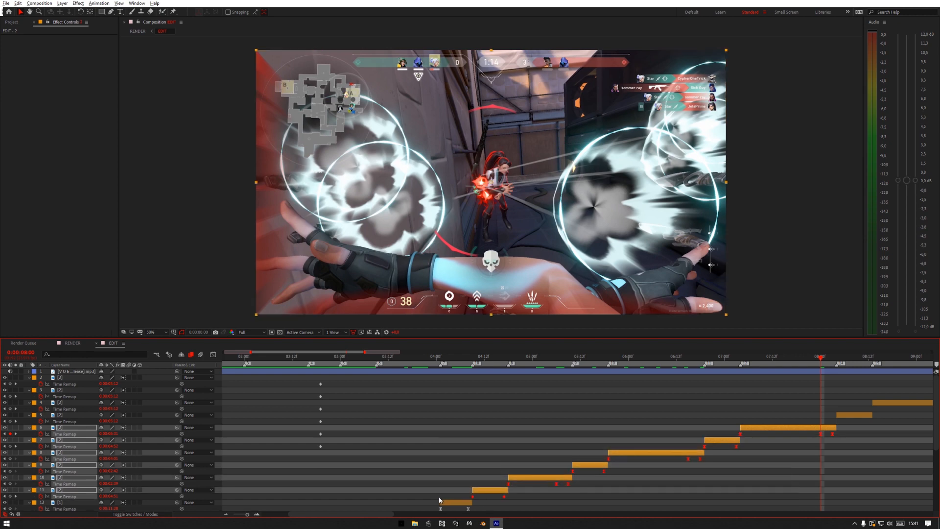
{"action": "left_click", "coordinate": [609, 503]}
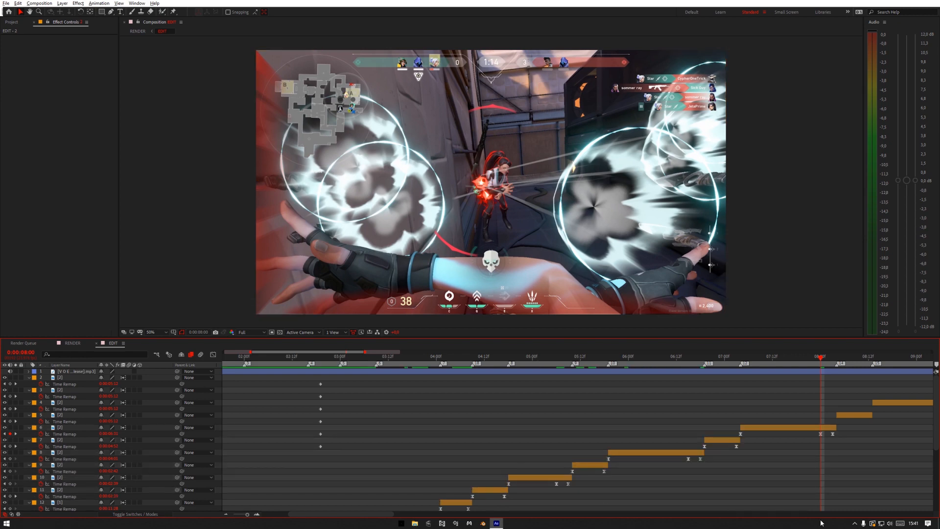
Delete the outer Time Remap keyframes of the segment containing 0:00:04:13, keeping only its start and end ones
{"action": "scroll", "coordinate": [479, 399], "scroll_direction": "down", "scroll_amount": 3}
{"action": "left_click", "coordinate": [489, 358]}
{"action": "left_click_drag", "start_coordinate": [521, 457], "coordinate": [453, 463]}
{"action": "left_click", "coordinate": [214, 354]}
{"action": "left_click", "coordinate": [520, 490]}
{"action": "left_click", "coordinate": [77, 459]}
{"action": "left_click_drag", "start_coordinate": [425, 432], "coordinate": [540, 504]}
{"action": "key", "text": "Delete"}
Steepen both handles of the Time Remap curve on the 0:00:04:13 segment so it is fastest at its two ends
{"action": "left_click", "coordinate": [475, 490]}
{"action": "left_click_drag", "start_coordinate": [484, 491], "coordinate": [475, 410]}
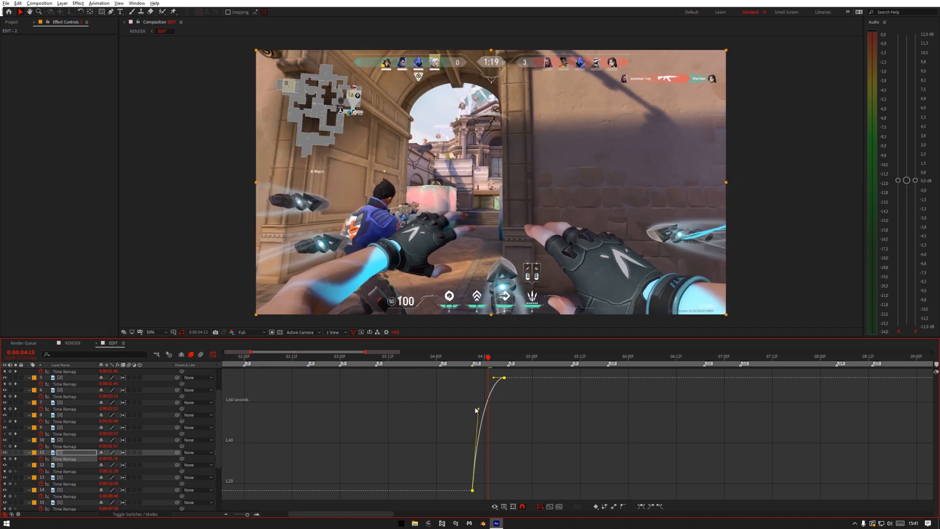
{"action": "left_click_drag", "start_coordinate": [494, 377], "coordinate": [504, 422]}
{"action": "left_click", "coordinate": [213, 354]}
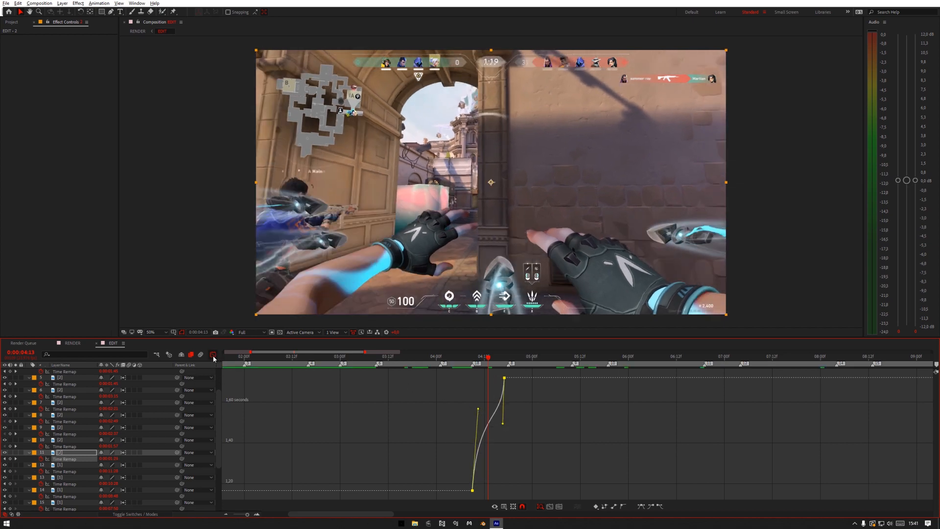
Delete the outer Time Remap keyframes of the segment starting at 0:00:07:04, keeping its start, middle and end ones
{"action": "left_click_drag", "start_coordinate": [356, 515], "coordinate": [393, 516]}
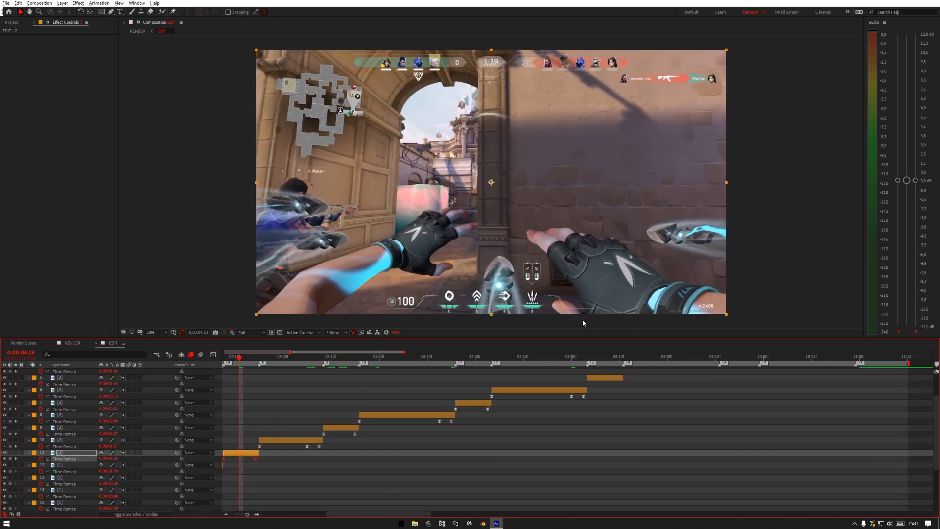
{"action": "scroll", "coordinate": [470, 441], "scroll_direction": "up", "scroll_amount": 1}
{"action": "mouse_move", "coordinate": [532, 359]}
{"action": "left_mouse_down"}
{"action": "mouse_move", "coordinate": [512, 361]}
{"action": "mouse_move", "coordinate": [548, 362]}
{"action": "left_mouse_up"}
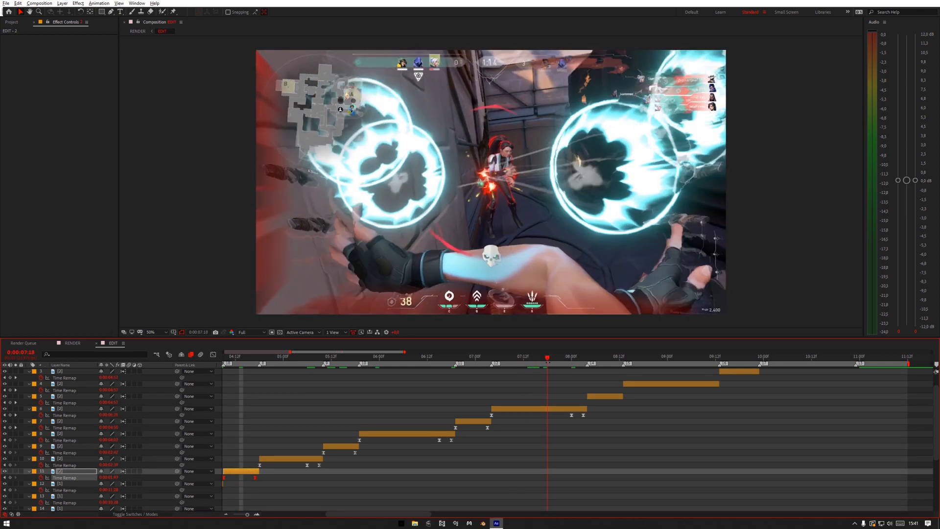
{"action": "left_click_drag", "start_coordinate": [586, 417], "coordinate": [357, 407]}
{"action": "left_click", "coordinate": [213, 354]}
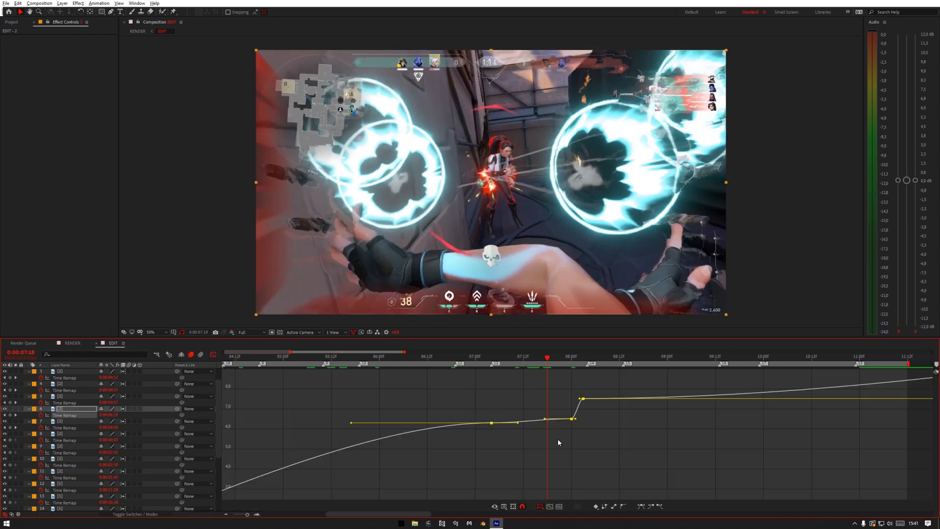
{"action": "left_click", "coordinate": [82, 416]}
{"action": "left_click_drag", "start_coordinate": [627, 452], "coordinate": [462, 370]}
{"action": "key", "text": "Delete"}
Shape the 0:00:07:04 segment's Time Remap curve with a steep start that levels out toward the middle keyframe
{"action": "left_click", "coordinate": [572, 472]}
{"action": "left_click_drag", "start_coordinate": [545, 473], "coordinate": [496, 476]}
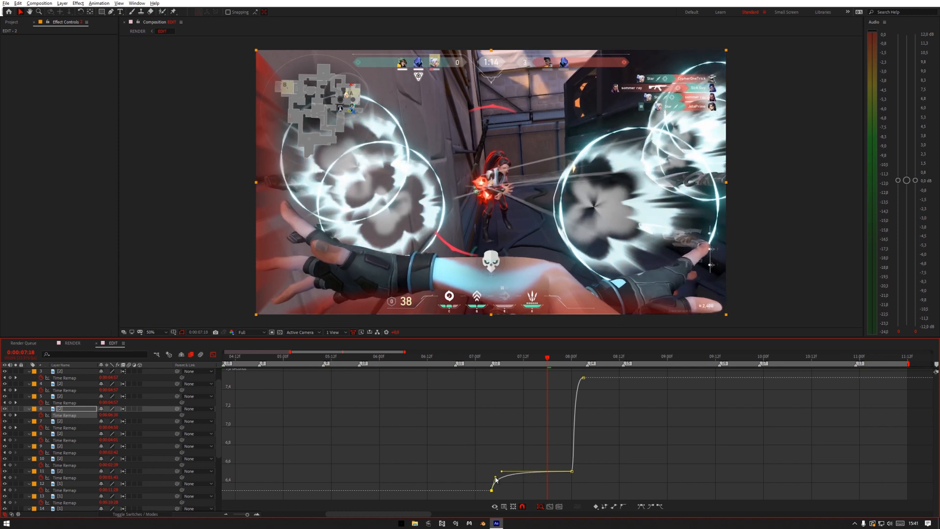
{"action": "left_click", "coordinate": [212, 356]}
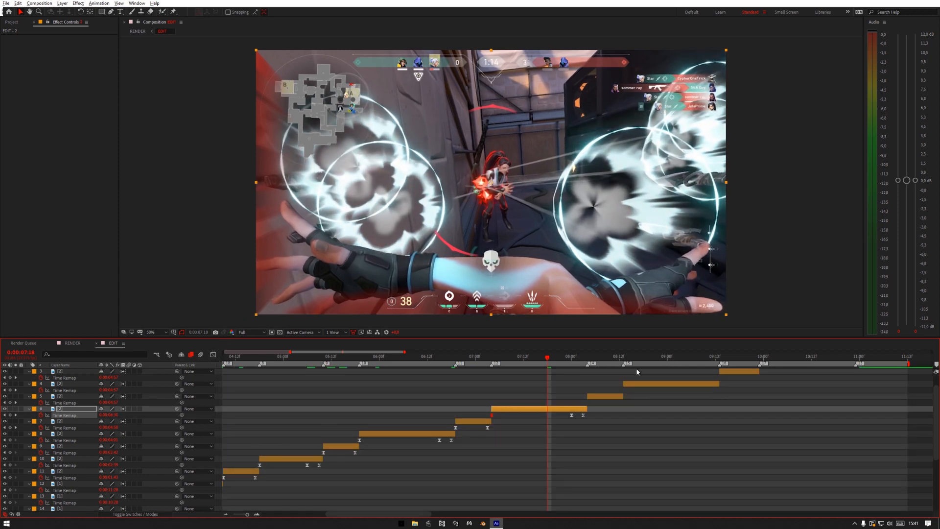
Paste the previous segment's ending Time Remap keyframe into the segment starting at 0:00:08:04 and advance its source time
{"action": "left_click", "coordinate": [588, 362]}
{"action": "left_click", "coordinate": [613, 395]}
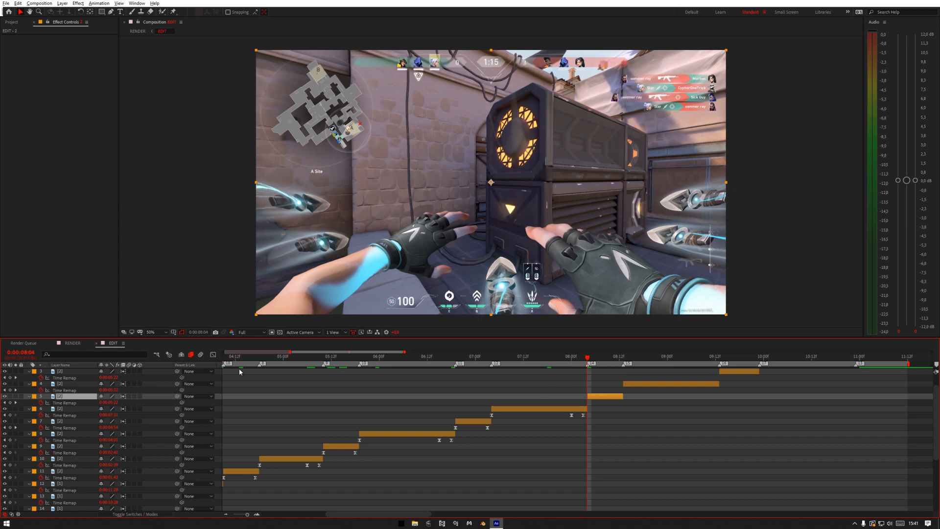
{"action": "key", "text": "u"}
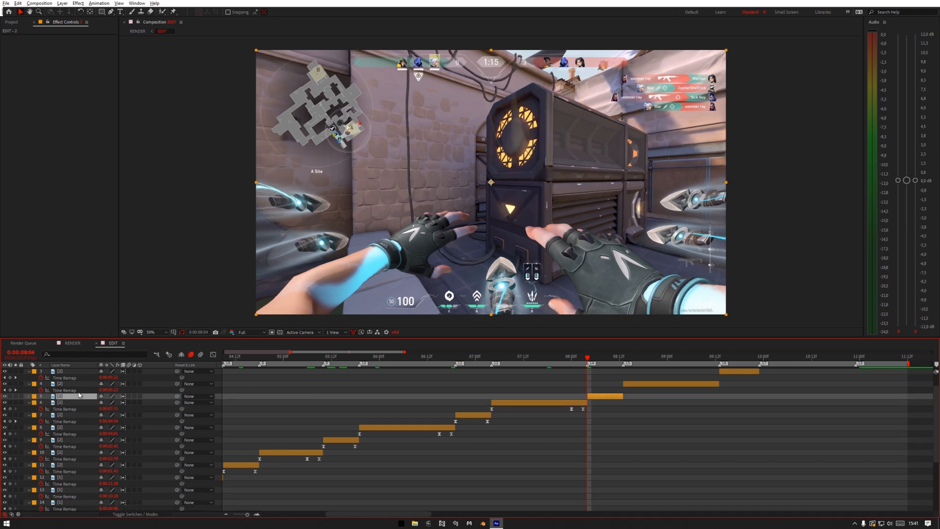
{"action": "key", "text": "u"}
{"action": "left_click", "coordinate": [583, 416]}
{"action": "key", "text": "ctrl+c"}
{"action": "left_click", "coordinate": [602, 396]}
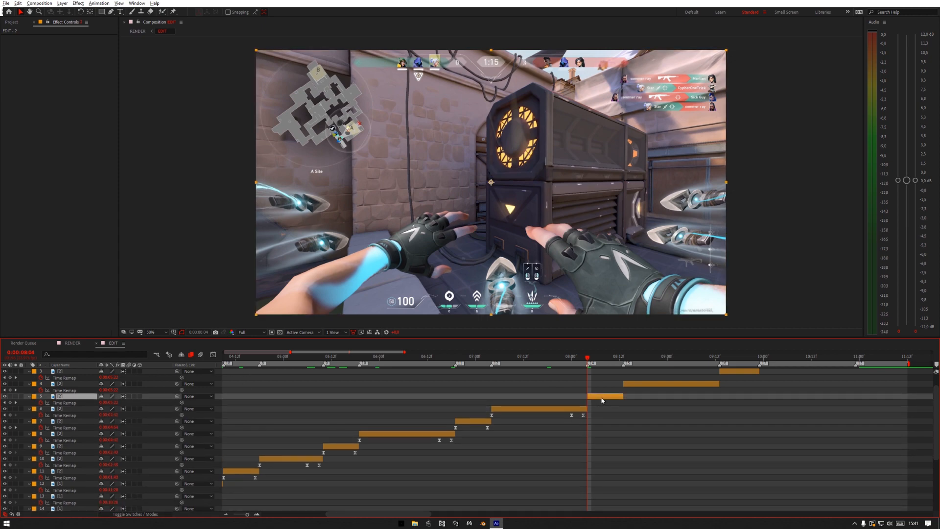
{"action": "key", "text": "ctrl+v"}
{"action": "left_click_drag", "start_coordinate": [119, 405], "coordinate": [252, 429]}
Add an ending Time Remap keyframe at 0:00:08:12 to that segment, advanced further into the clip
{"action": "left_click_drag", "start_coordinate": [616, 362], "coordinate": [620, 362]}
{"action": "left_click", "coordinate": [618, 396]}
{"action": "left_click_drag", "start_coordinate": [108, 402], "coordinate": [146, 408]}
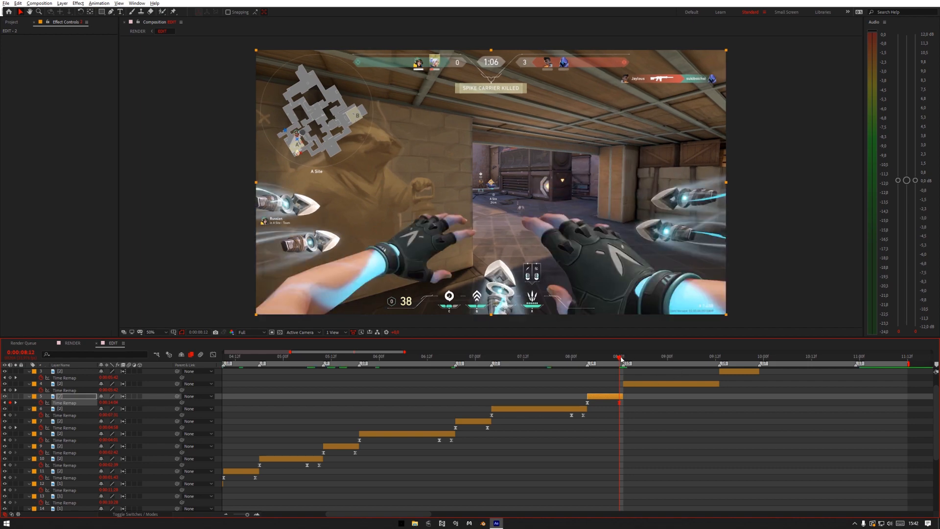
Paste the previous ending Time Remap keyframe into the segment starting at 0:00:08:13 and add an ending keyframe at 0:00:09:12, advanced further into the clip
{"action": "left_click", "coordinate": [623, 358]}
{"action": "left_click", "coordinate": [633, 385]}
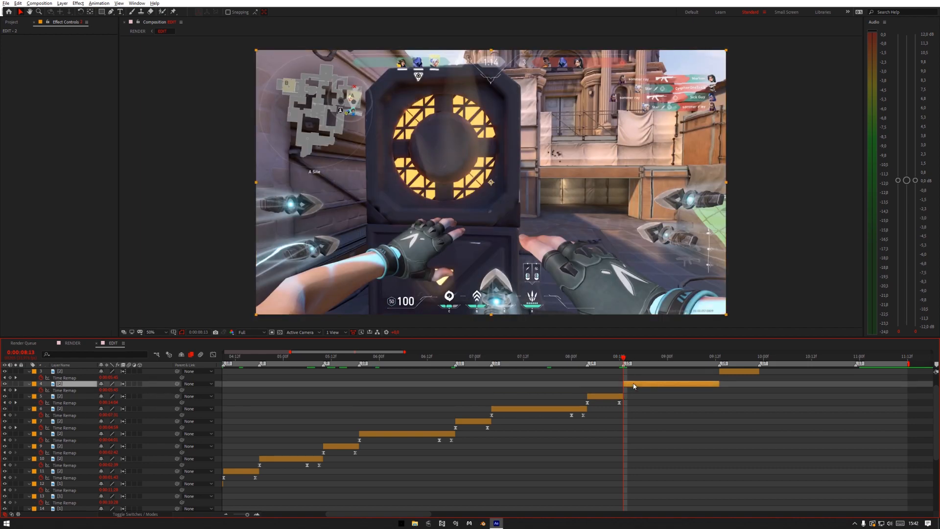
{"action": "scroll", "coordinate": [635, 389], "scroll_direction": "up", "scroll_amount": 2}
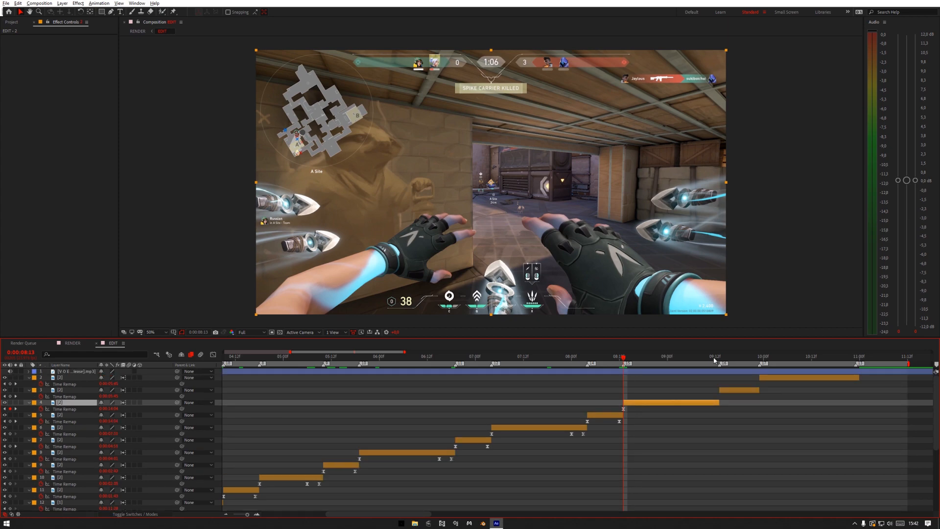
{"action": "left_click", "coordinate": [715, 358]}
{"action": "left_click_drag", "start_coordinate": [107, 409], "coordinate": [119, 409]}
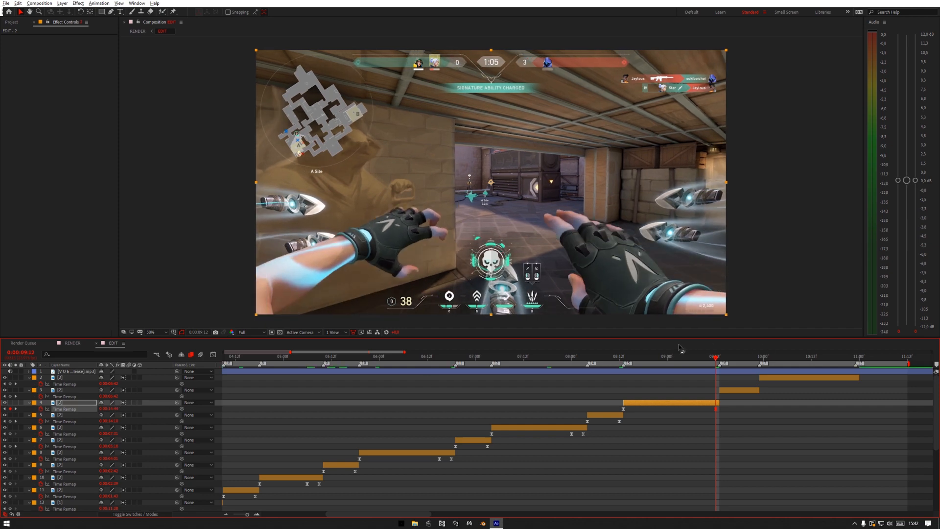
Add a middle Time Remap keyframe to that segment at 0:00:09:09 and roll its source time back to the start of the throw
{"action": "left_click_drag", "start_coordinate": [714, 363], "coordinate": [705, 366]}
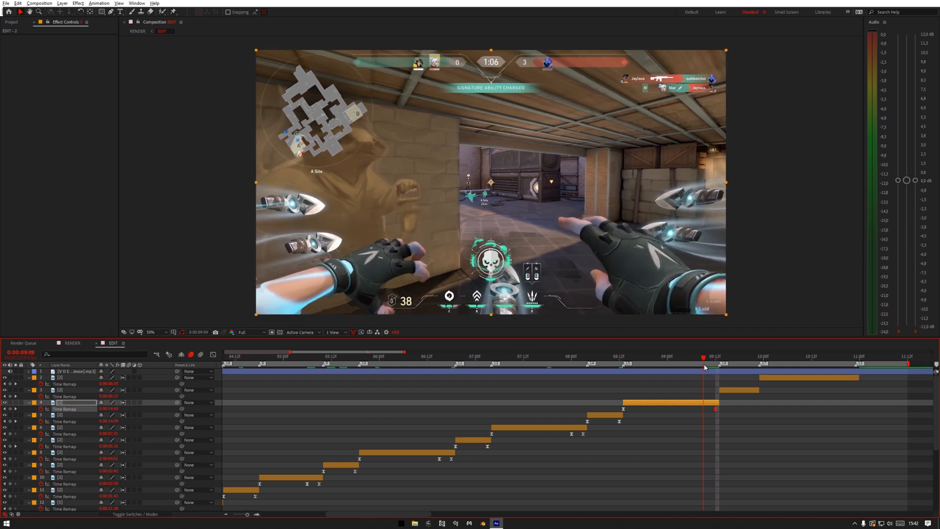
{"action": "left_click", "coordinate": [703, 403]}
{"action": "mouse_move", "coordinate": [110, 409]}
{"action": "left_mouse_down"}
{"action": "mouse_move", "coordinate": [101, 415]}
{"action": "mouse_move", "coordinate": [111, 410]}
{"action": "left_mouse_up"}
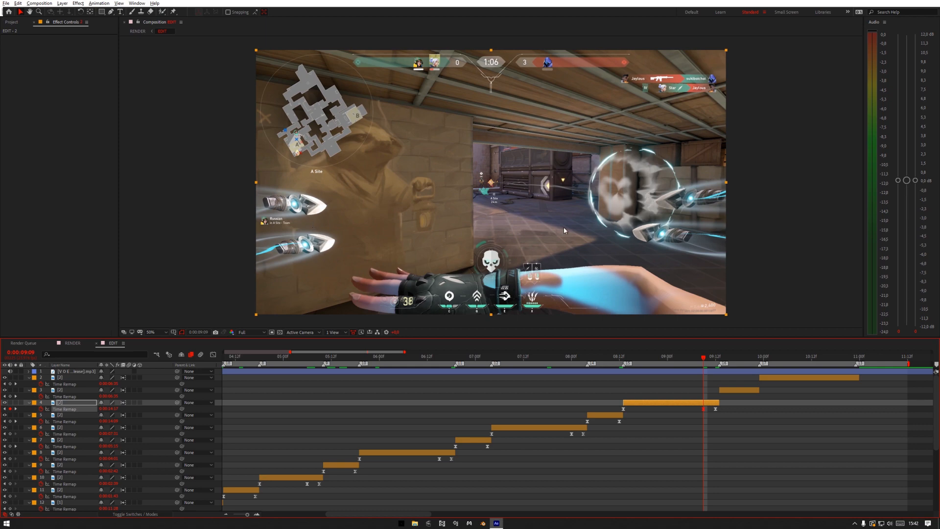
Delete the outer Time Remap keyframes of the segment starting at 0:00:08:13, keeping its start, middle and end ones
{"action": "left_click_drag", "start_coordinate": [730, 416], "coordinate": [631, 414]}
{"action": "left_click", "coordinate": [213, 354]}
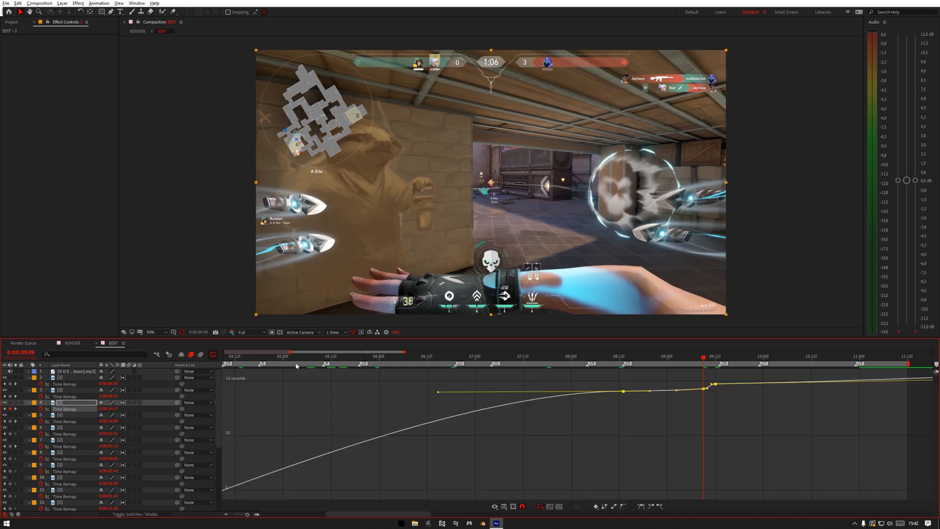
{"action": "left_click", "coordinate": [694, 422]}
{"action": "key", "text": "Delete"}
Shape the 0:00:08:13 segment's Time Remap curve with a steep start that levels out toward the middle keyframe
{"action": "left_click", "coordinate": [704, 453]}
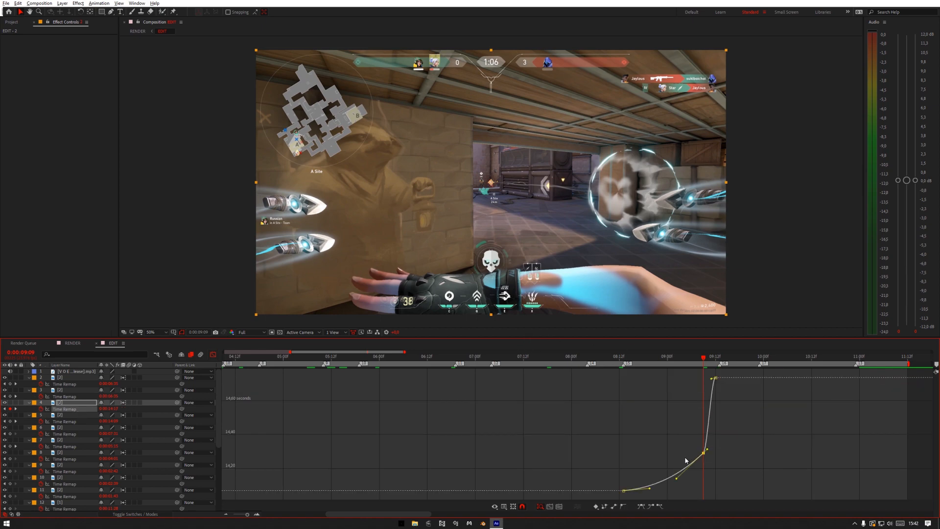
{"action": "left_click_drag", "start_coordinate": [677, 478], "coordinate": [637, 453]}
{"action": "left_click_drag", "start_coordinate": [651, 489], "coordinate": [626, 461]}
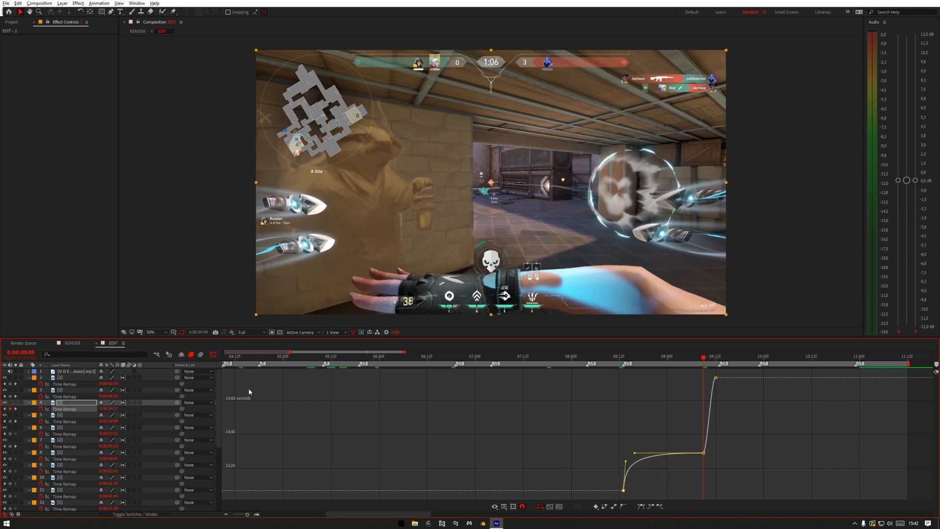
{"action": "left_click", "coordinate": [214, 355]}
Delete the outer Time Remap keyframes of the segment starting at 0:00:08:04, keeping only its start and end ones
{"action": "left_click_drag", "start_coordinate": [638, 428], "coordinate": [580, 417]}
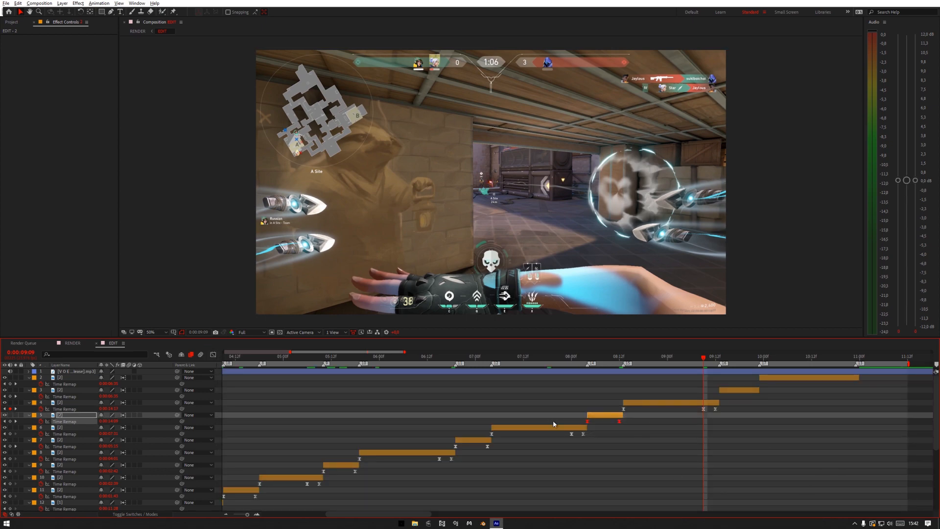
{"action": "left_click", "coordinate": [213, 354]}
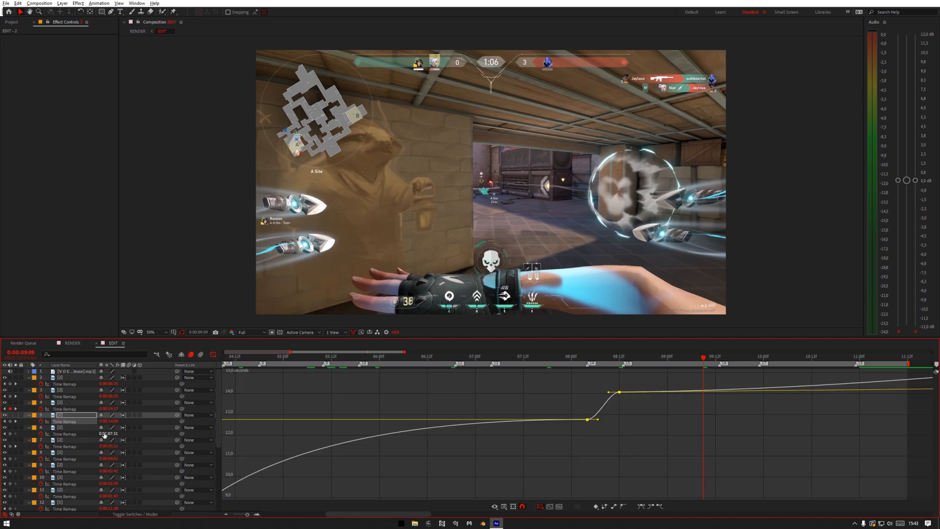
{"action": "left_click_drag", "start_coordinate": [678, 462], "coordinate": [558, 380], "text": "shift"}
{"action": "key", "text": "Delete"}
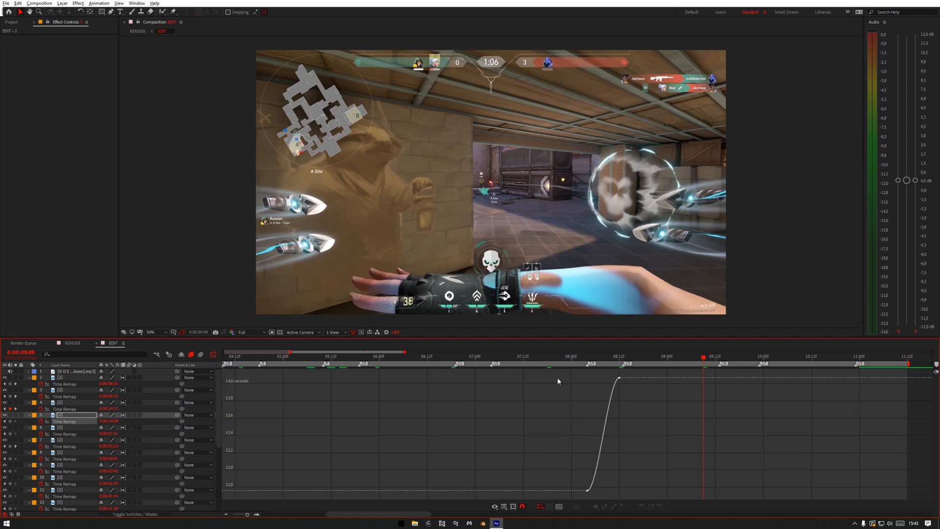
Shape the 0:00:08:04 segment's Time Remap curve to be steep at both ends and flatter in the middle
{"action": "left_click", "coordinate": [258, 514]}
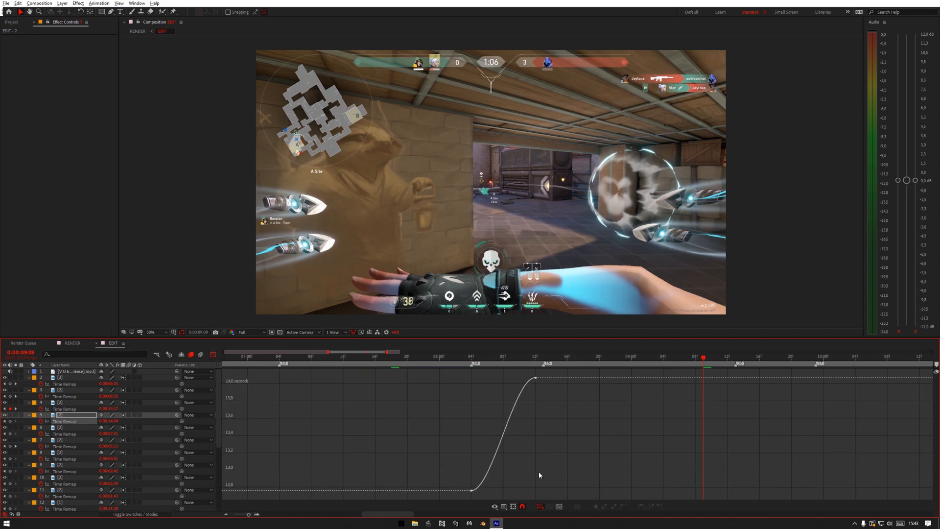
{"action": "left_click", "coordinate": [472, 490]}
{"action": "left_click_drag", "start_coordinate": [493, 490], "coordinate": [485, 407]}
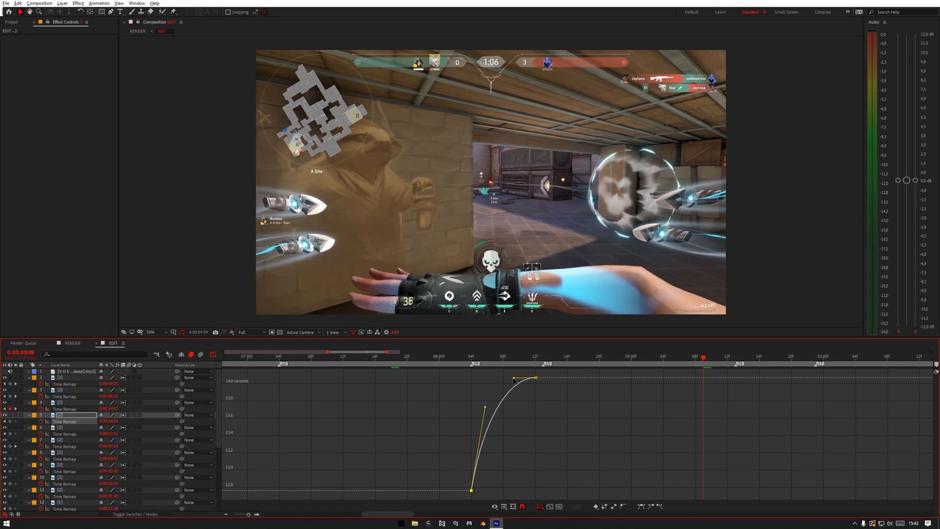
{"action": "left_click_drag", "start_coordinate": [513, 396], "coordinate": [527, 436]}
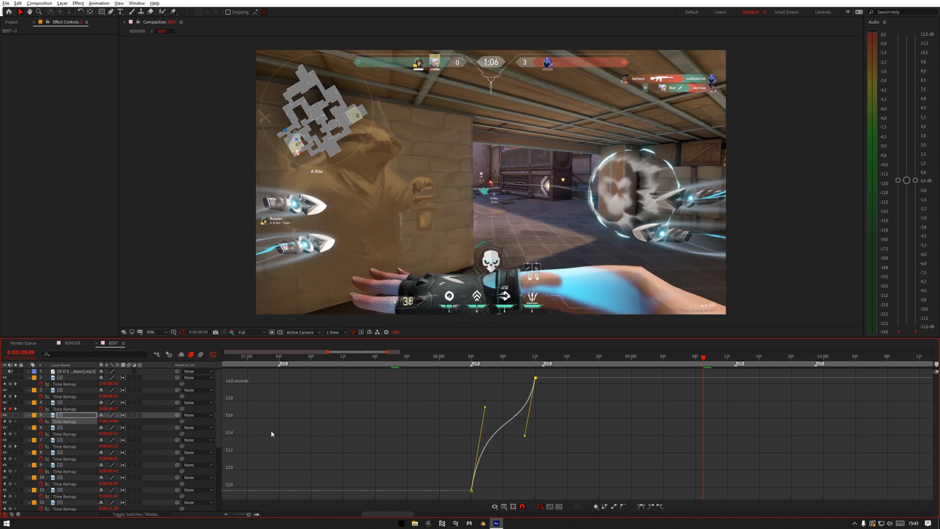
{"action": "left_click", "coordinate": [213, 354]}
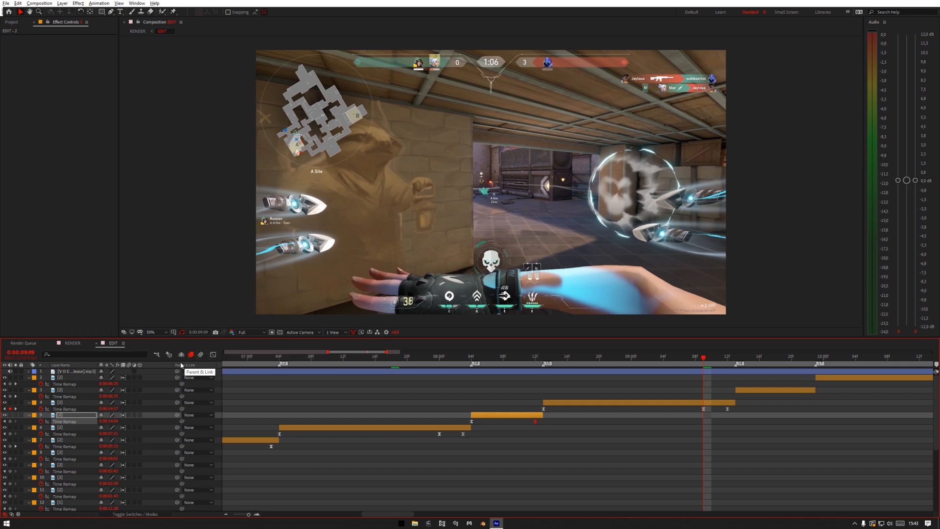
Check the Time Remap curves of the segments starting at 0:00:08:13 and 0:00:08:04
{"action": "left_click_drag", "start_coordinate": [734, 416], "coordinate": [501, 401]}
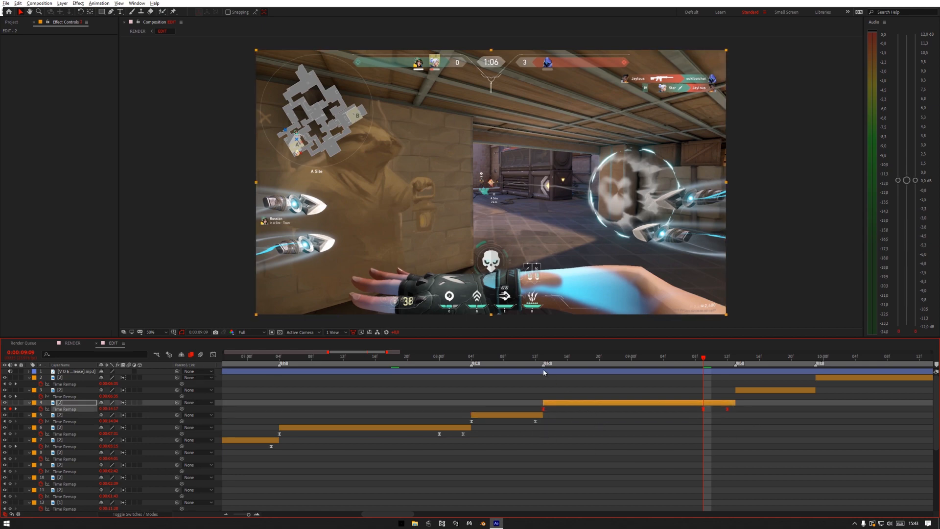
{"action": "left_click", "coordinate": [213, 355]}
{"action": "left_click", "coordinate": [213, 354]}
{"action": "left_click_drag", "start_coordinate": [558, 418], "coordinate": [464, 427]}
{"action": "left_click", "coordinate": [213, 355]}
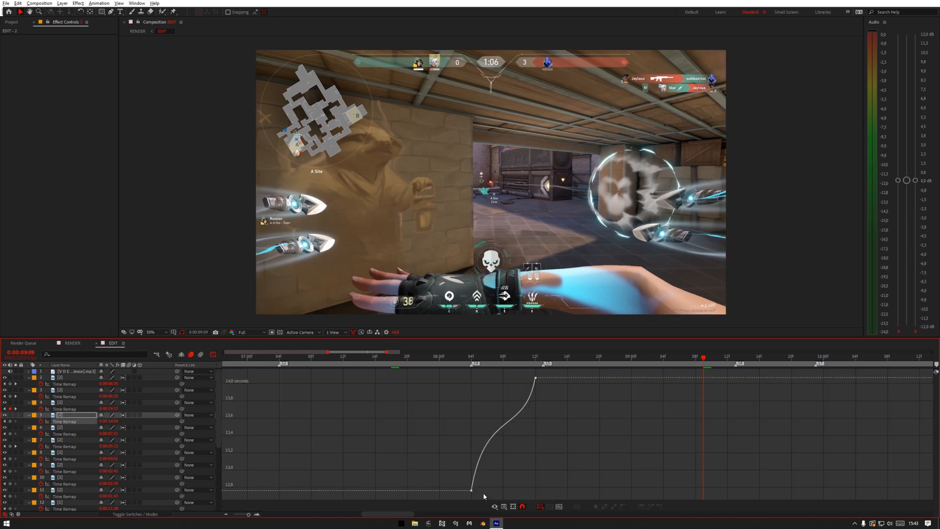
{"action": "left_click", "coordinate": [214, 355]}
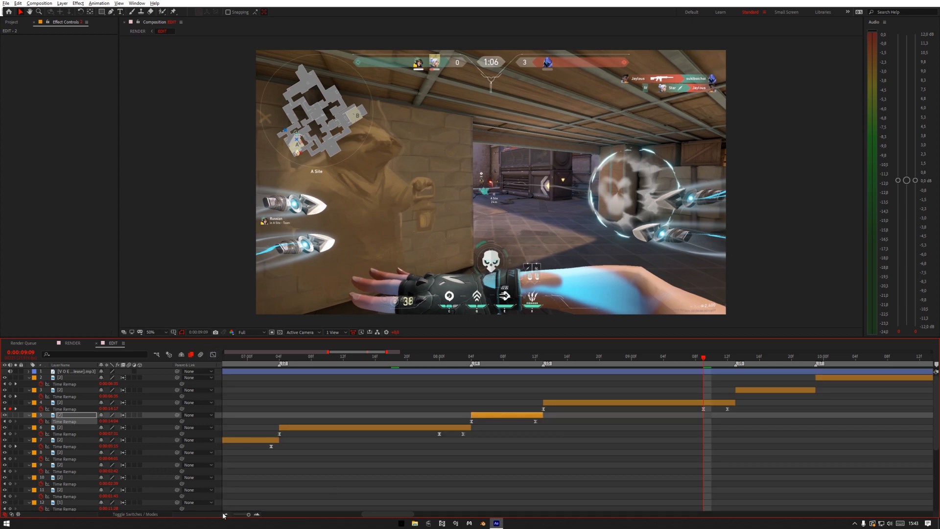
Copy the 0:00:08:13 segment's ending Time Remap keyframe and paste it into the segment starting at 0:00:09:13
{"action": "left_click", "coordinate": [224, 514]}
{"action": "left_click", "coordinate": [720, 358]}
{"action": "left_click", "coordinate": [728, 390]}
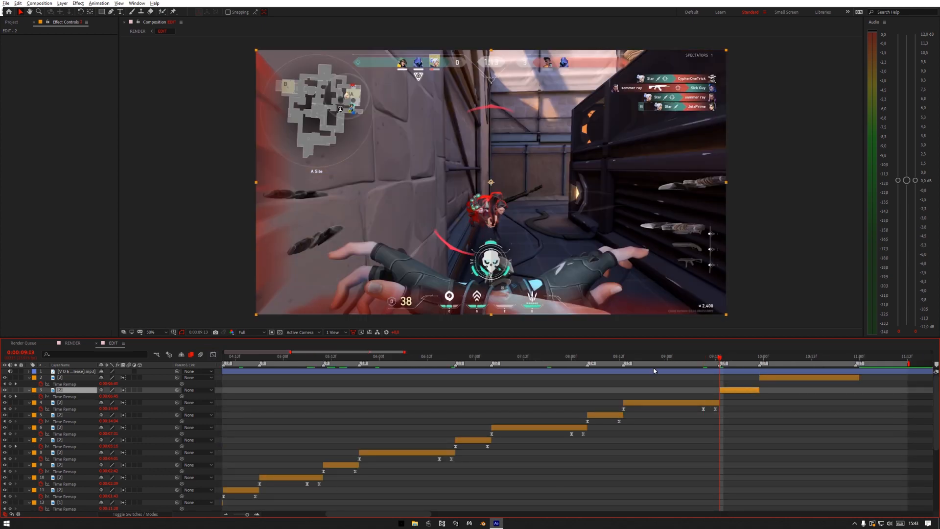
{"action": "left_click", "coordinate": [716, 409]}
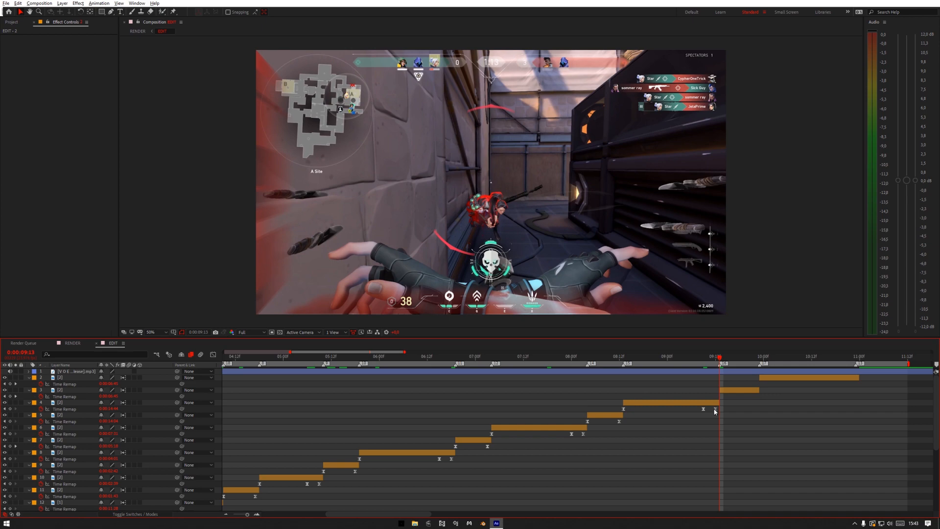
{"action": "left_click", "coordinate": [716, 409]}
{"action": "key", "text": "ctrl+c"}
{"action": "left_click", "coordinate": [739, 391]}
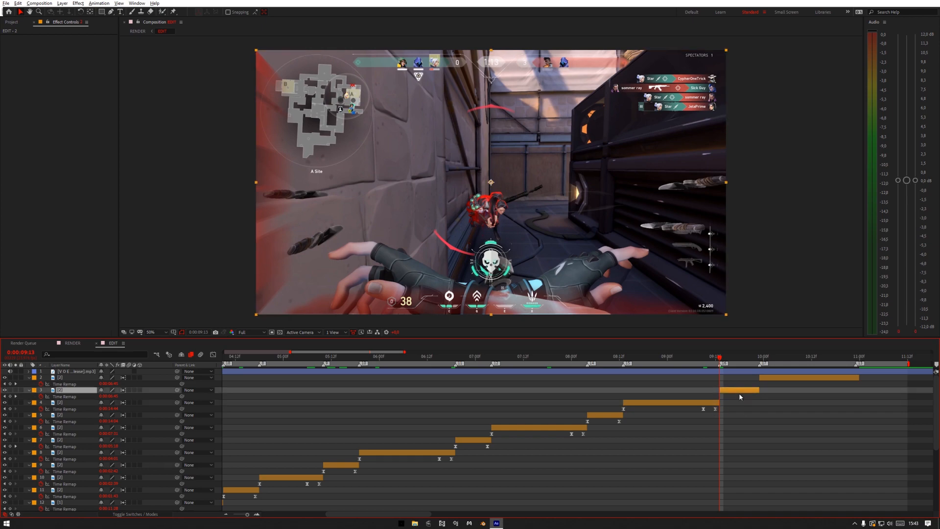
{"action": "key", "text": "ctrl+v"}
Advance the source time of the Time Remap keyframe at 0:00:09:13
{"action": "left_click", "coordinate": [737, 399]}
{"action": "left_click", "coordinate": [730, 390]}
{"action": "left_click_drag", "start_coordinate": [756, 358], "coordinate": [719, 367]}
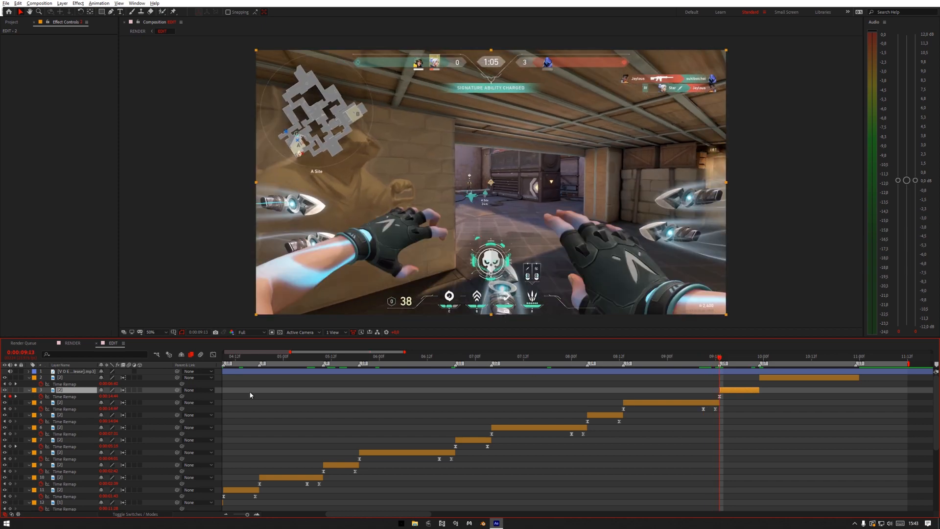
{"action": "left_click_drag", "start_coordinate": [110, 396], "coordinate": [120, 397]}
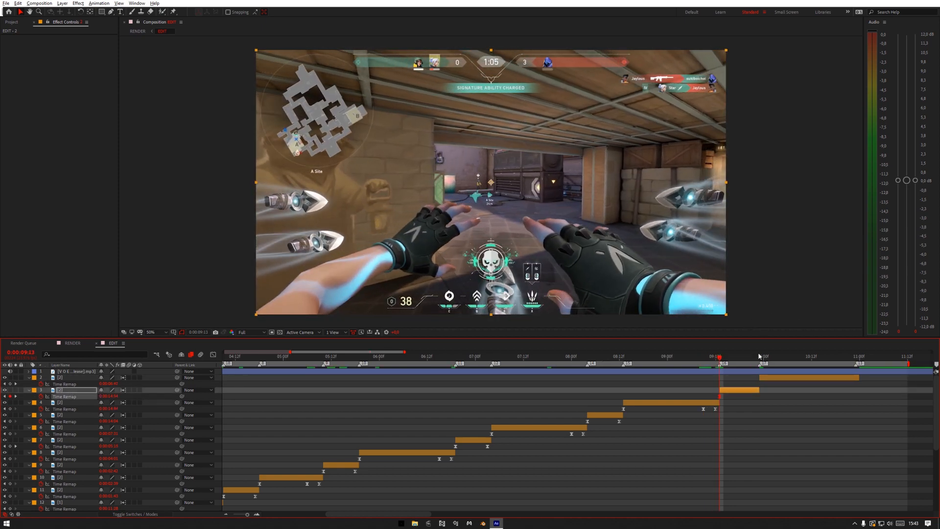
Add an ending Time Remap keyframe at 0:00:09:22 to that segment, advanced further into the clip
{"action": "left_click", "coordinate": [756, 357]}
{"action": "left_click", "coordinate": [71, 392]}
{"action": "left_click_drag", "start_coordinate": [110, 396], "coordinate": [133, 398]}
Delete the outer Time Remap keyframes of the segment starting at 0:00:09:13, keeping only its start and end ones
{"action": "left_click_drag", "start_coordinate": [769, 390], "coordinate": [693, 403]}
{"action": "key", "text": "shift+F3"}
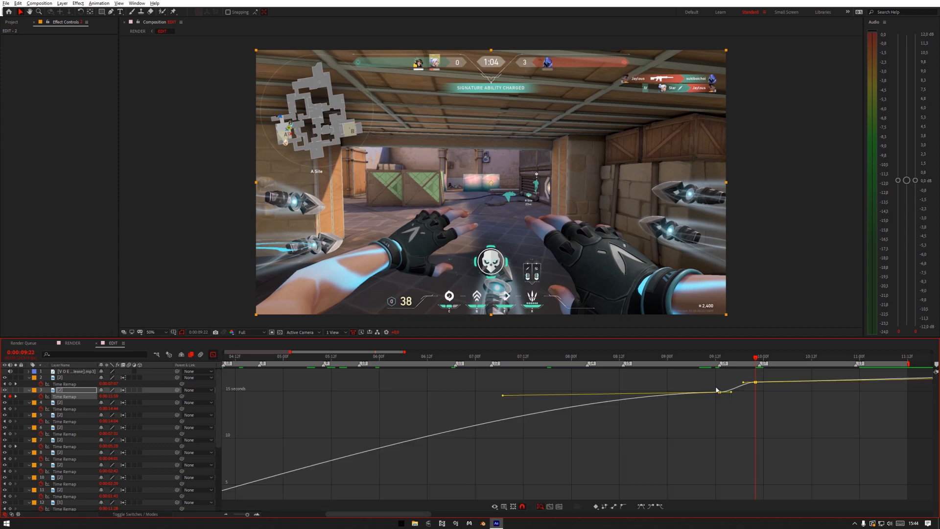
{"action": "left_click_drag", "start_coordinate": [822, 445], "coordinate": [684, 357]}
{"action": "key", "text": "Delete"}
Shape the 0:00:09:13 segment's Time Remap curve to be steep at both ends and flatter in the middle
{"action": "left_click", "coordinate": [257, 515]}
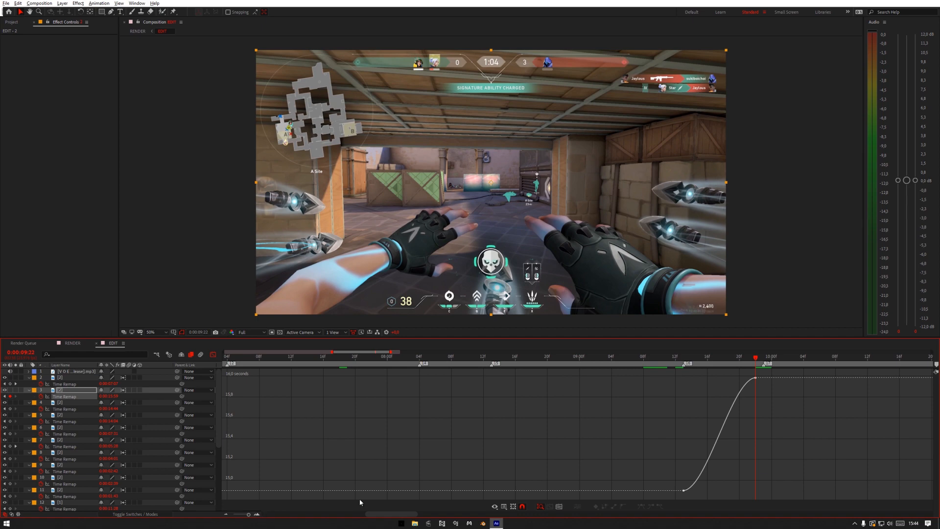
{"action": "left_click", "coordinate": [695, 487]}
{"action": "left_click_drag", "start_coordinate": [708, 490], "coordinate": [692, 411]}
{"action": "left_click_drag", "start_coordinate": [731, 380], "coordinate": [745, 432]}
{"action": "key", "text": "shift+F3"}
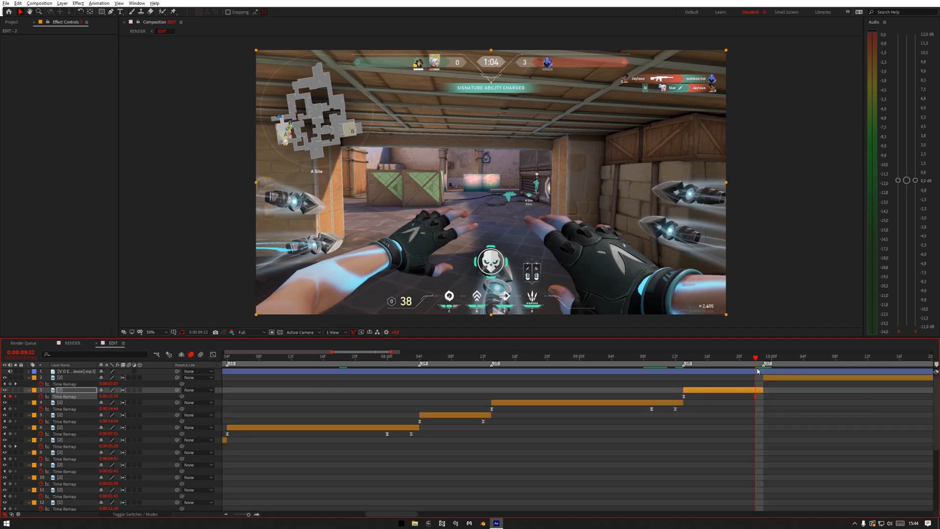
Paste the copied Time Remap keyframe into the last segment, at its start at 0:00:09:23
{"action": "left_click", "coordinate": [226, 515]}
{"action": "left_click_drag", "start_coordinate": [399, 514], "coordinate": [428, 512]}
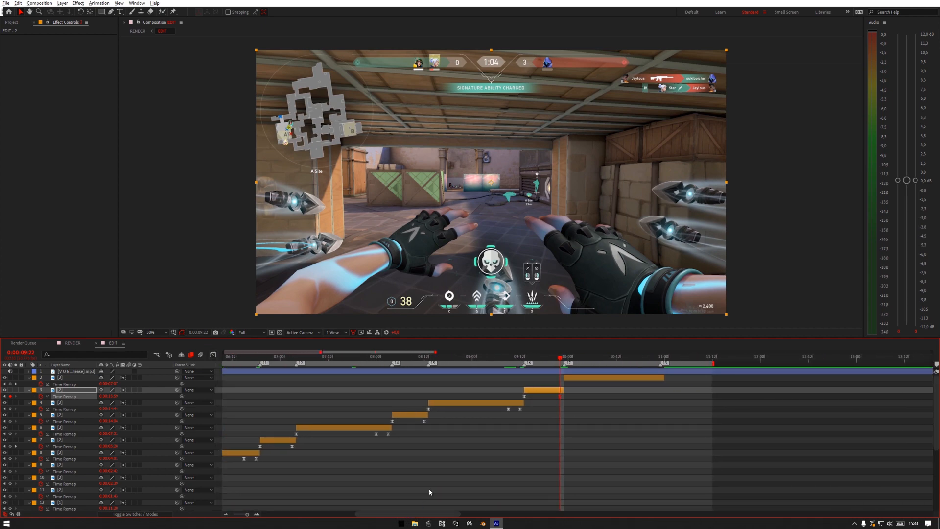
{"action": "left_click", "coordinate": [564, 362]}
{"action": "left_click", "coordinate": [576, 379]}
{"action": "key", "text": "ctrl+v"}
{"action": "left_click", "coordinate": [583, 384]}
{"action": "left_click", "coordinate": [584, 378]}
Advance the source time of the keyframe at 0:00:09:23 to just before the final throw, with the hands still raised
{"action": "left_click_drag", "start_coordinate": [107, 388], "coordinate": [291, 391]}
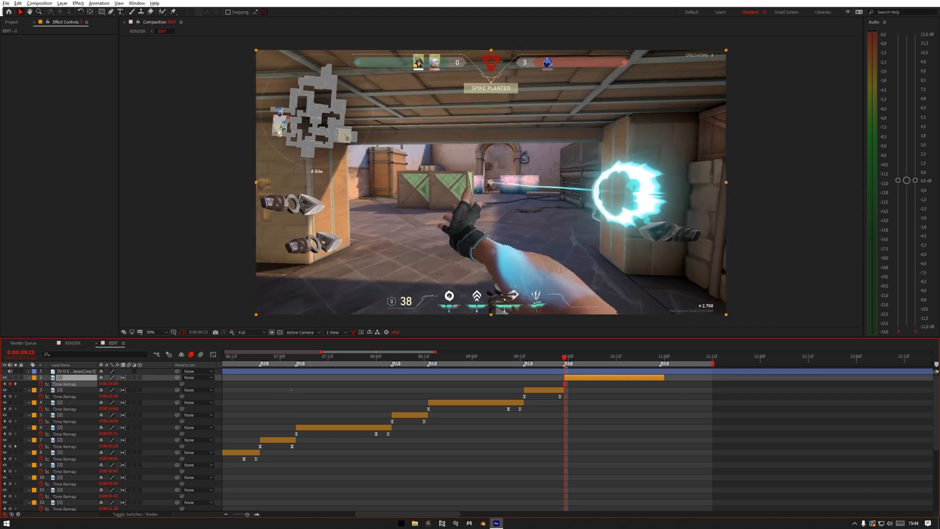
{"action": "left_click_drag", "start_coordinate": [291, 392], "coordinate": [292, 392]}
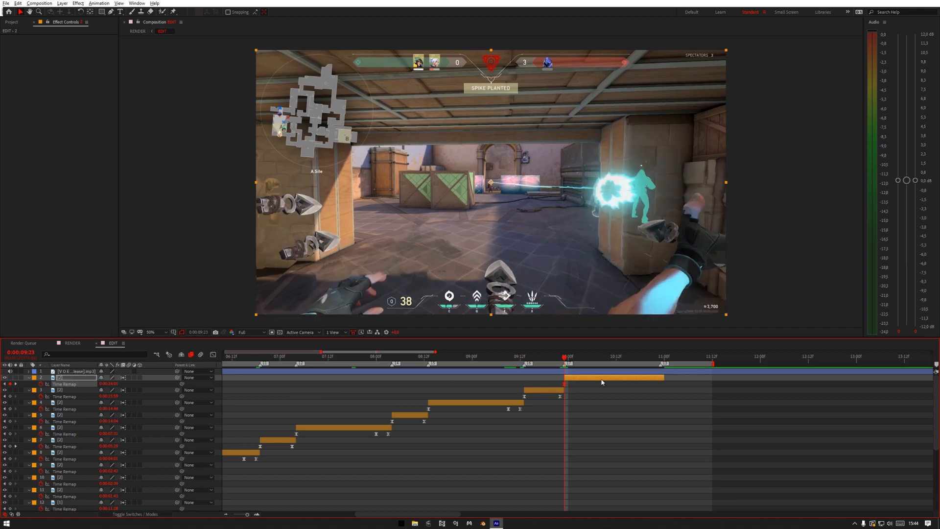
{"action": "left_click", "coordinate": [643, 398]}
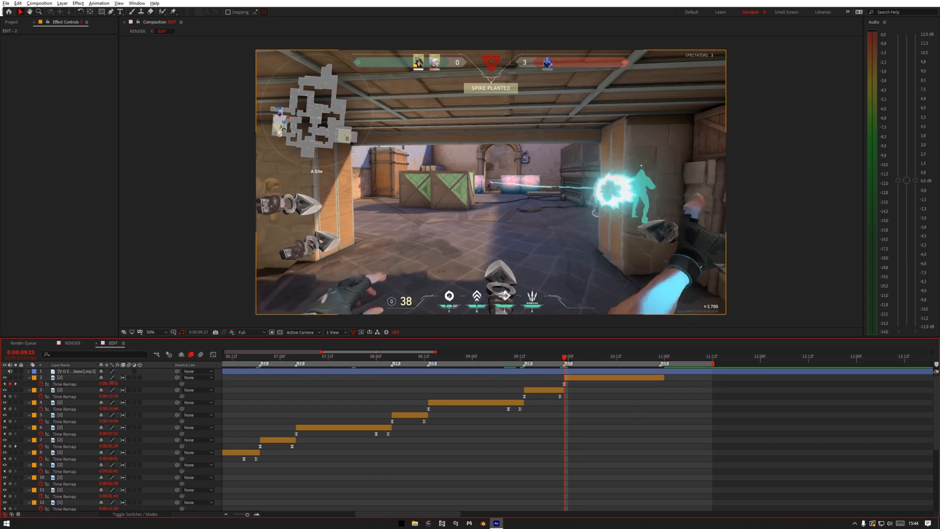
{"action": "left_click_drag", "start_coordinate": [112, 383], "coordinate": [110, 383]}
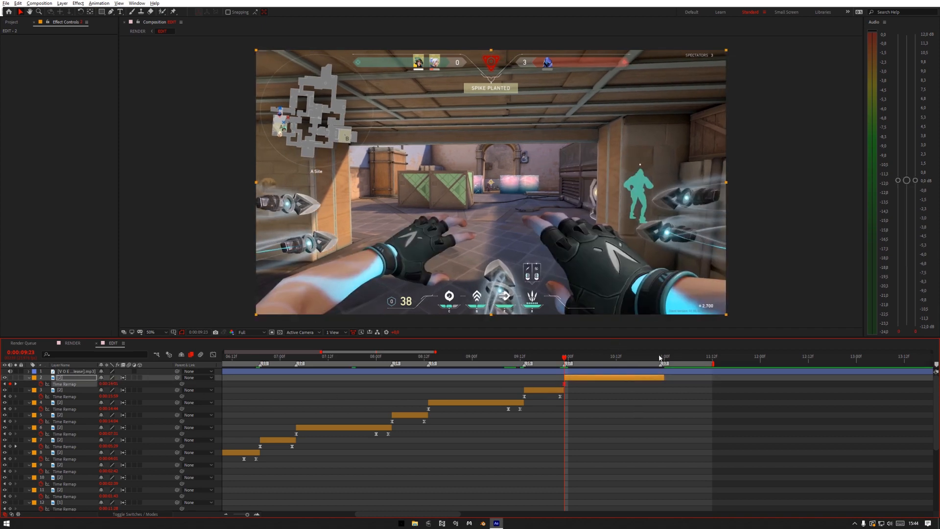
Add an ending Time Remap keyframe at 0:00:10:23 to the last segment, advanced to the ACE banner
{"action": "left_click", "coordinate": [659, 357]}
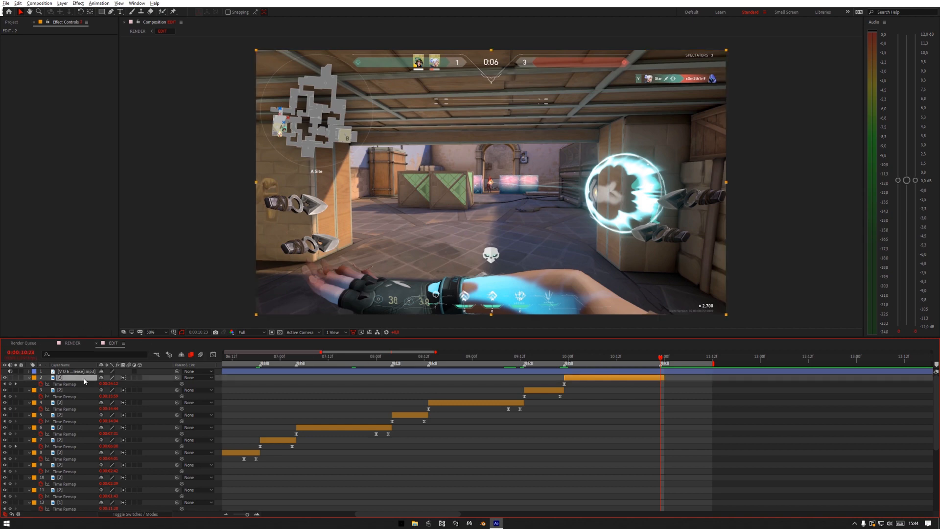
{"action": "left_click_drag", "start_coordinate": [109, 384], "coordinate": [126, 386]}
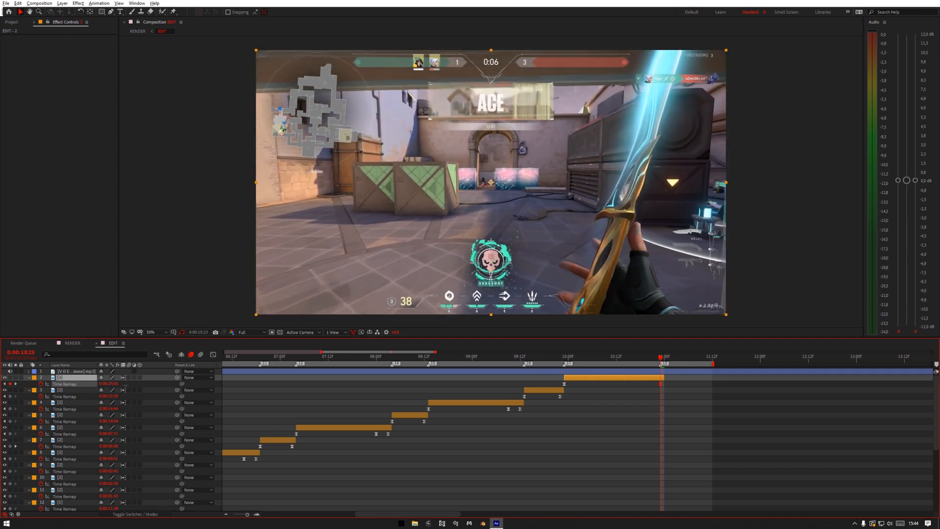
{"action": "left_click", "coordinate": [571, 411]}
Add a middle Time Remap keyframe at 0:00:10:20 to the last segment and roll its source time back to the final throw
{"action": "left_click_drag", "start_coordinate": [661, 360], "coordinate": [648, 362]}
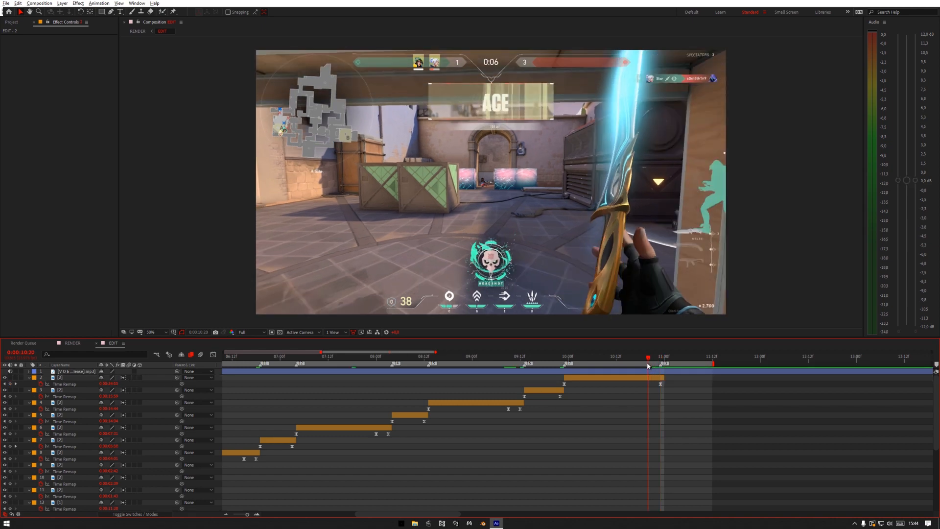
{"action": "left_click", "coordinate": [654, 382]}
{"action": "left_click_drag", "start_coordinate": [101, 384], "coordinate": [97, 384]}
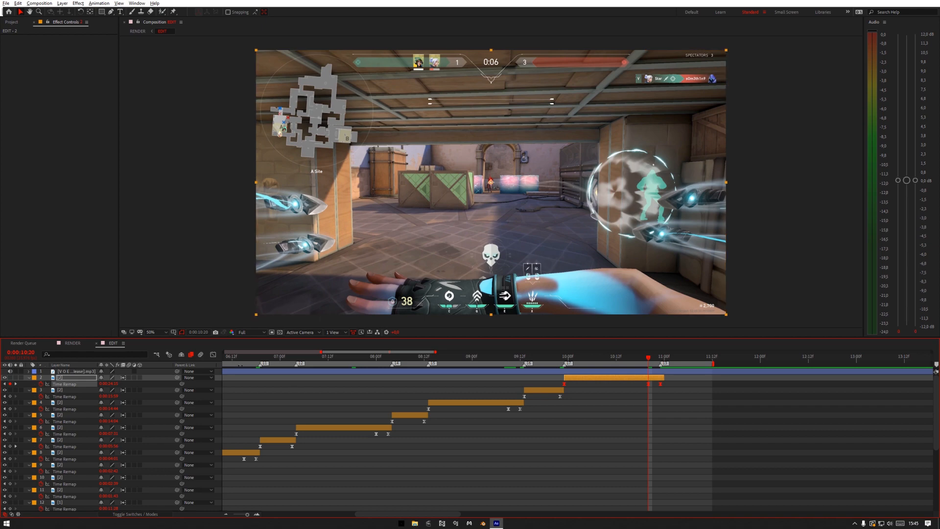
Reshape the last segment's Time Remap curve so it rises fast at the start and levels off into the middle keyframe at 0:00:10:20
{"action": "left_click", "coordinate": [213, 355]}
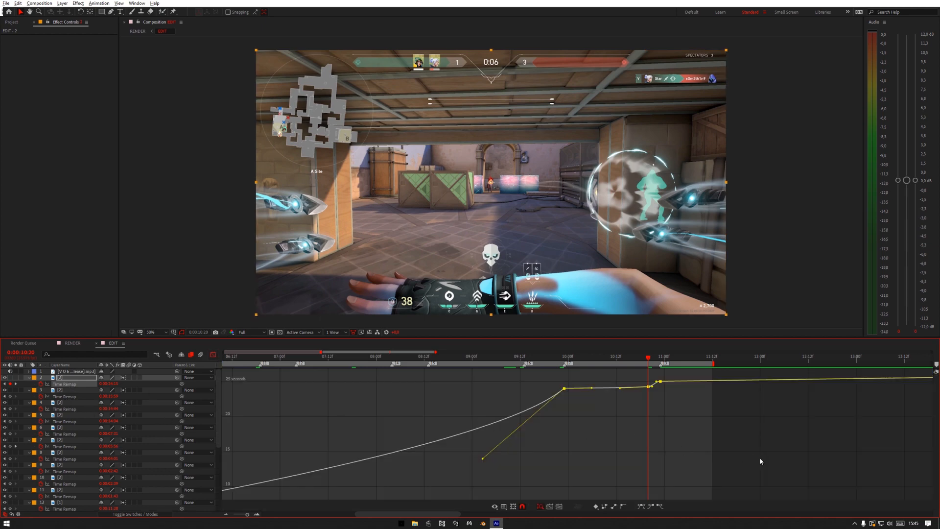
{"action": "left_click", "coordinate": [672, 406]}
{"action": "left_click", "coordinate": [649, 464]}
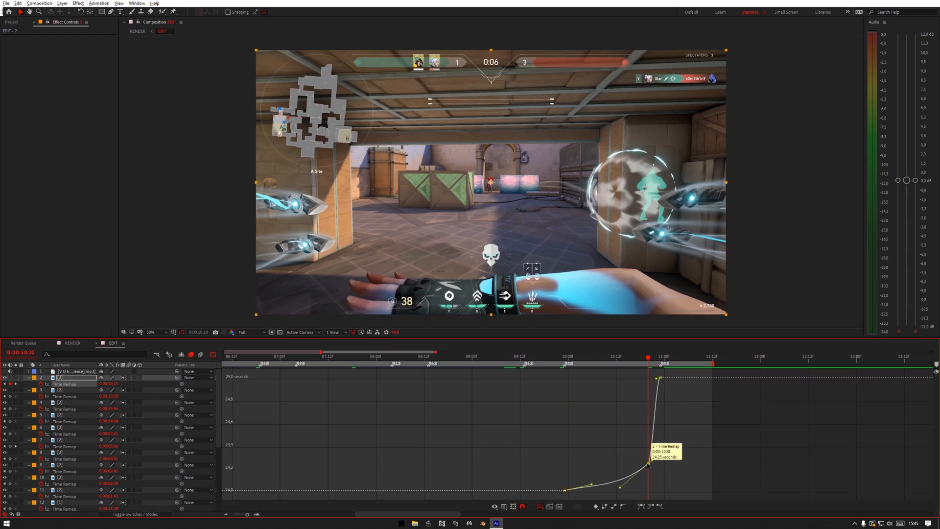
{"action": "left_click_drag", "start_coordinate": [619, 487], "coordinate": [567, 469]}
{"action": "left_click", "coordinate": [649, 464]}
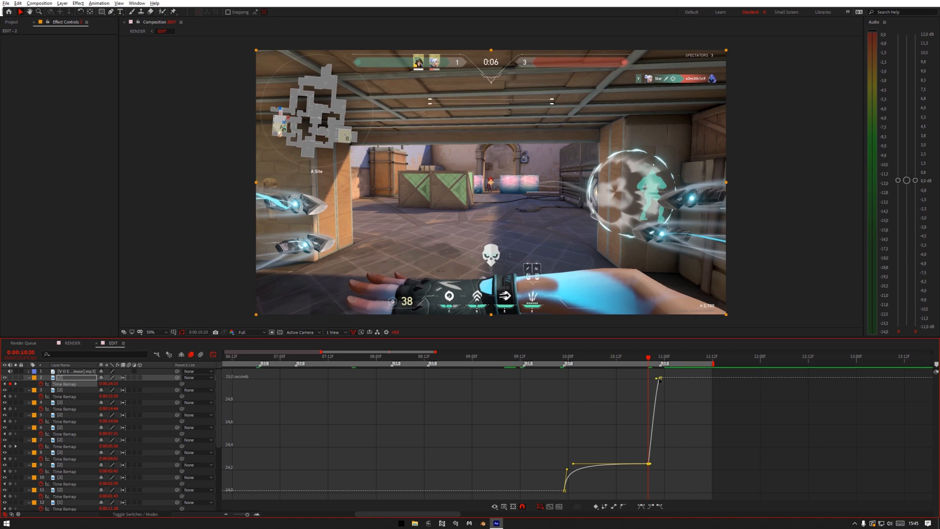
{"action": "left_click", "coordinate": [213, 354]}
Examine the second-to-last segment's Time Remap curve and review the edit's timing from the beginning
{"action": "left_click", "coordinate": [483, 398]}
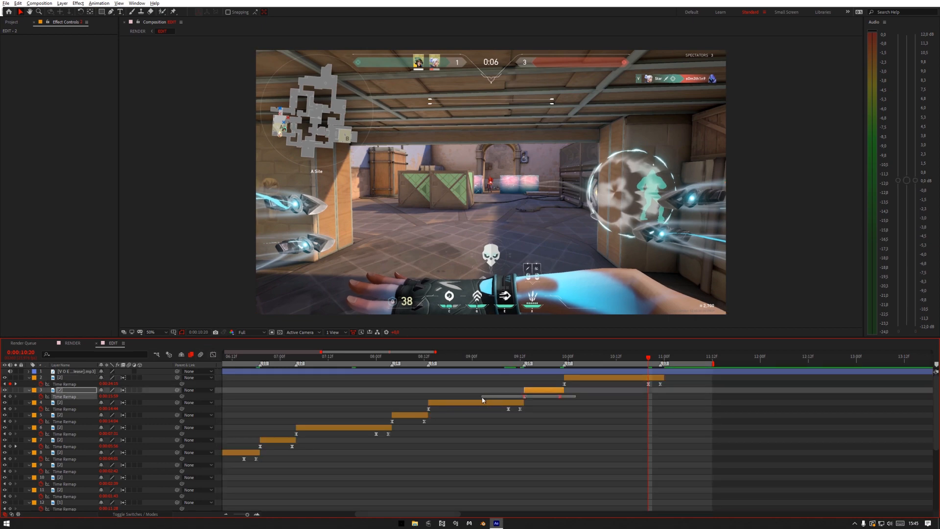
{"action": "key", "text": "shift+F3"}
{"action": "left_click", "coordinate": [525, 491]}
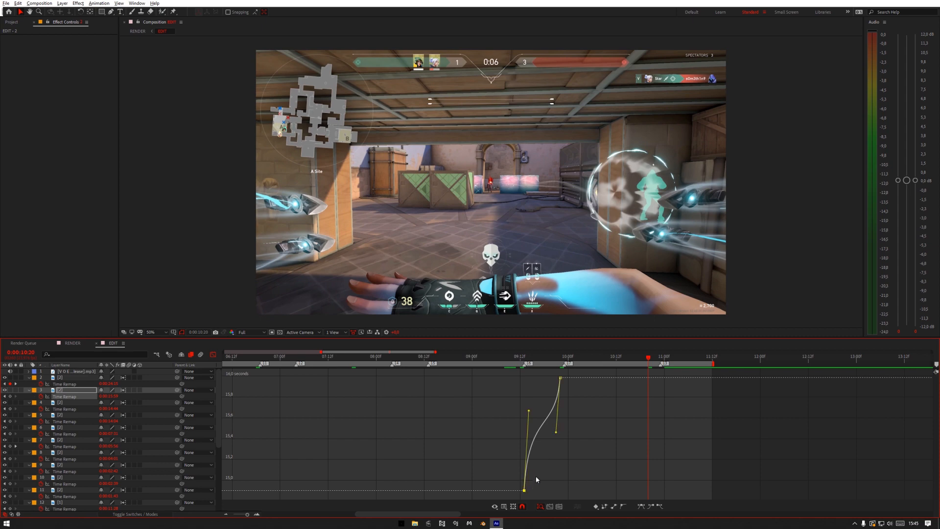
{"action": "left_click", "coordinate": [213, 354]}
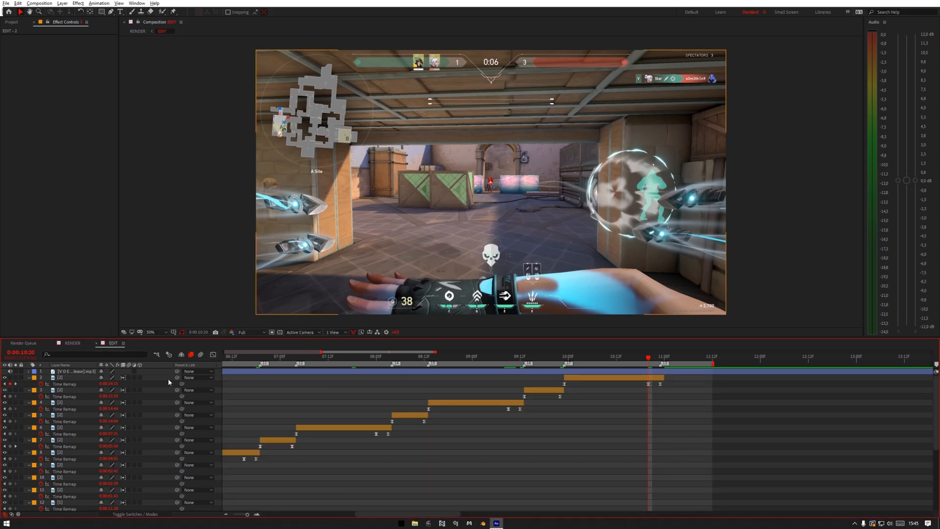
{"action": "left_click_drag", "start_coordinate": [655, 359], "coordinate": [660, 358]}
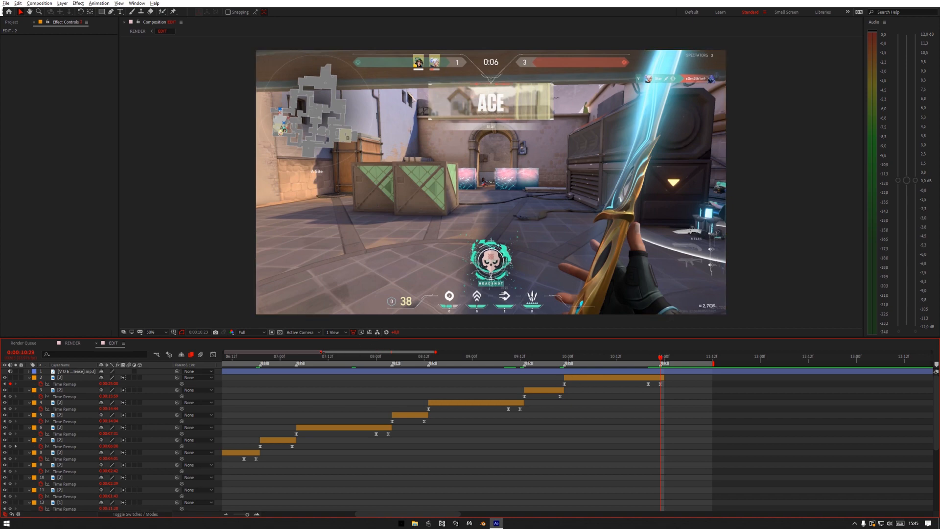
{"action": "left_click_drag", "start_coordinate": [323, 352], "coordinate": [224, 352]}
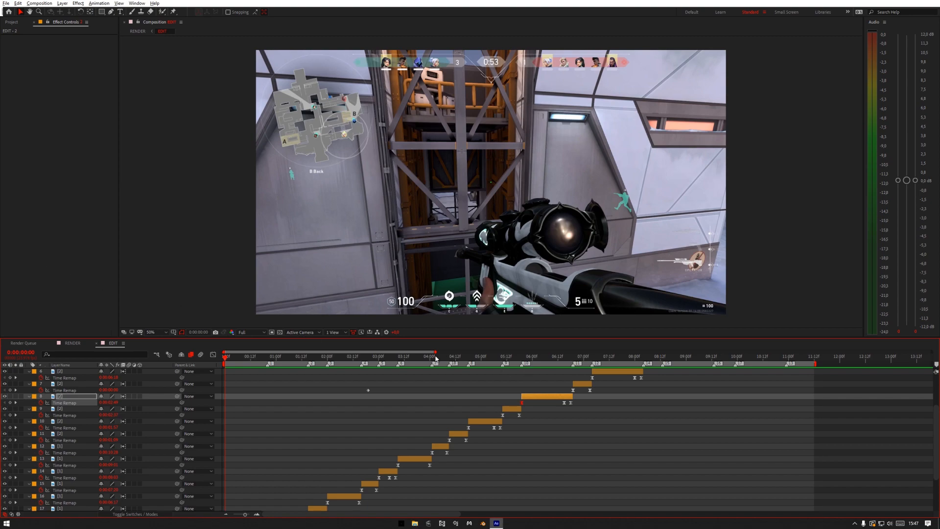
{"action": "left_click_drag", "start_coordinate": [436, 358], "coordinate": [449, 362]}
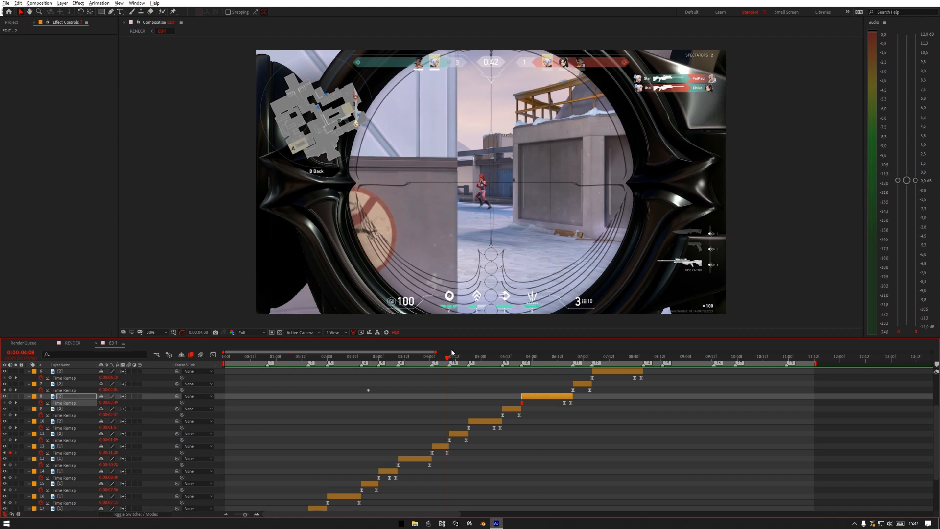
{"action": "left_click_drag", "start_coordinate": [384, 353], "coordinate": [390, 381]}
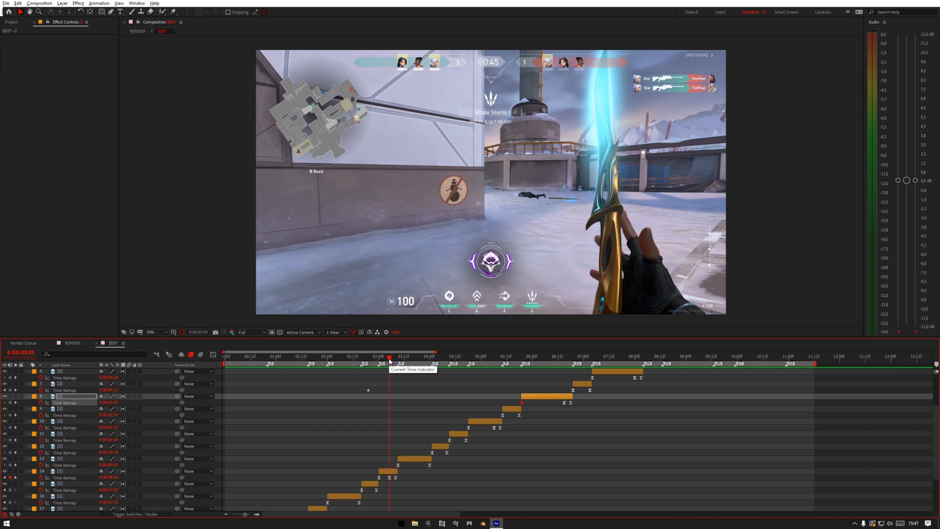
{"action": "left_click_drag", "start_coordinate": [390, 361], "coordinate": [224, 383]}
Roll the source time of the ending Time Remap keyframe at 0:00:05:09 back to before the third kill and check the cut after it
{"action": "left_click_drag", "start_coordinate": [485, 364], "coordinate": [501, 365]}
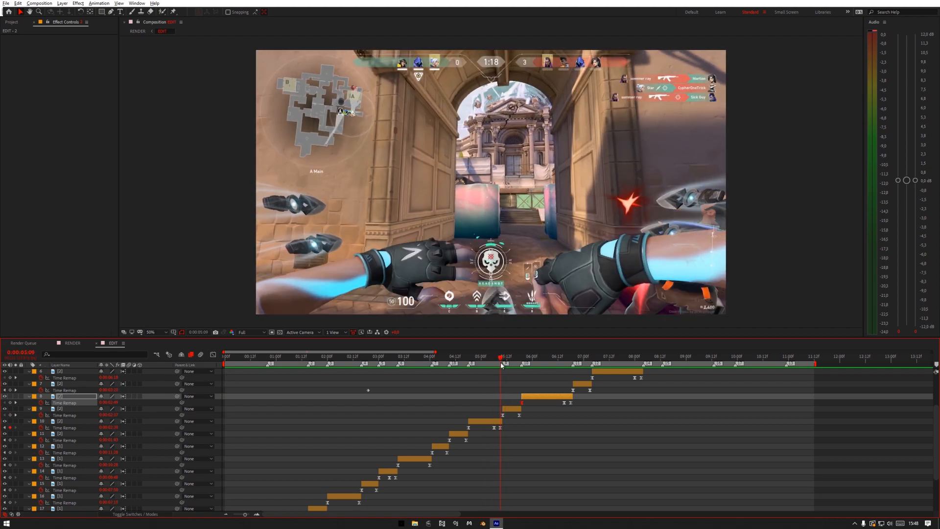
{"action": "left_click", "coordinate": [523, 433]}
{"action": "left_click", "coordinate": [495, 422]}
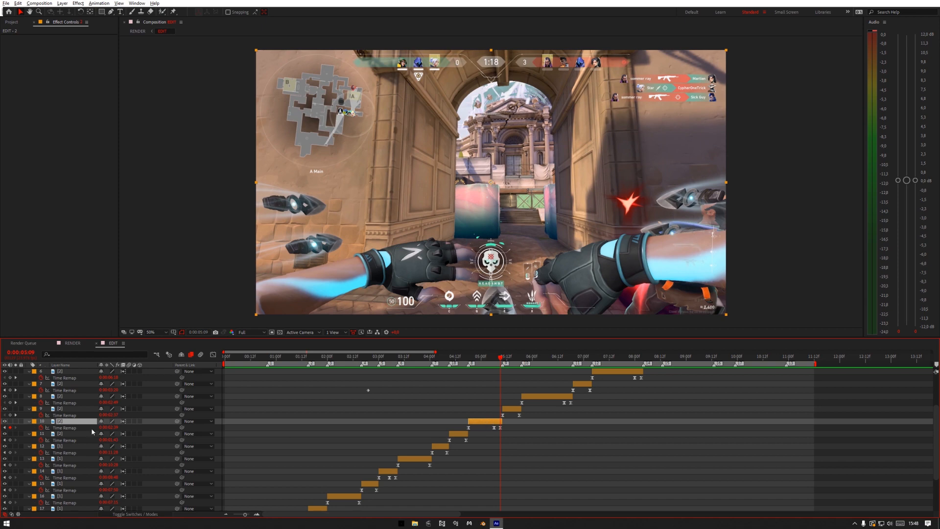
{"action": "left_click_drag", "start_coordinate": [104, 427], "coordinate": [100, 428]}
{"action": "left_click", "coordinate": [497, 374]}
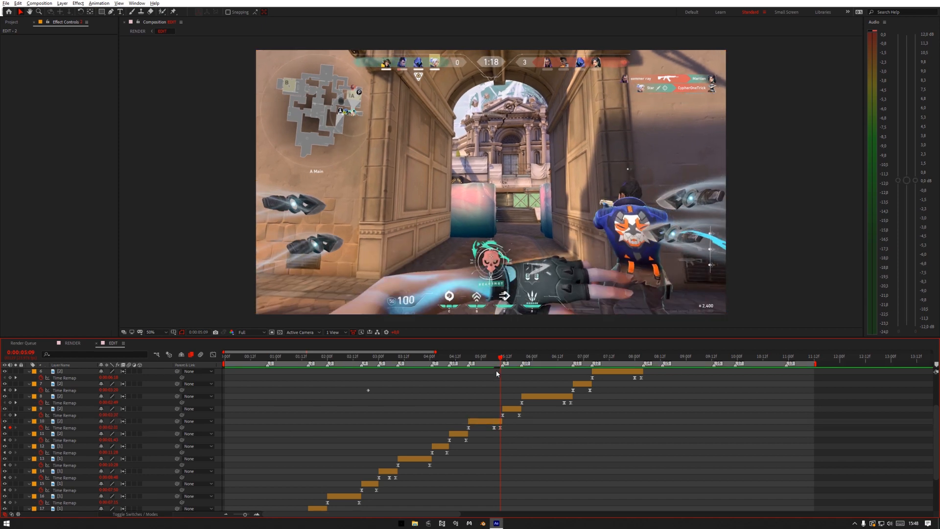
{"action": "left_click_drag", "start_coordinate": [500, 360], "coordinate": [503, 360]}
{"action": "left_click", "coordinate": [507, 410]}
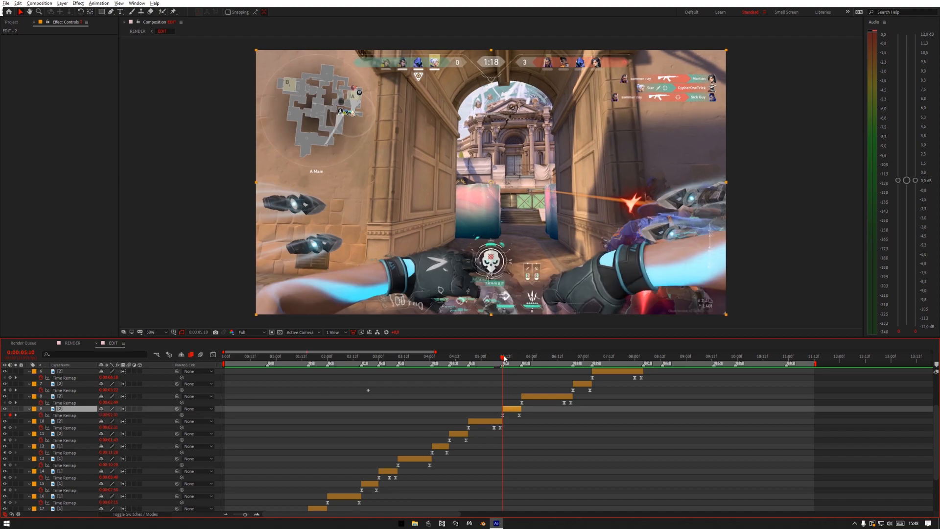
{"action": "left_click", "coordinate": [501, 360]}
Level the Time Remap curve into the middle keyframe at 0:00:05:06 by adjusting that keyframe's incoming handle
{"action": "mouse_move", "coordinate": [497, 362]}
{"action": "left_mouse_down"}
{"action": "mouse_move", "coordinate": [570, 371]}
{"action": "mouse_move", "coordinate": [482, 375]}
{"action": "mouse_move", "coordinate": [494, 372]}
{"action": "left_mouse_up"}
{"action": "left_click", "coordinate": [483, 421]}
{"action": "left_click", "coordinate": [65, 427]}
{"action": "left_click", "coordinate": [213, 354]}
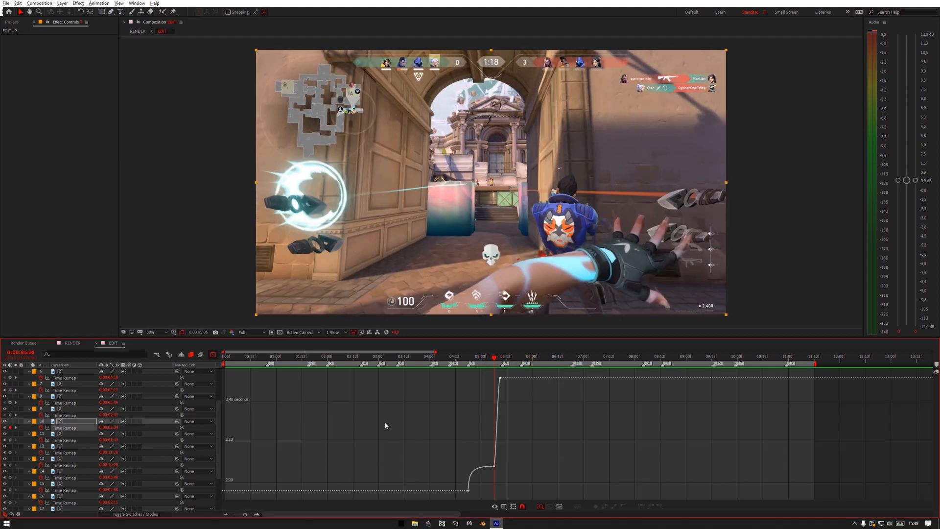
{"action": "left_click", "coordinate": [494, 466]}
{"action": "left_click_drag", "start_coordinate": [470, 472], "coordinate": [474, 467]}
{"action": "key", "text": "shift+F3"}
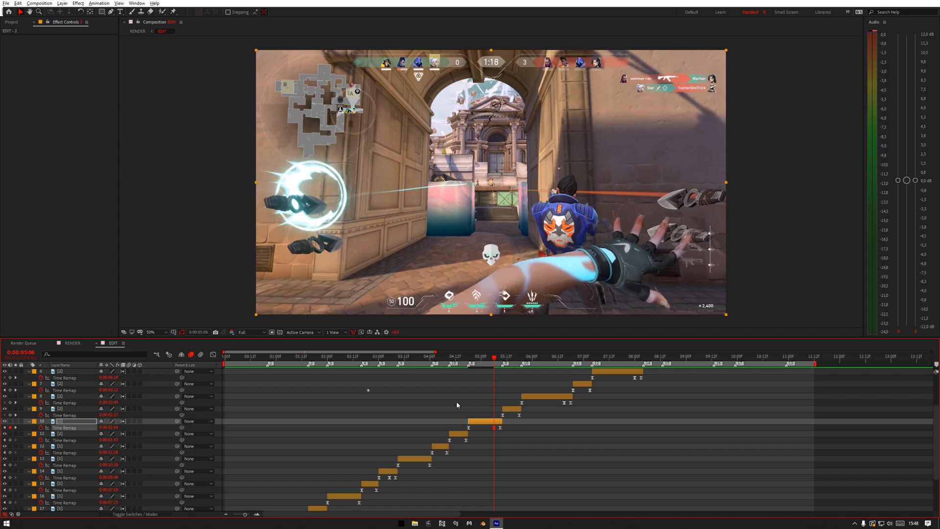
Flatten the Time Remap curve into the middle keyframe of the layer 8 segment, keeping a fast rise at its start
{"action": "left_click", "coordinate": [566, 402]}
{"action": "key", "text": "shift+F3"}
{"action": "left_click", "coordinate": [523, 483]}
{"action": "left_click_drag", "start_coordinate": [524, 482], "coordinate": [530, 475]}
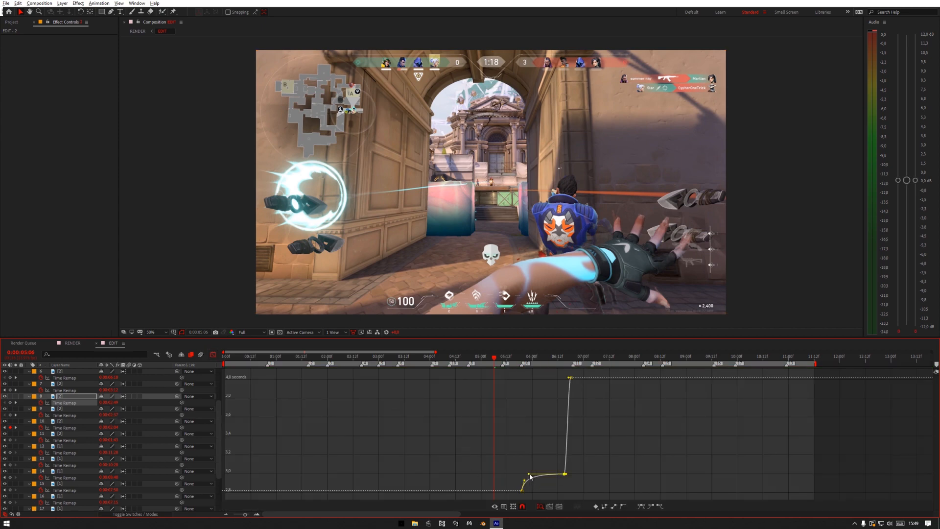
{"action": "key", "text": "shift+F3"}
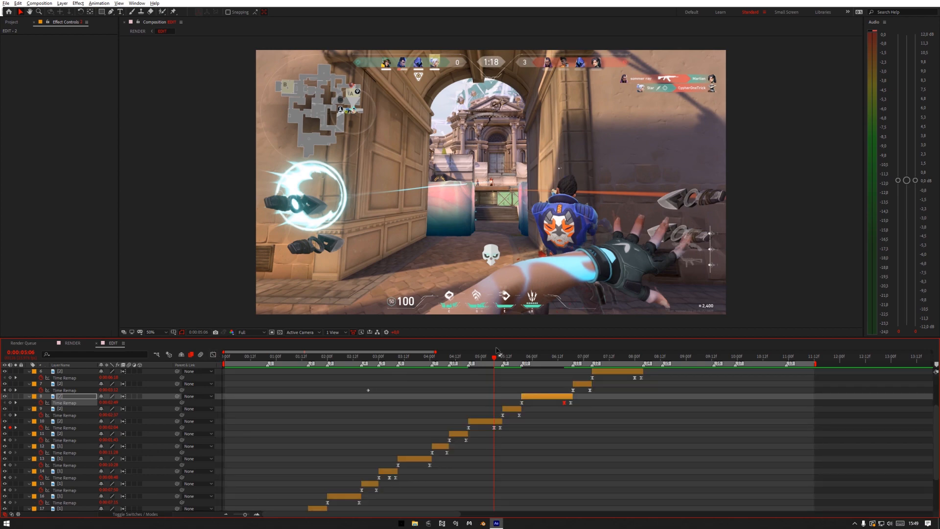
Check the end of the segment at 0:00:05:09 and play the edit from the beginning
{"action": "left_click_drag", "start_coordinate": [496, 359], "coordinate": [502, 361]}
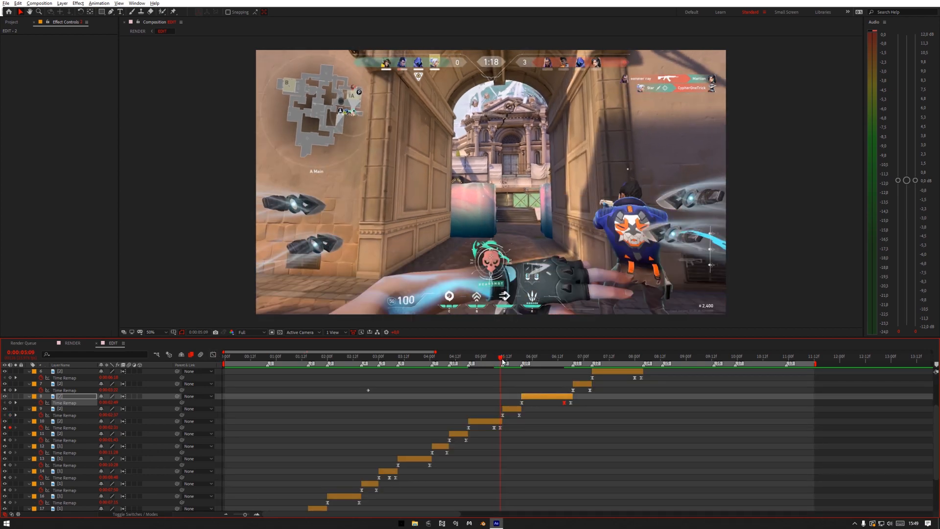
{"action": "left_click", "coordinate": [527, 429]}
{"action": "left_click", "coordinate": [476, 422]}
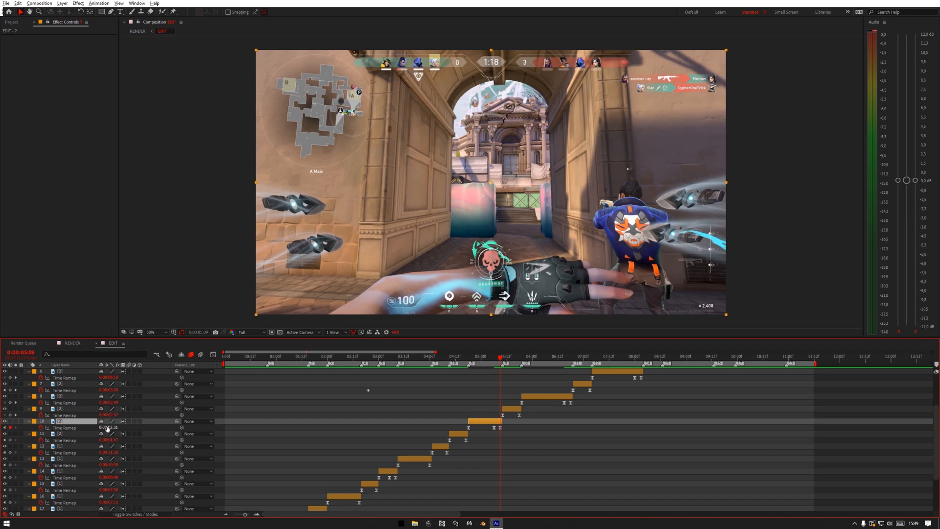
{"action": "key", "text": "ctrl+Up"}
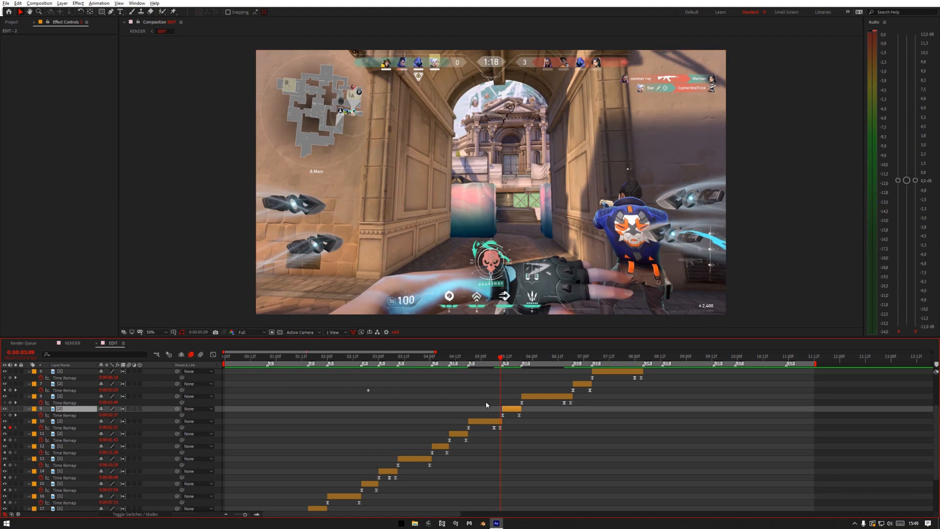
{"action": "mouse_move", "coordinate": [502, 361]}
{"action": "left_mouse_down"}
{"action": "mouse_move", "coordinate": [525, 365]}
{"action": "mouse_move", "coordinate": [500, 368]}
{"action": "left_mouse_up"}
{"action": "key", "text": "Home"}
{"action": "key", "text": "space"}
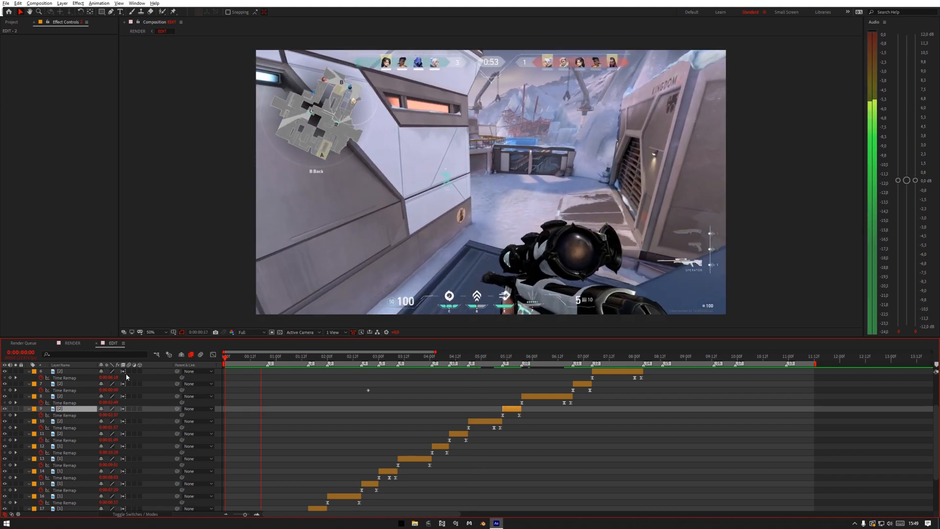
{"action": "key", "text": "space"}
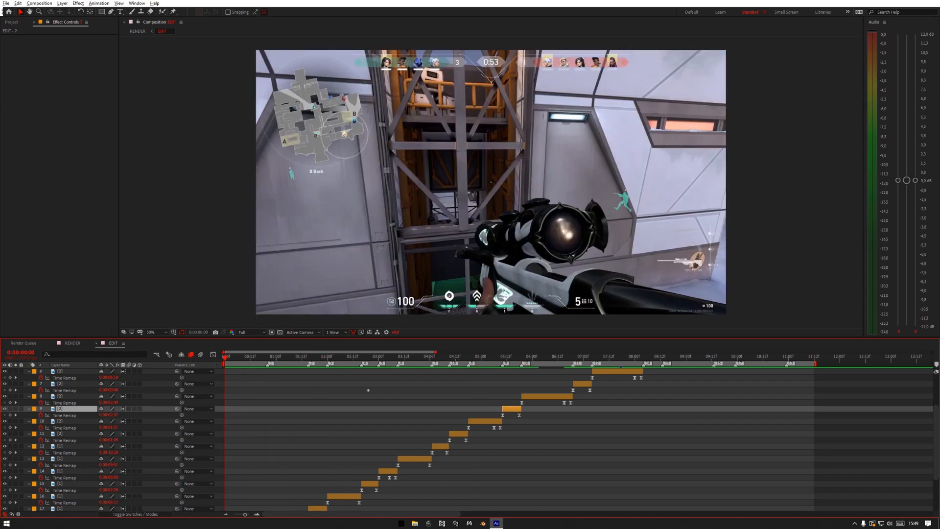
{"action": "key", "text": "space"}
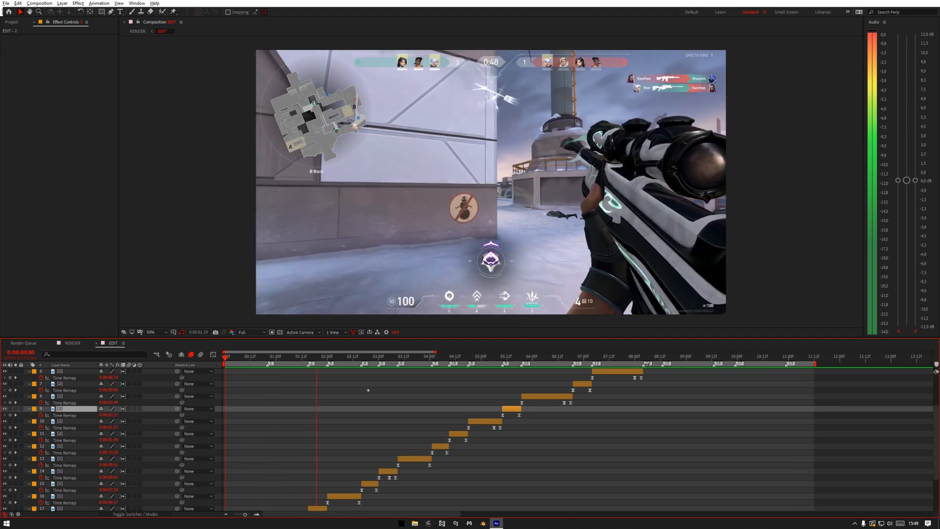
Advance the source time of the second-to-last segment's ending Time Remap keyframe at 0:00:09:22, keeping the hands raised
{"action": "left_click", "coordinate": [643, 361]}
{"action": "scroll", "coordinate": [666, 369], "scroll_direction": "up", "scroll_amount": 3}
{"action": "left_click_drag", "start_coordinate": [715, 360], "coordinate": [734, 361]}
{"action": "left_click", "coordinate": [288, 393]}
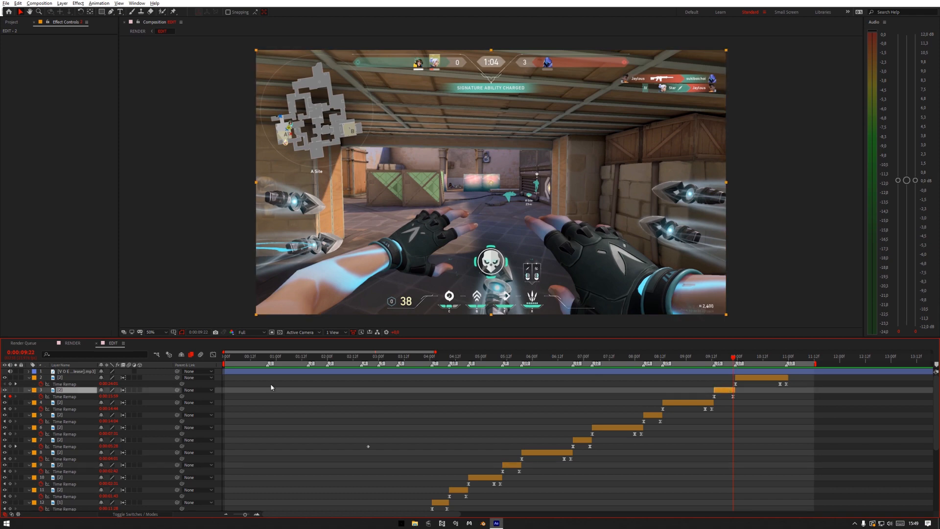
{"action": "left_click_drag", "start_coordinate": [108, 396], "coordinate": [127, 402]}
Reshape the second-to-last segment's Time Remap curve by adjusting the easing handles between its start and end keyframes
{"action": "left_click_drag", "start_coordinate": [743, 395], "coordinate": [695, 400]}
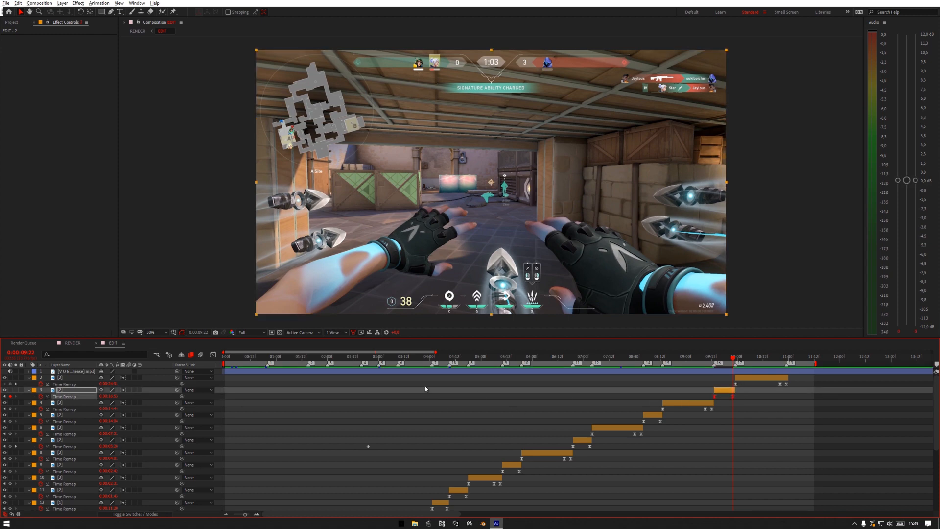
{"action": "left_click", "coordinate": [212, 354]}
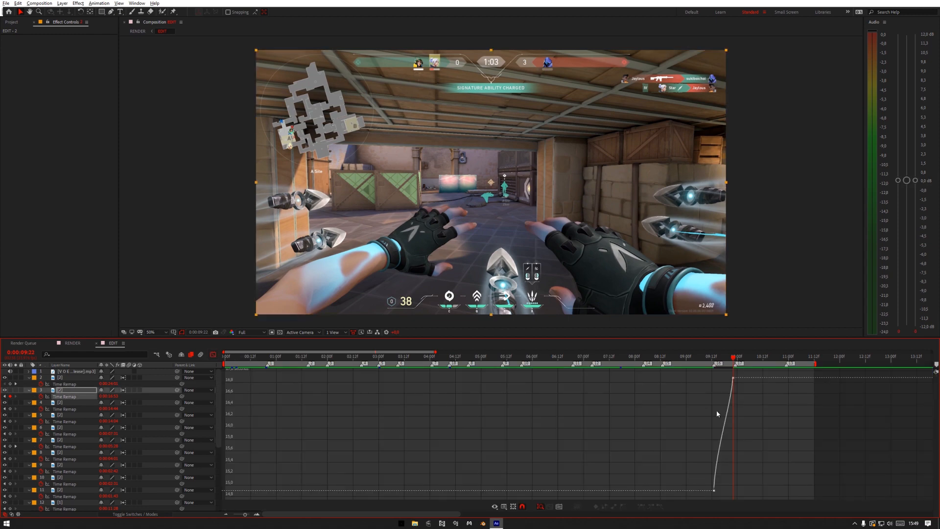
{"action": "left_click", "coordinate": [256, 514]}
{"action": "left_click", "coordinate": [695, 490]}
{"action": "left_click_drag", "start_coordinate": [699, 449], "coordinate": [730, 430]}
{"action": "left_click", "coordinate": [212, 355]}
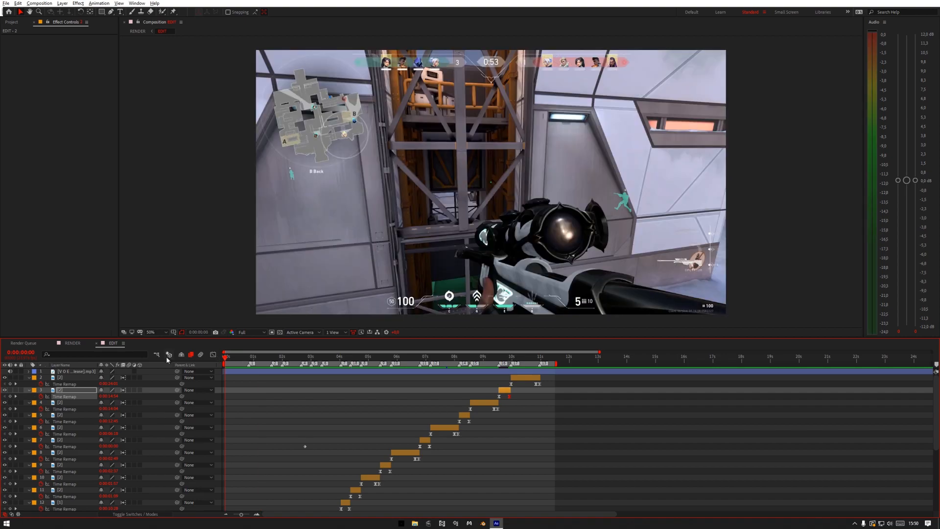
Play the edit from the start and save the project
{"action": "key", "text": "space"}
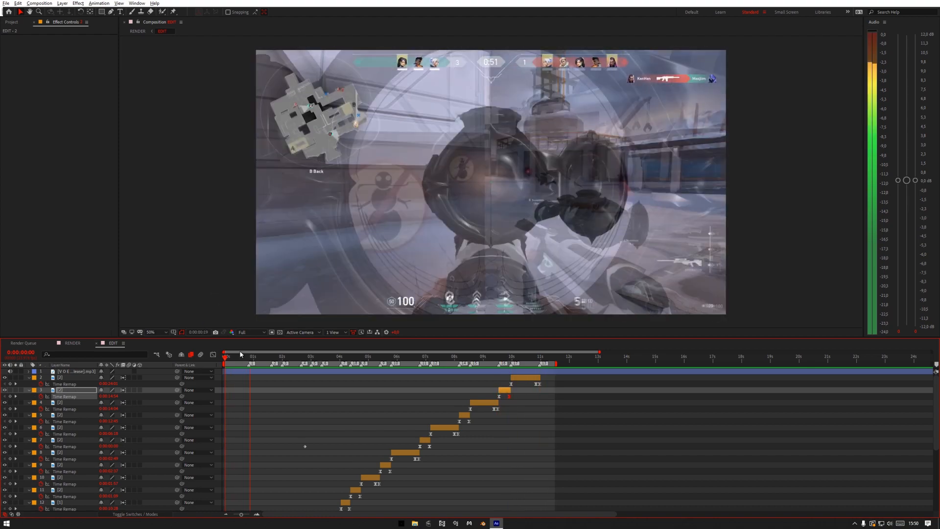
{"action": "key", "text": "space"}
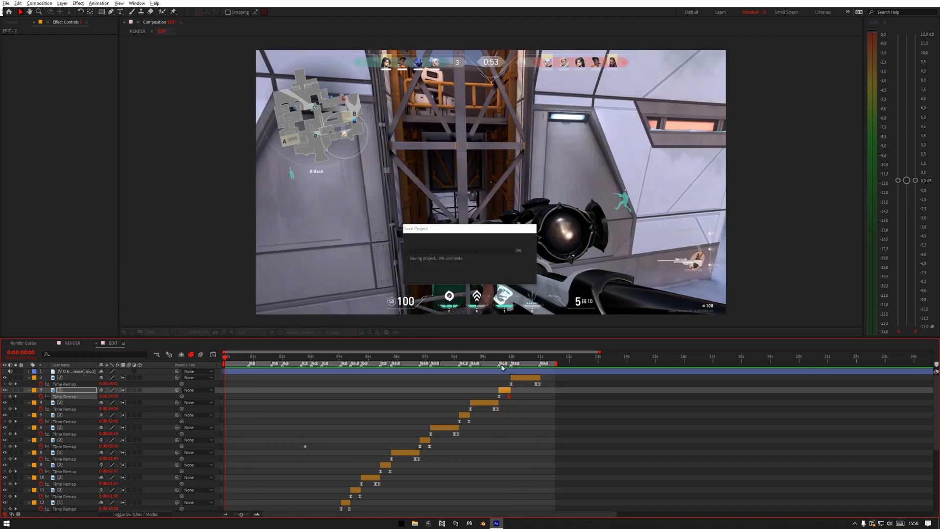
Copy the CC Wide Time adjustment layer to 0:00:08:04, directly above the segment starting there, and reveal its keyframed properties
{"action": "left_click", "coordinate": [456, 358]}
{"action": "mouse_move", "coordinate": [458, 362]}
{"action": "left_mouse_down"}
{"action": "mouse_move", "coordinate": [433, 366]}
{"action": "mouse_move", "coordinate": [460, 368]}
{"action": "left_mouse_up"}
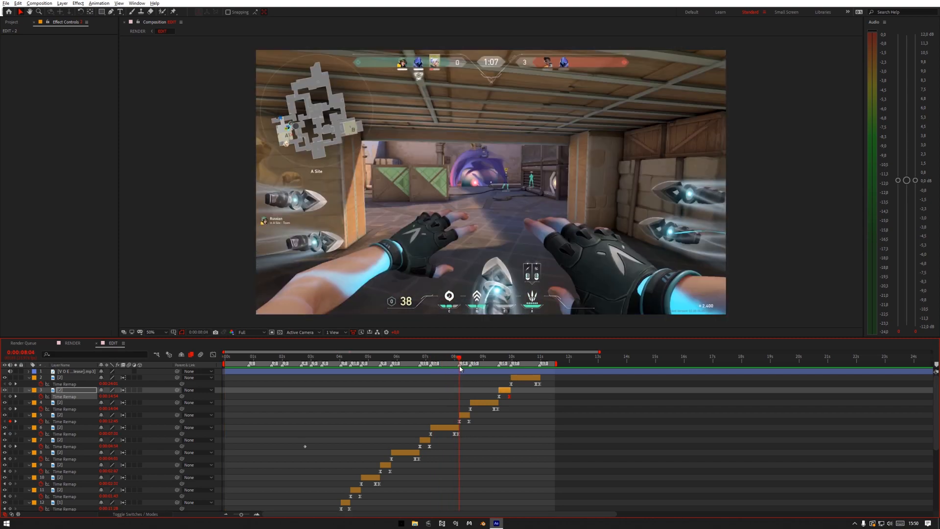
{"action": "scroll", "coordinate": [267, 448], "scroll_direction": "down", "scroll_amount": 5}
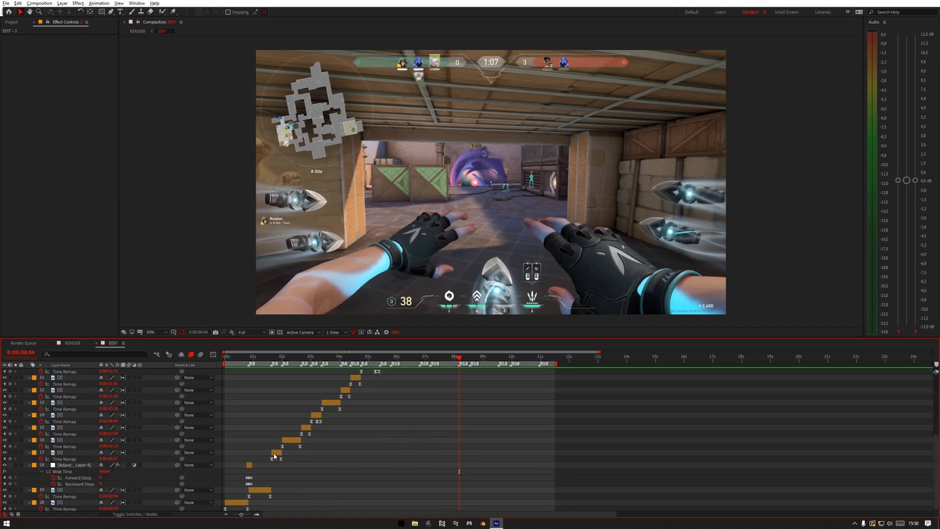
{"action": "left_click", "coordinate": [250, 465]}
{"action": "scroll", "coordinate": [465, 412], "scroll_direction": "up", "scroll_amount": 6}
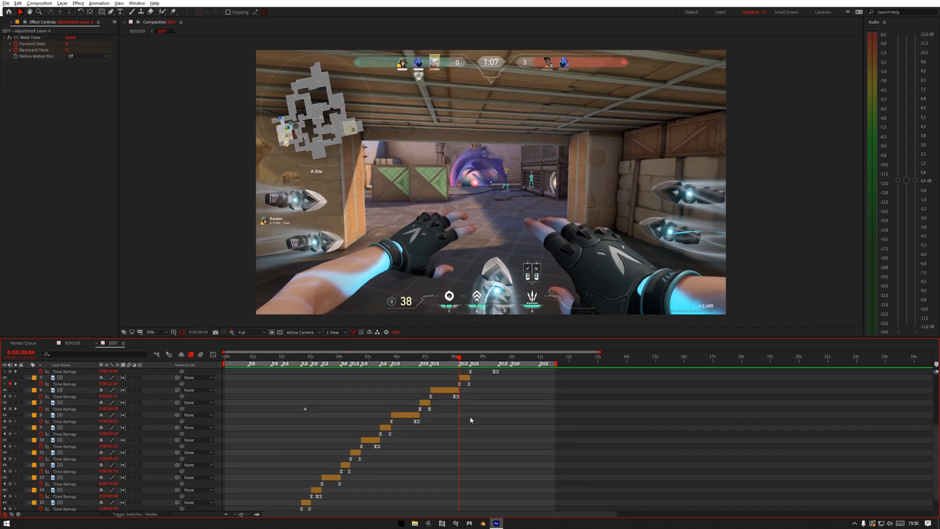
{"action": "left_click", "coordinate": [461, 415]}
{"action": "key", "text": "ctrl+v"}
{"action": "key", "text": "bracketleft"}
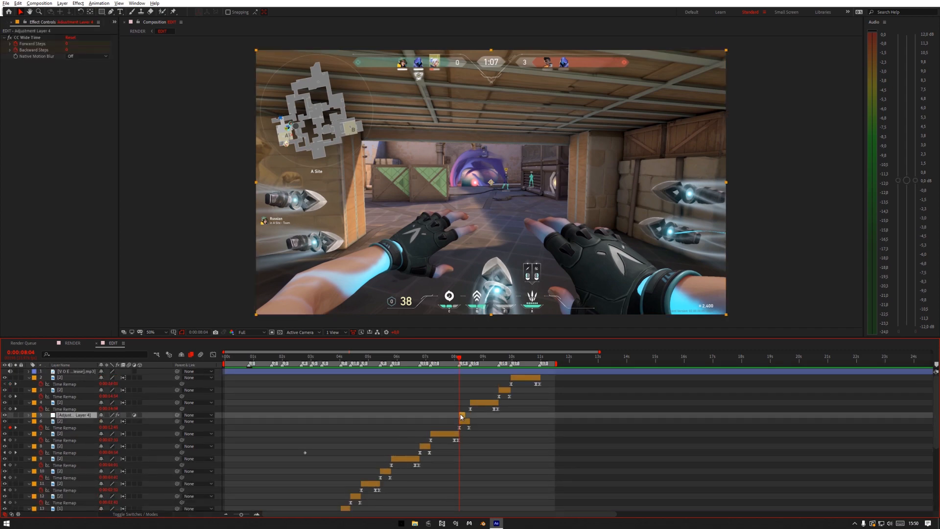
{"action": "left_click", "coordinate": [257, 514]}
{"action": "left_click", "coordinate": [257, 515]}
{"action": "key", "text": "u"}
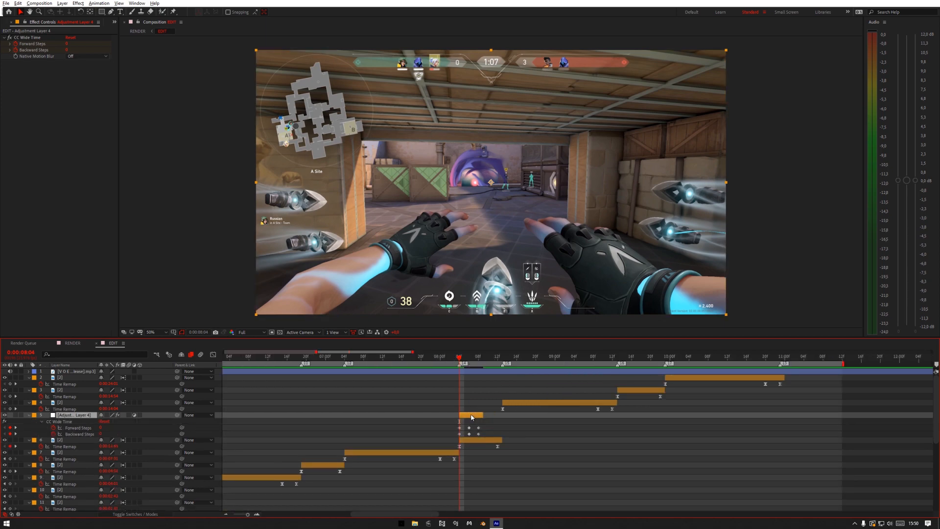
Shift the copied CC Wide Time adjustment layer earlier so its middle keyframes sit on the cut at 0:00:08:04
{"action": "left_click_drag", "start_coordinate": [470, 415], "coordinate": [461, 418]}
{"action": "left_click", "coordinate": [483, 415]}
Switch to the RENDER composition, preview the finished edit from 0:00:00:00, and return the playhead to the start
{"action": "left_click", "coordinate": [226, 514]}
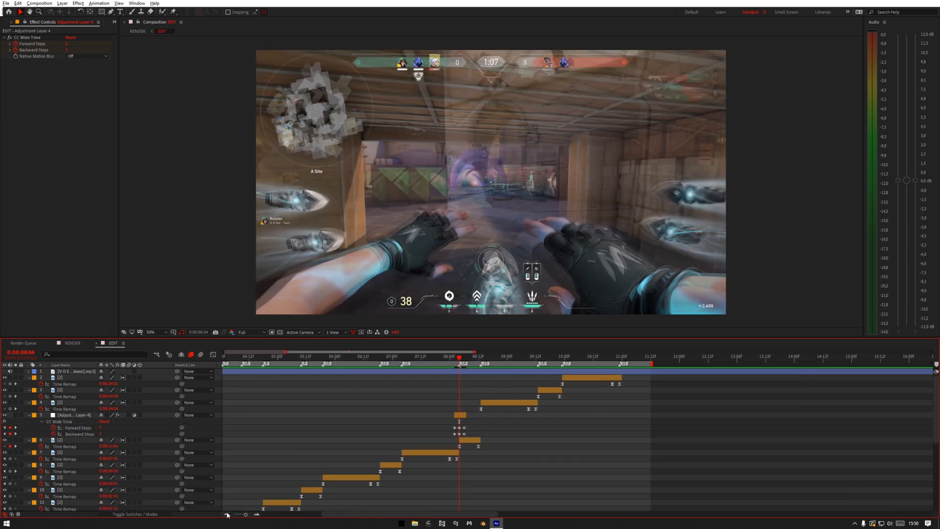
{"action": "left_click", "coordinate": [226, 514]}
{"action": "key", "text": "Home"}
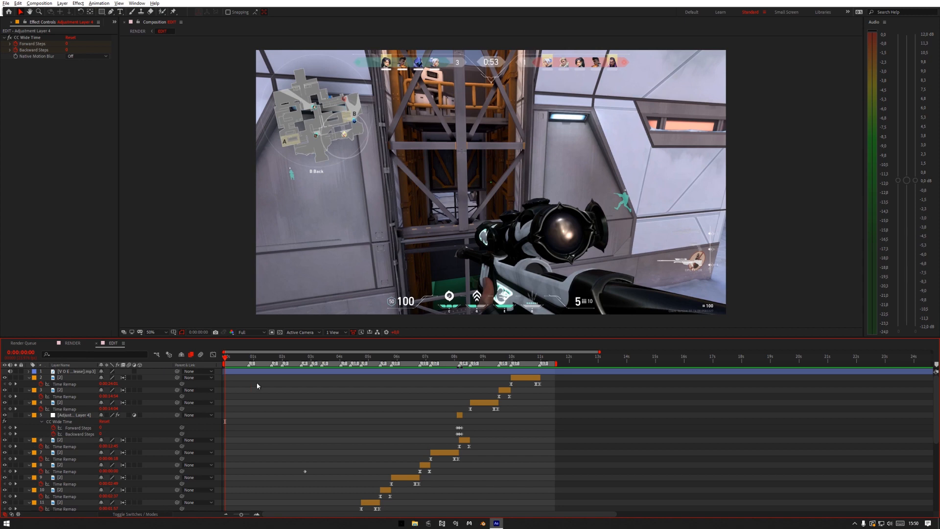
{"action": "left_click", "coordinate": [72, 343]}
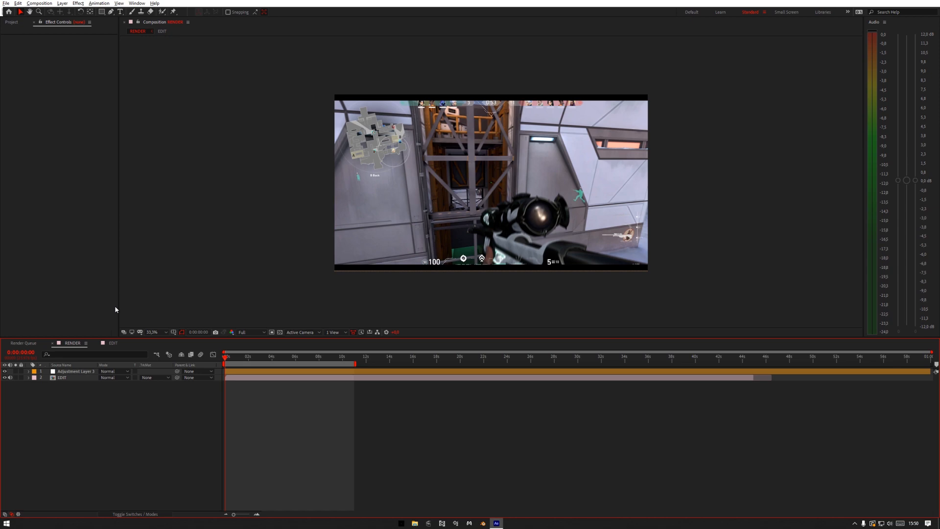
{"action": "key", "text": "space"}
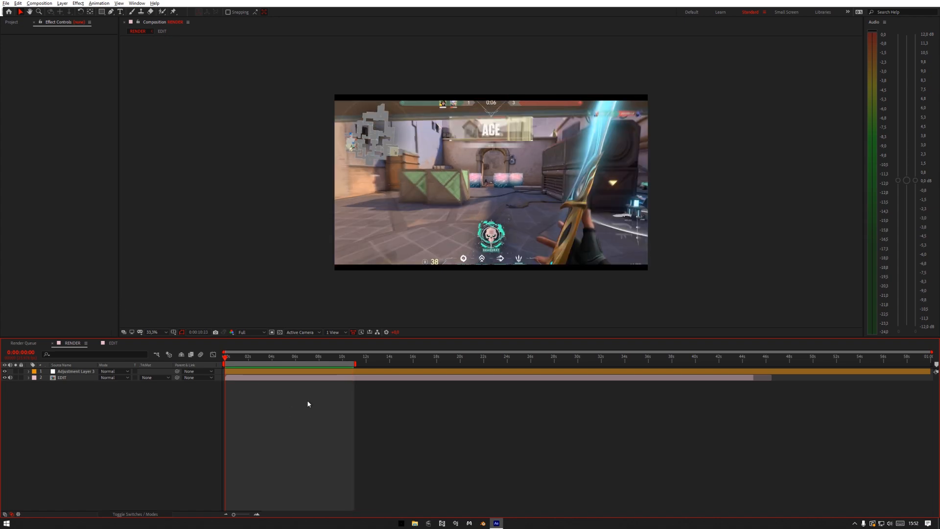
{"action": "key", "text": "space"}
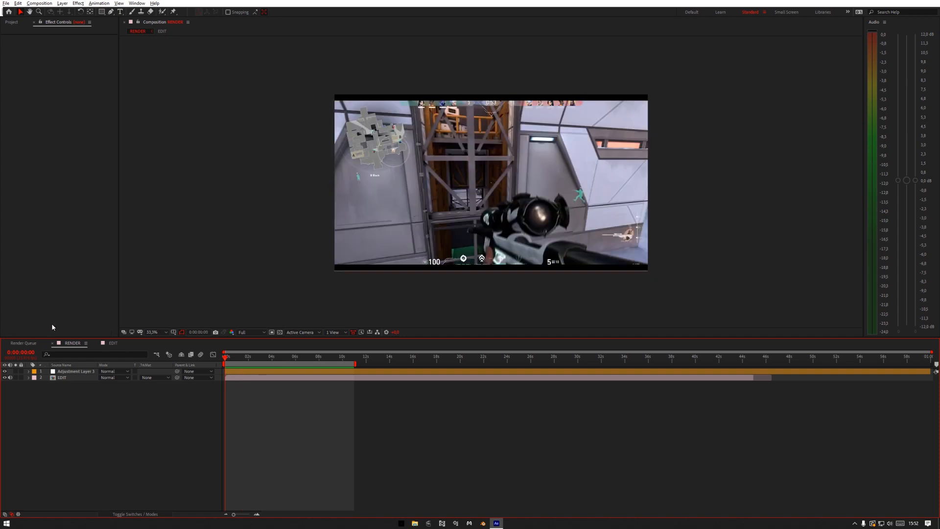
{"action": "key", "text": "space"}
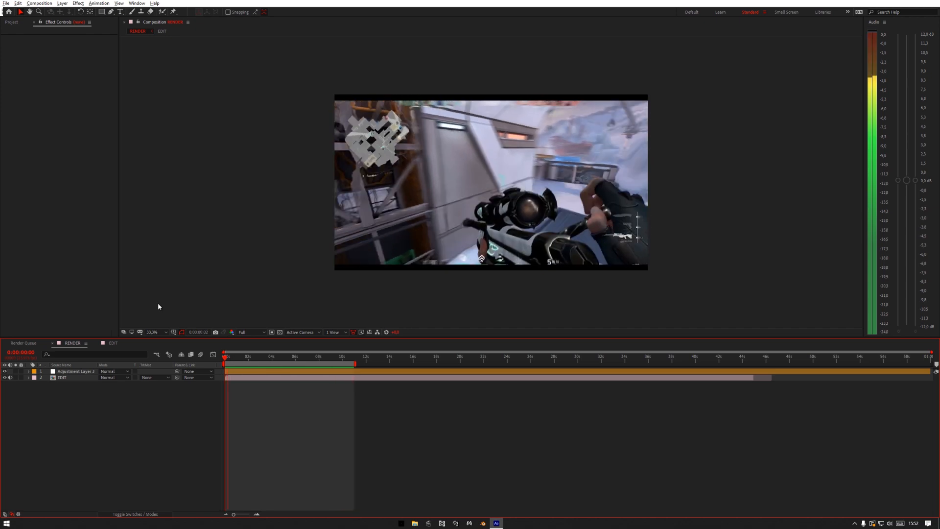
{"action": "key", "text": "space"}
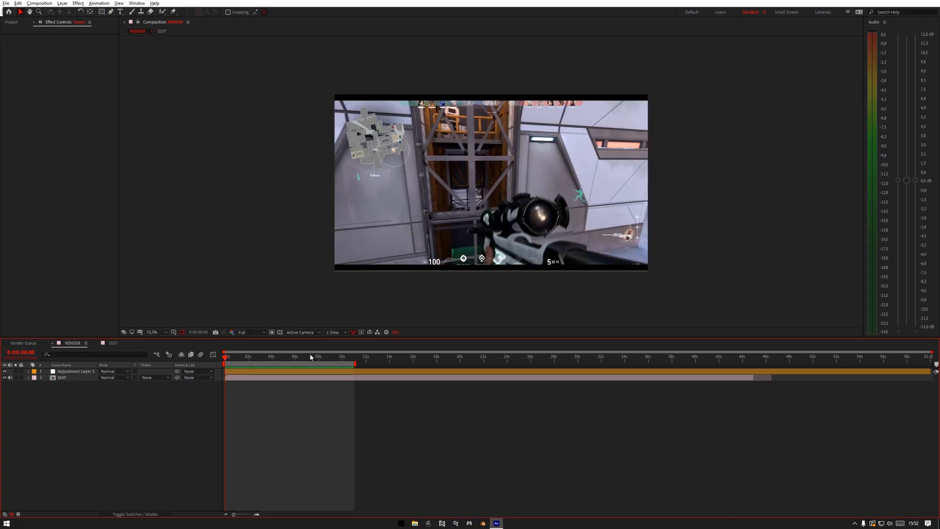
{"action": "left_click_drag", "start_coordinate": [244, 359], "coordinate": [342, 378]}
{"action": "key", "text": "Home"}
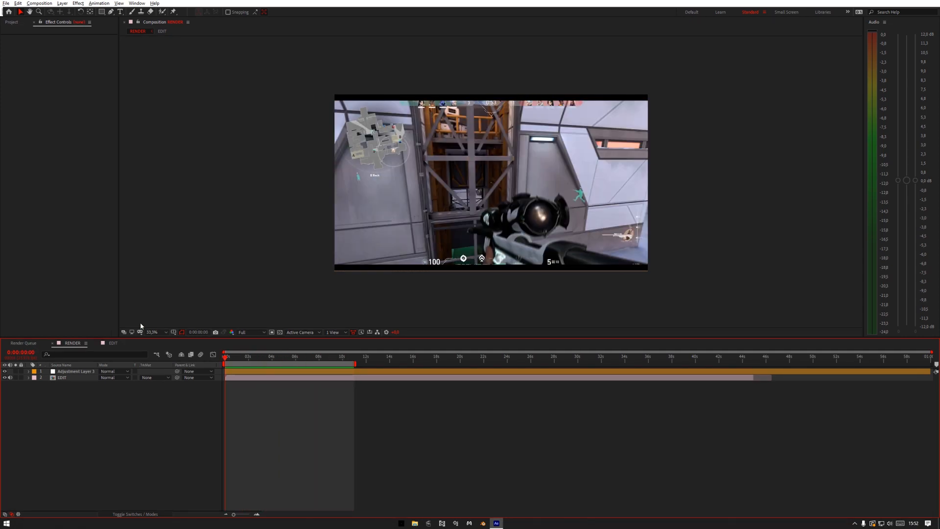